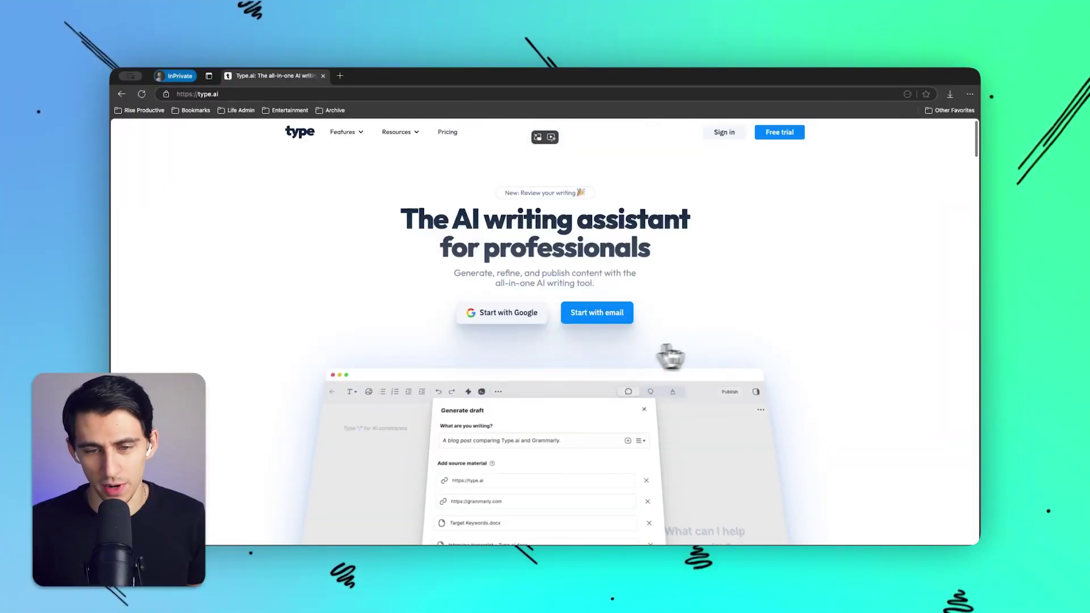
Step: Create a new blank document from the dashboard after briefly checking the Drafts document
scroll(726, 363, "down", 5)
scroll(730, 365, "up", 5)
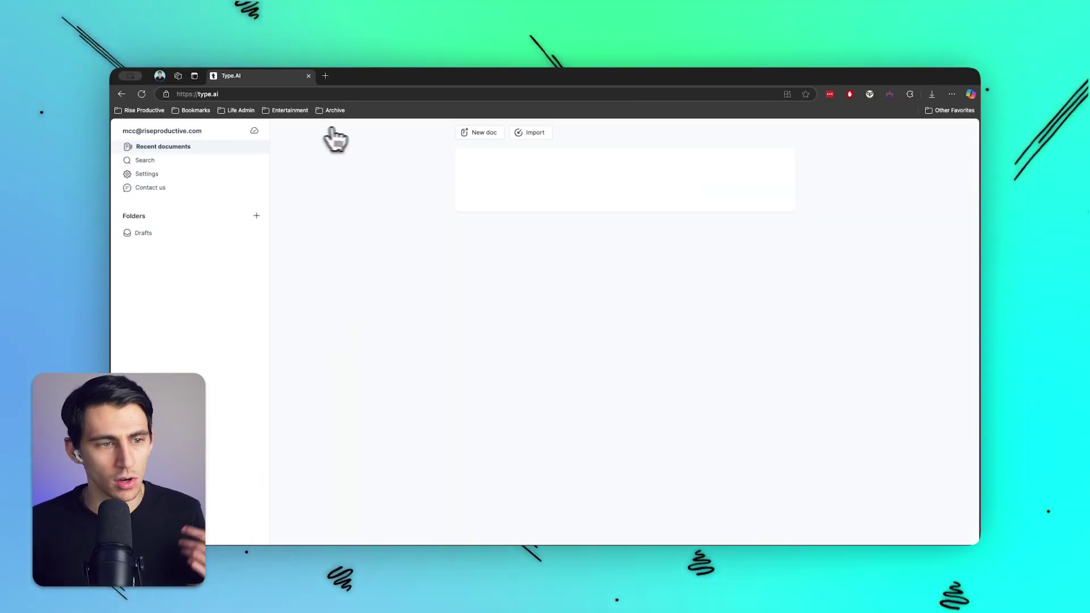
left_click(484, 133)
left_click(533, 134)
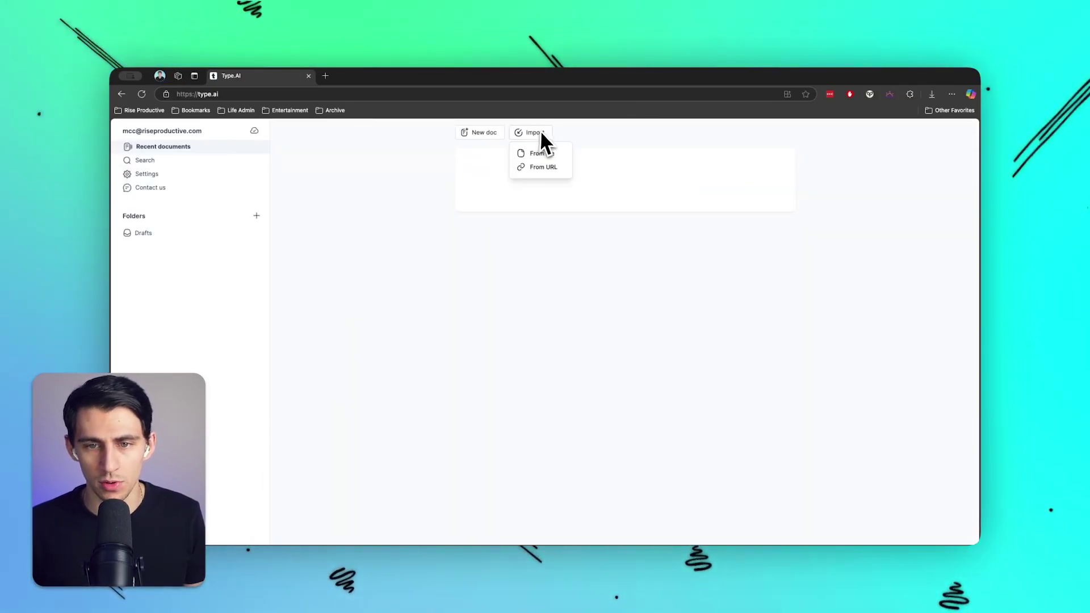
key("super+Left")
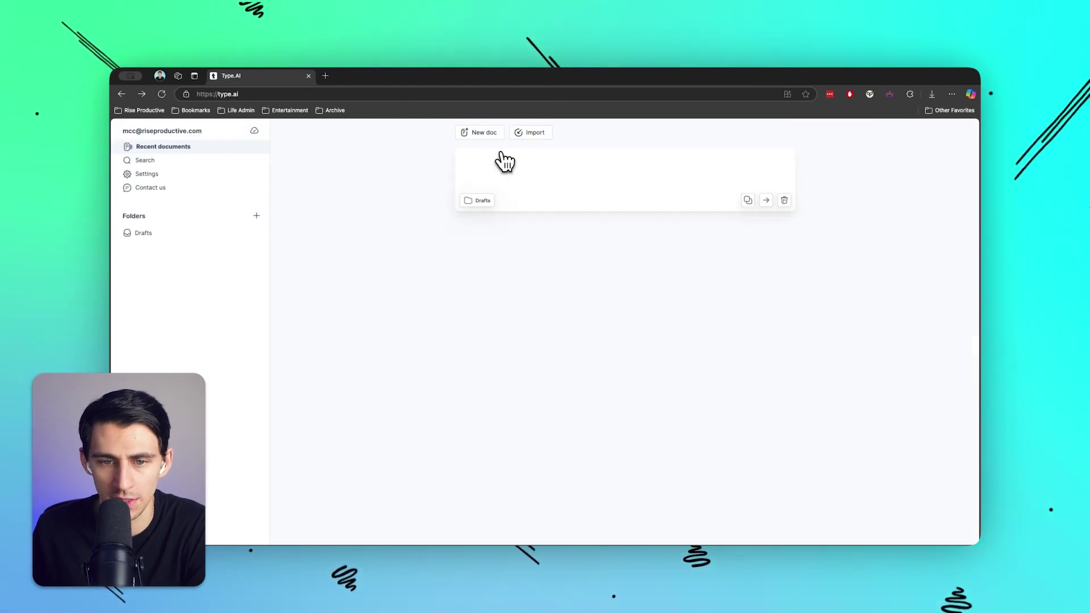
left_click(502, 162)
key("super+Left")
left_click(493, 133)
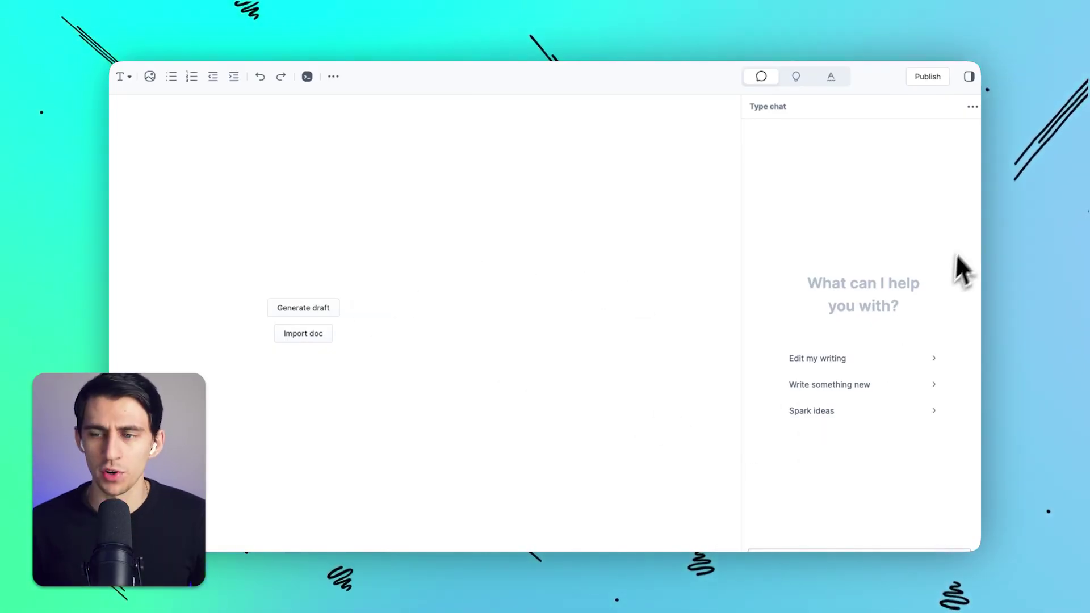
Step: Explore Content ideas and the Review document options (Custom, Fix errors), then return to Chat
left_click(795, 85)
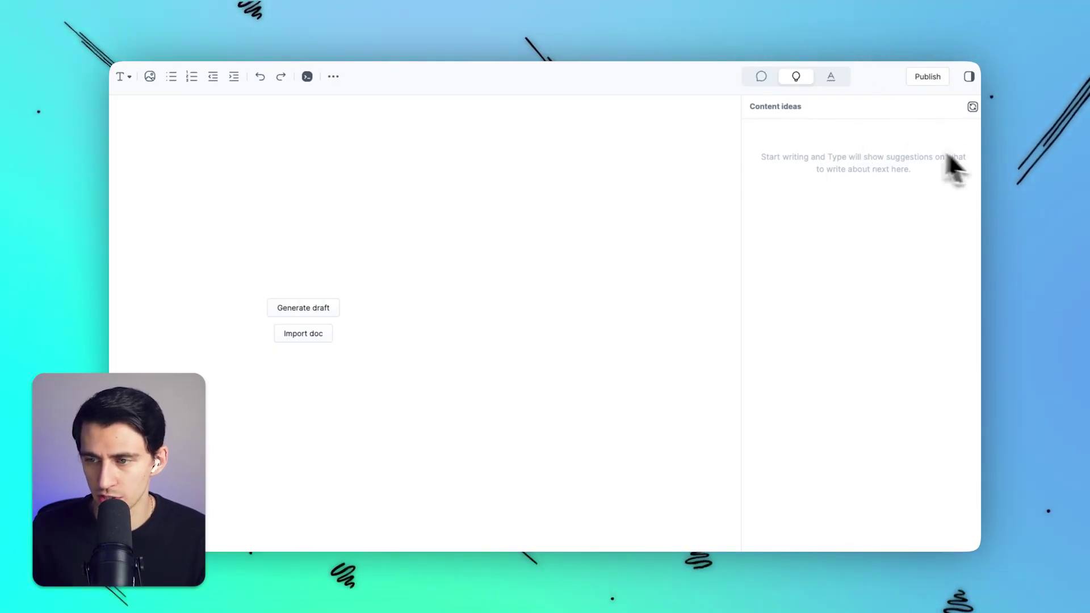
left_click(830, 79)
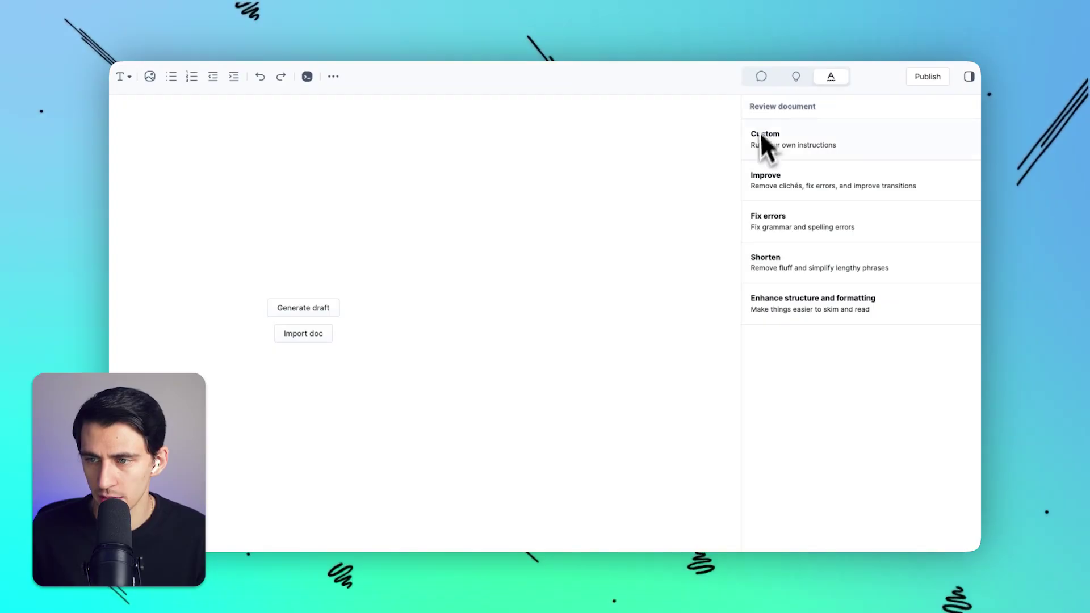
left_click(892, 150)
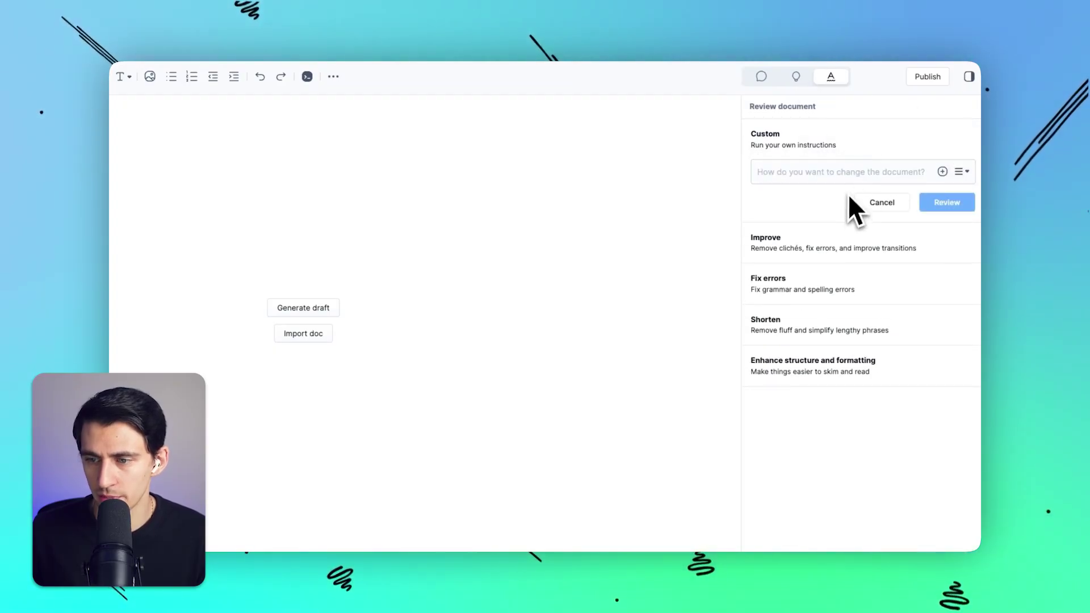
left_click(872, 208)
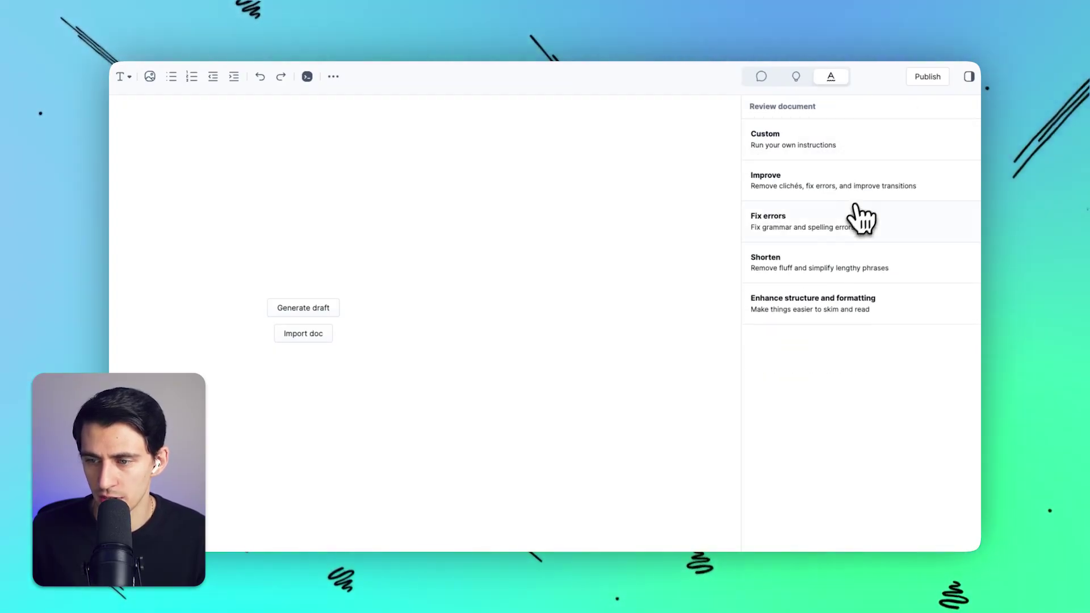
left_click(882, 221)
left_click(863, 388)
left_click(761, 78)
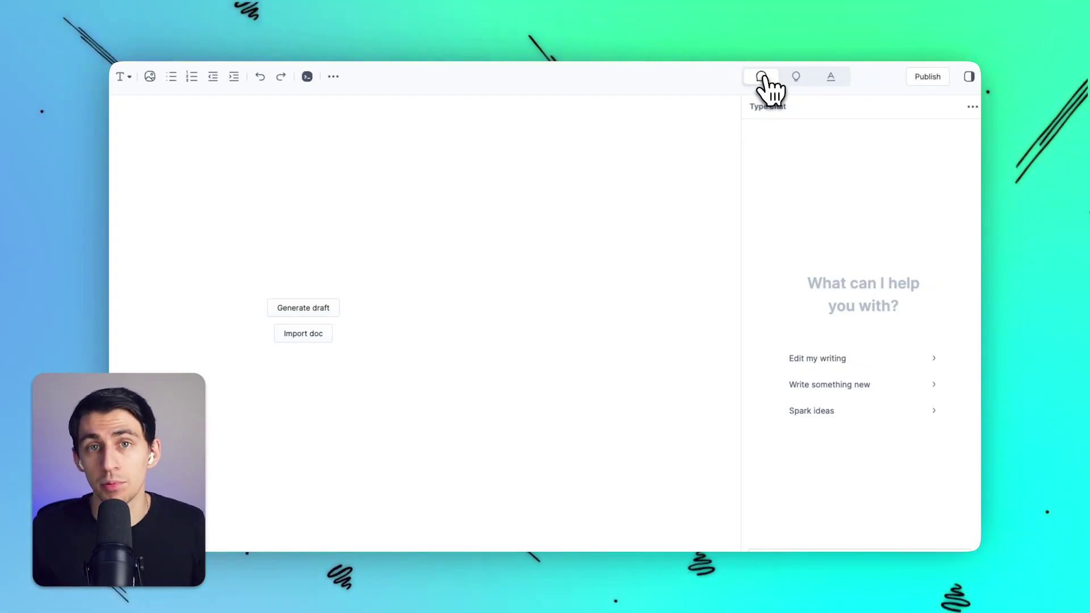
Step: Ask the chat assistant for a video script on saving daily planning time with time blocking
left_click(830, 512)
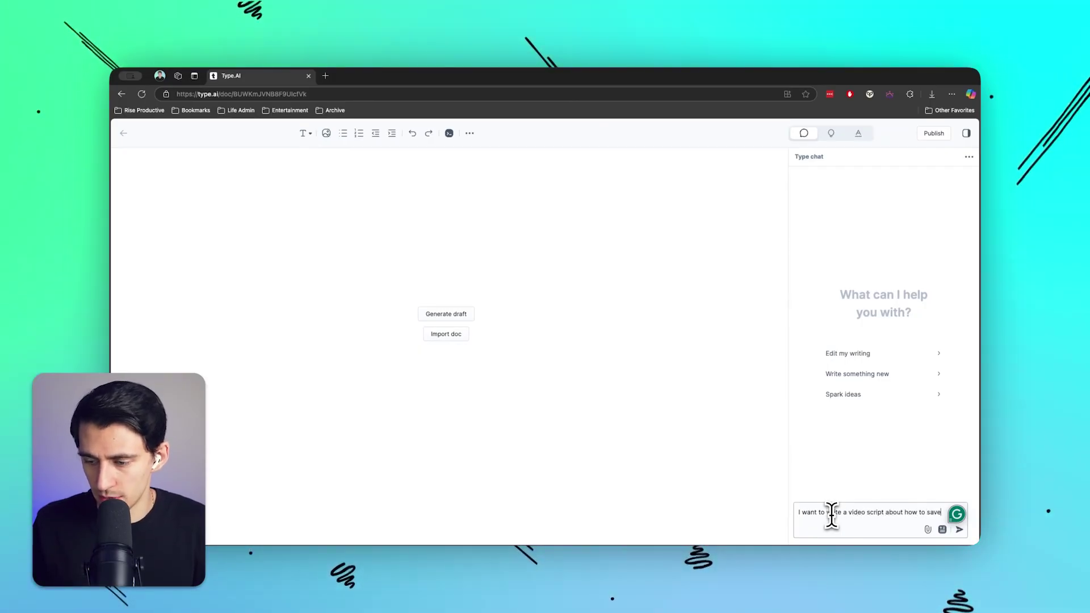
type("me daily planning / using time blocking methods")
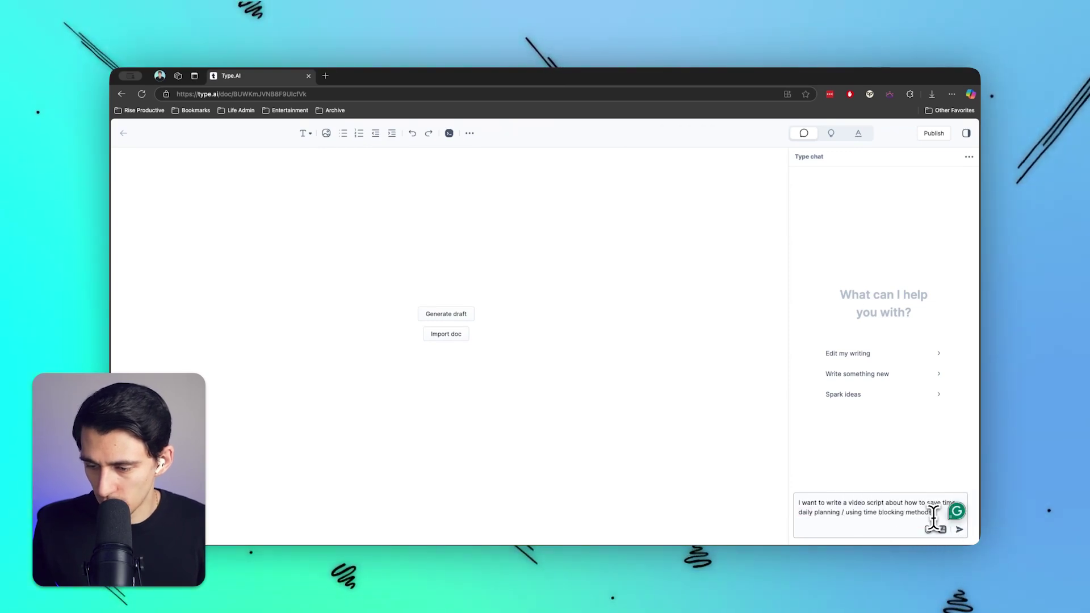
key("Return")
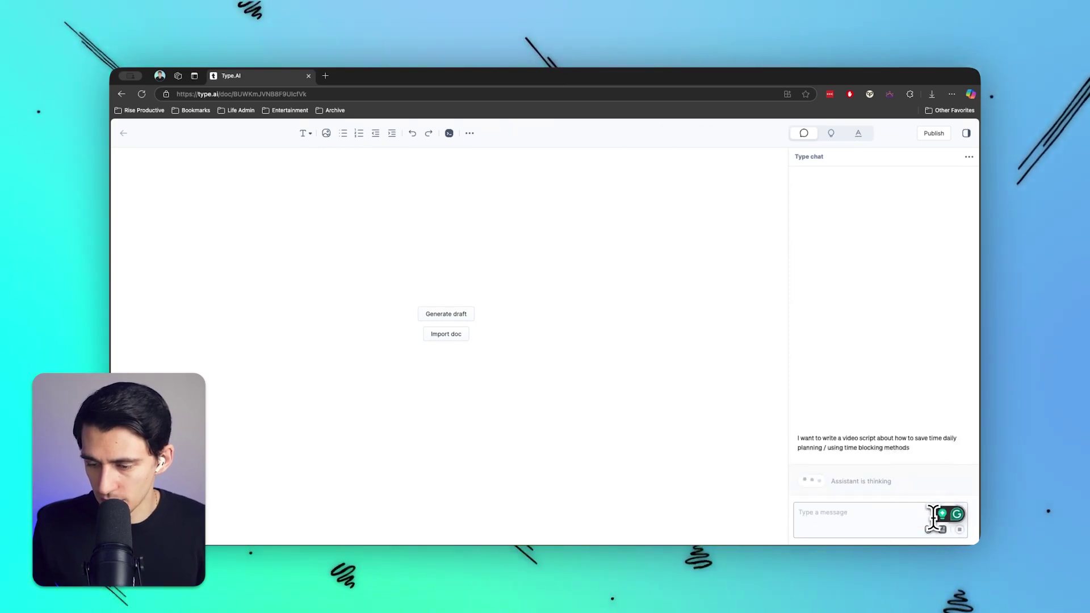
Step: Confirm Claude is the preferred model in the document's ••• options menu
left_click(470, 133)
left_click(475, 132)
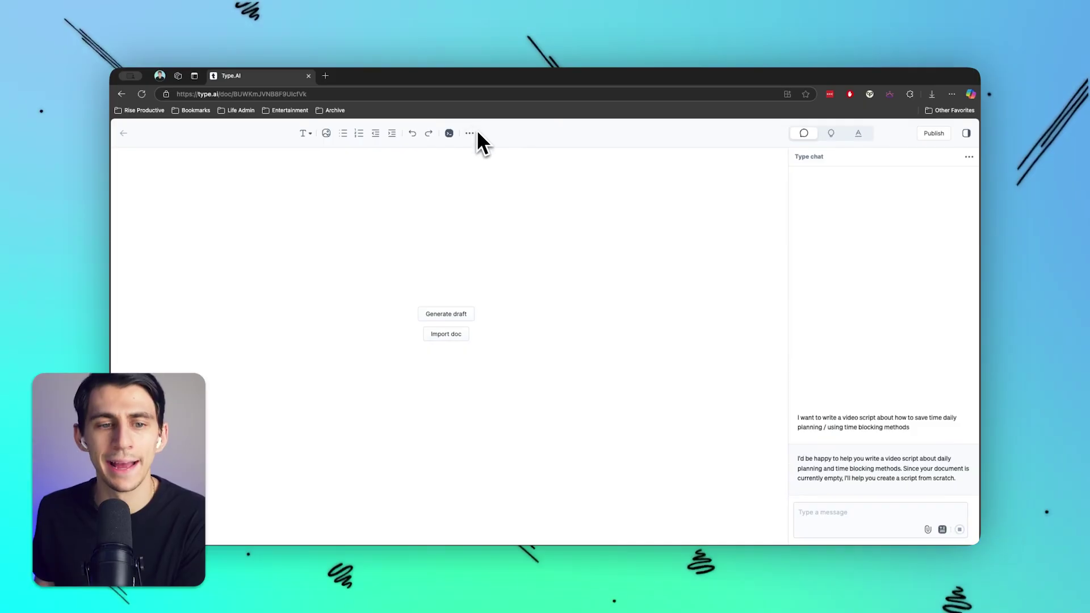
left_click(471, 133)
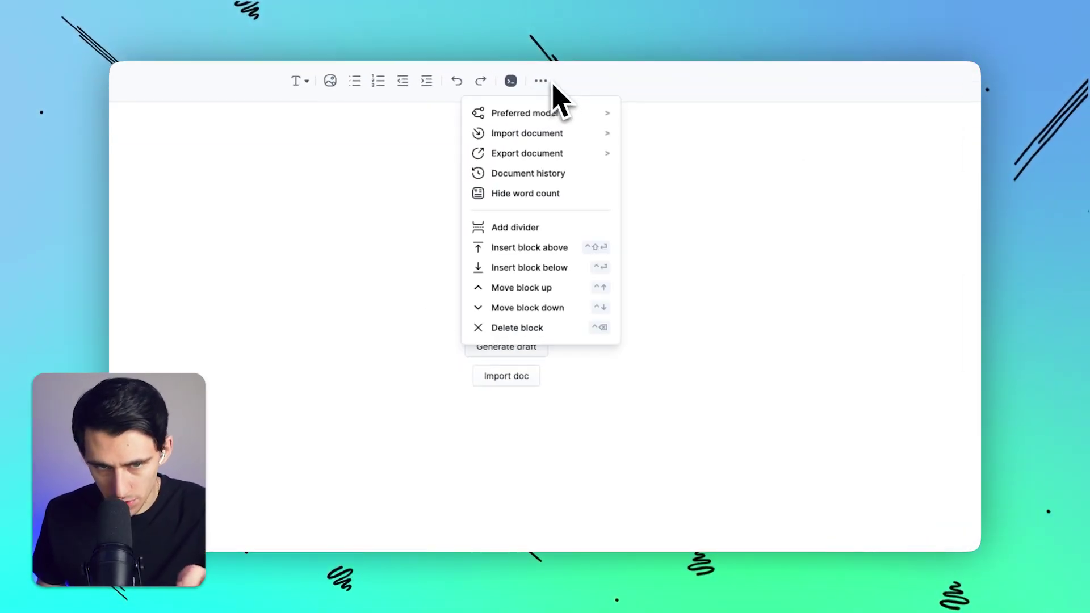
mouse_move(494, 153)
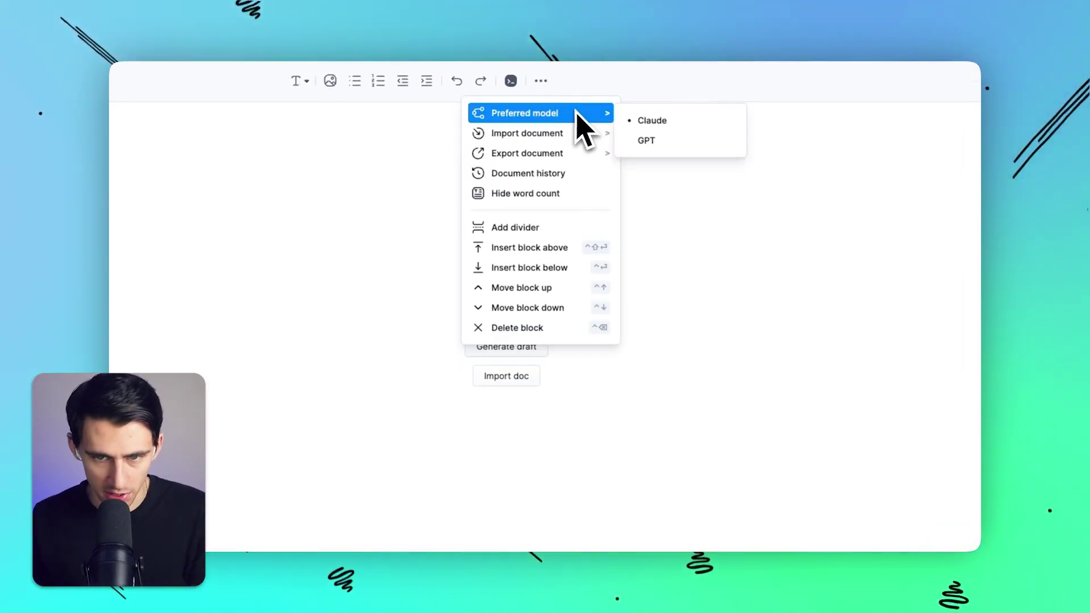
left_click(688, 120)
mouse_move(559, 143)
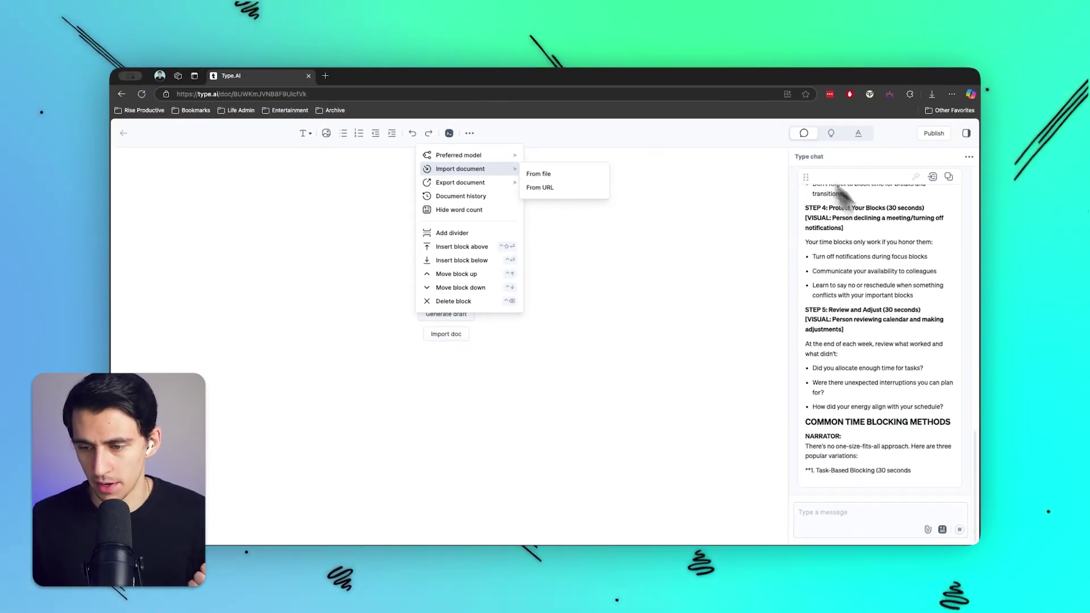
left_click(902, 317)
Step: Copy the assistant's 'Master Your Day: The Power of Time Blocking' script and paste it into the empty document
scroll(901, 316, "up", 15)
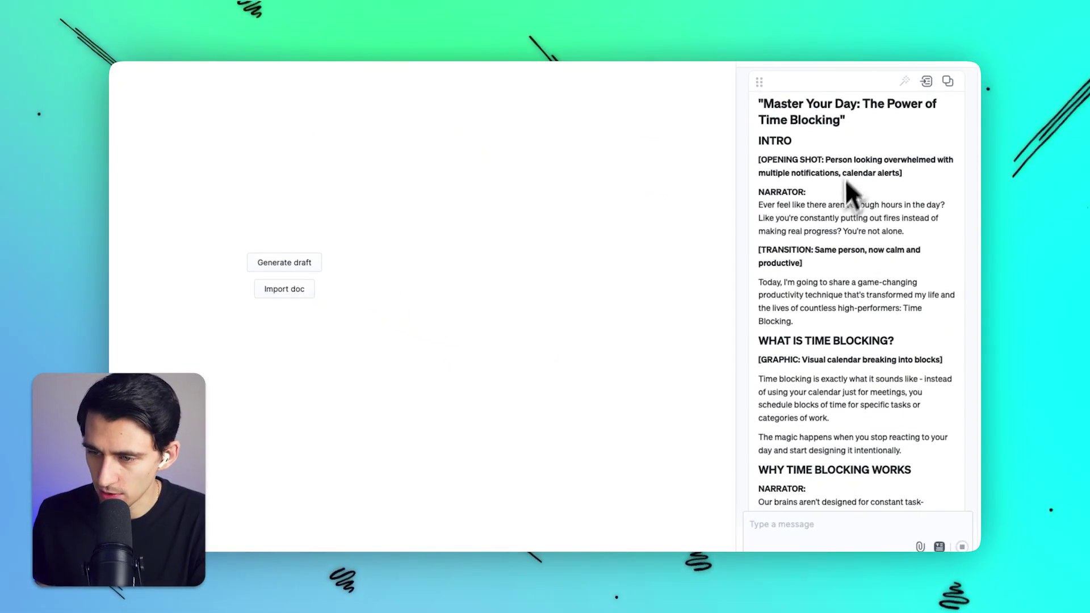
scroll(857, 211, "down", 20)
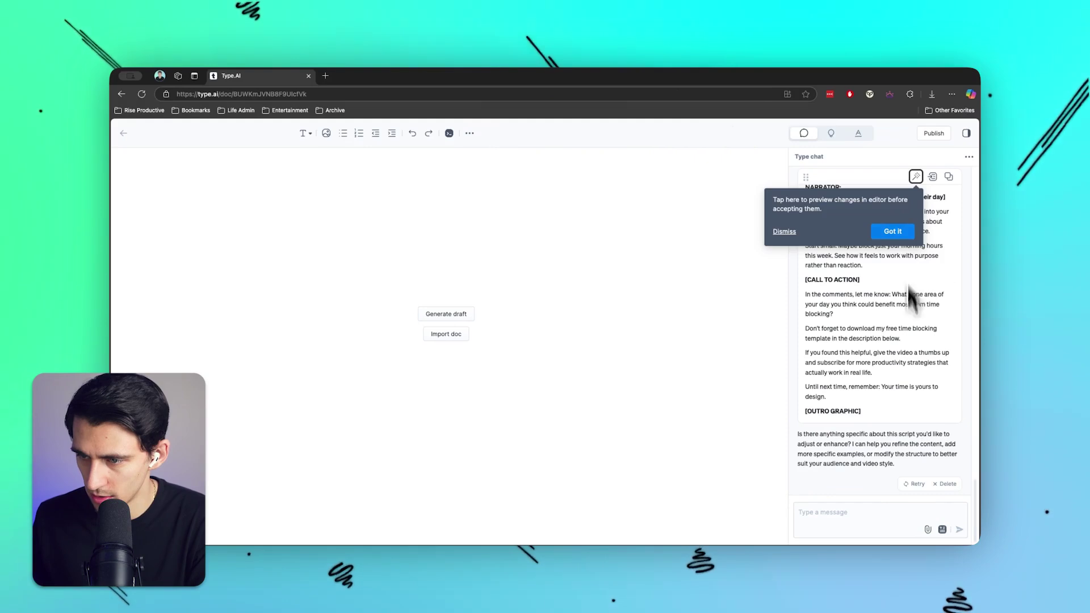
left_click(903, 234)
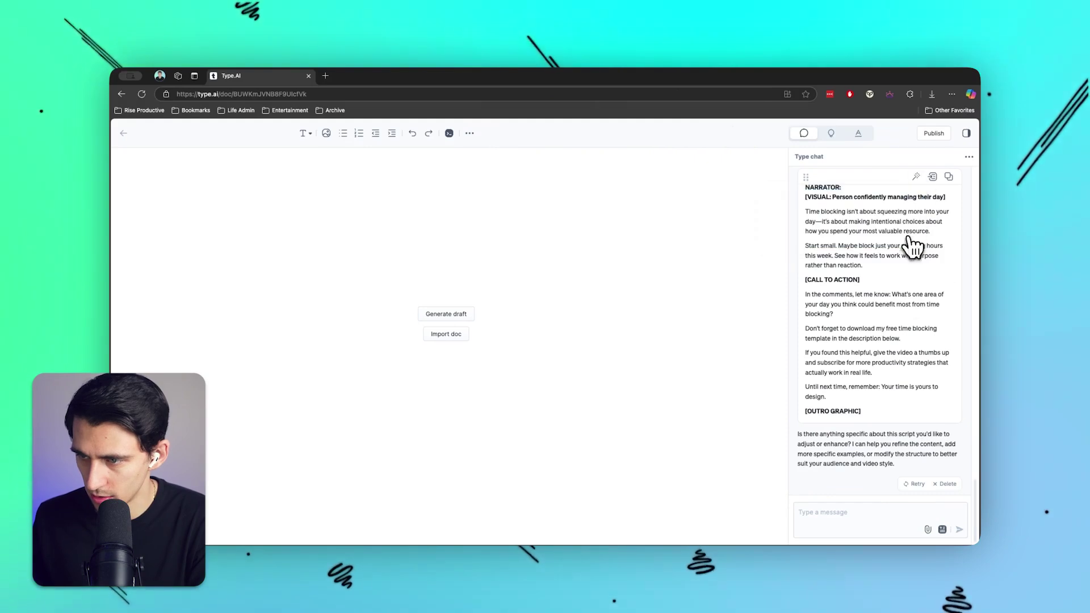
left_click(946, 177)
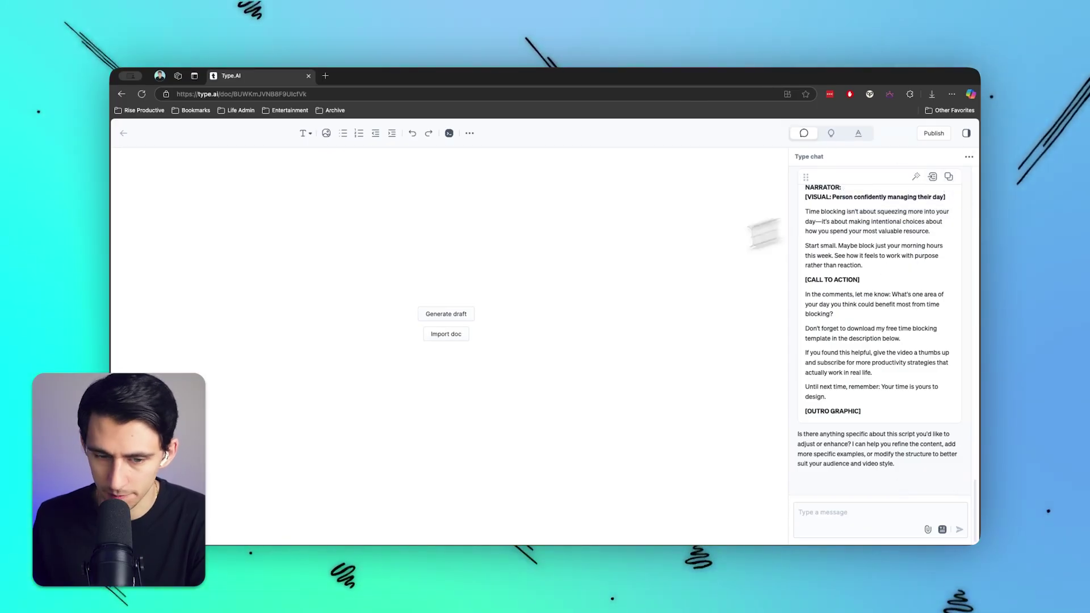
left_click(352, 214)
key("super+v")
left_click(469, 133)
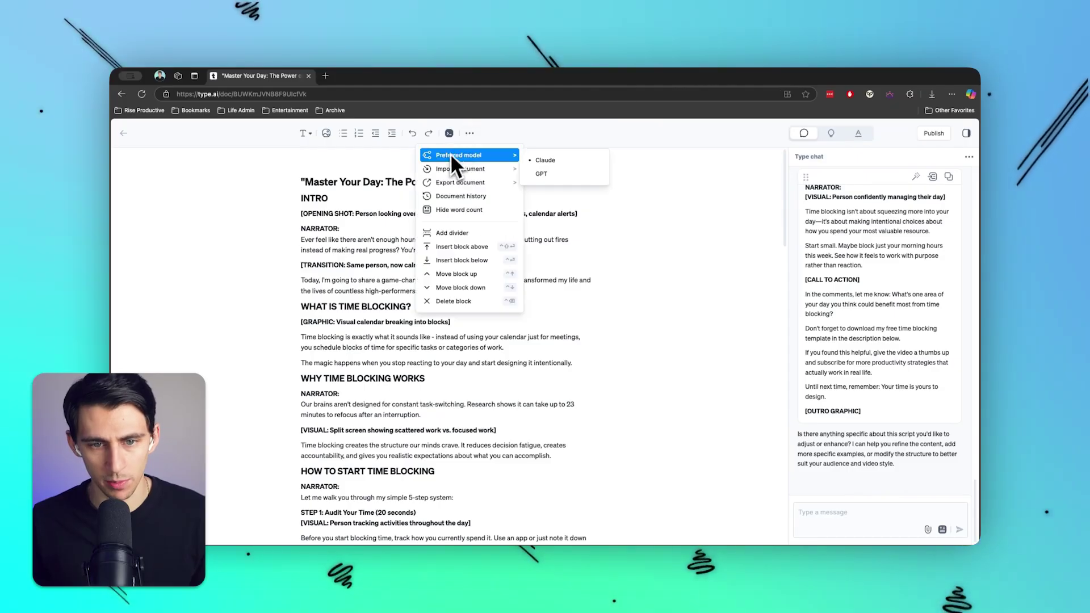
Step: Choose Import document > From URL from the document options menu
mouse_move(451, 166)
left_click(548, 188)
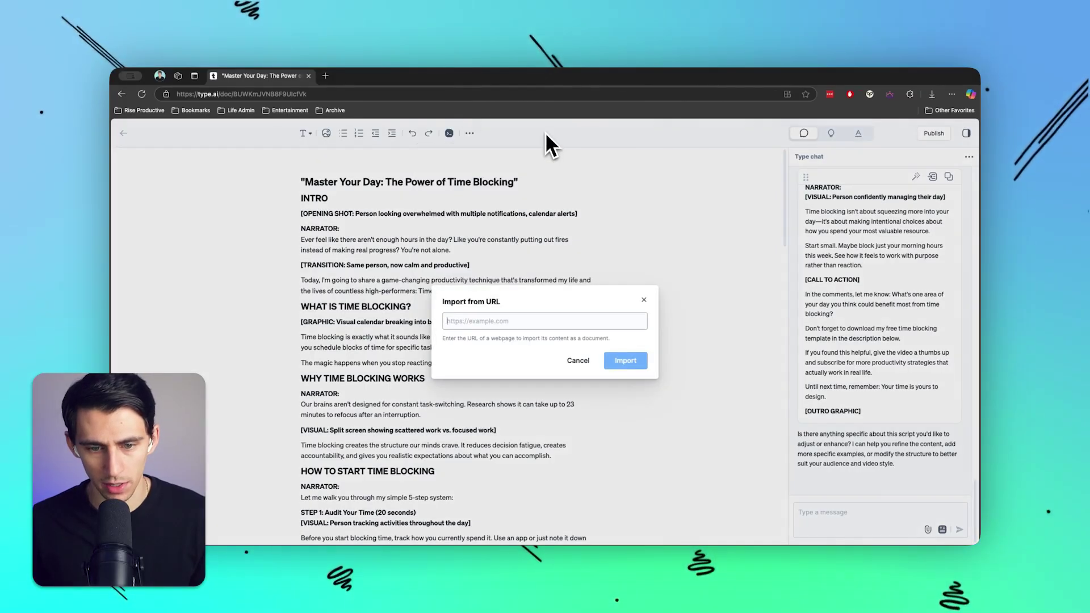
Step: Search Google for 'why does time blocking work for adhd' and open the Neurodivergent Insights article
left_click(325, 76)
type("why does time blocking work")
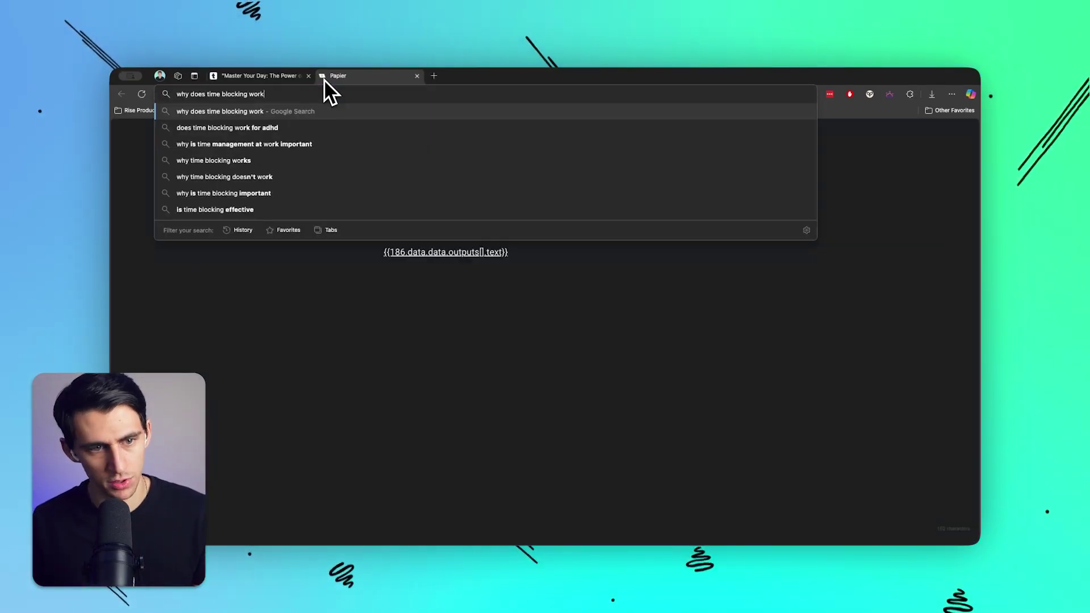
key("Return")
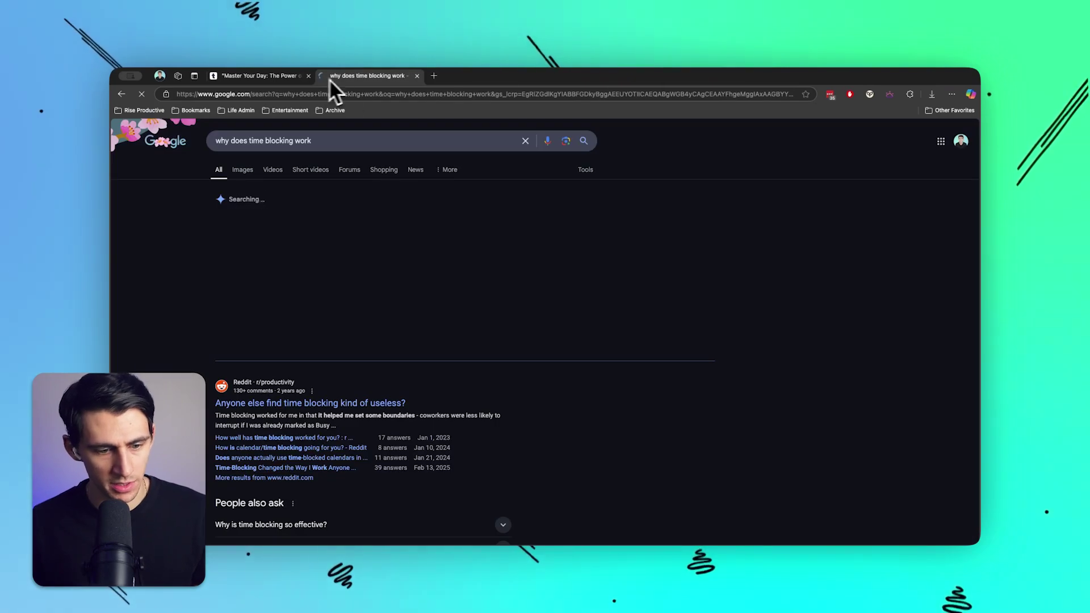
left_click(354, 138)
type("fir adhd")
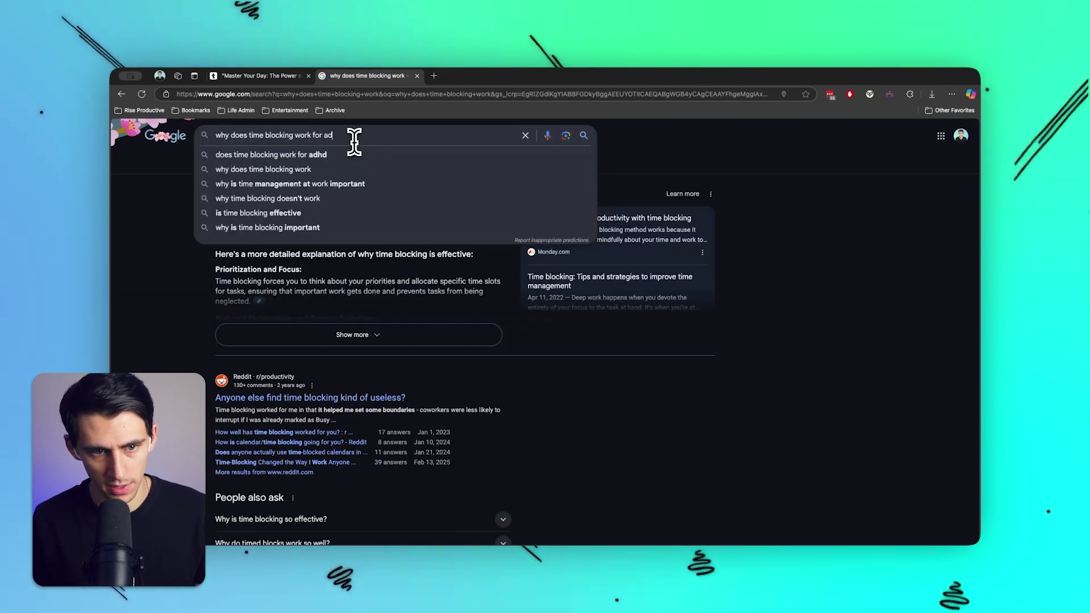
key("Return")
scroll(392, 286, "down", 1)
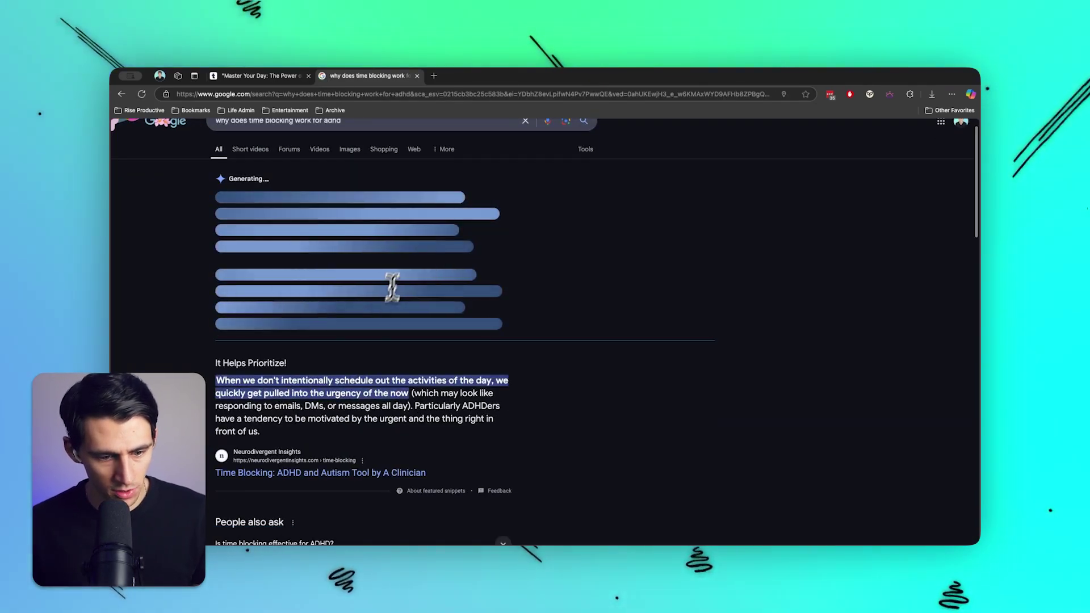
left_click(391, 214)
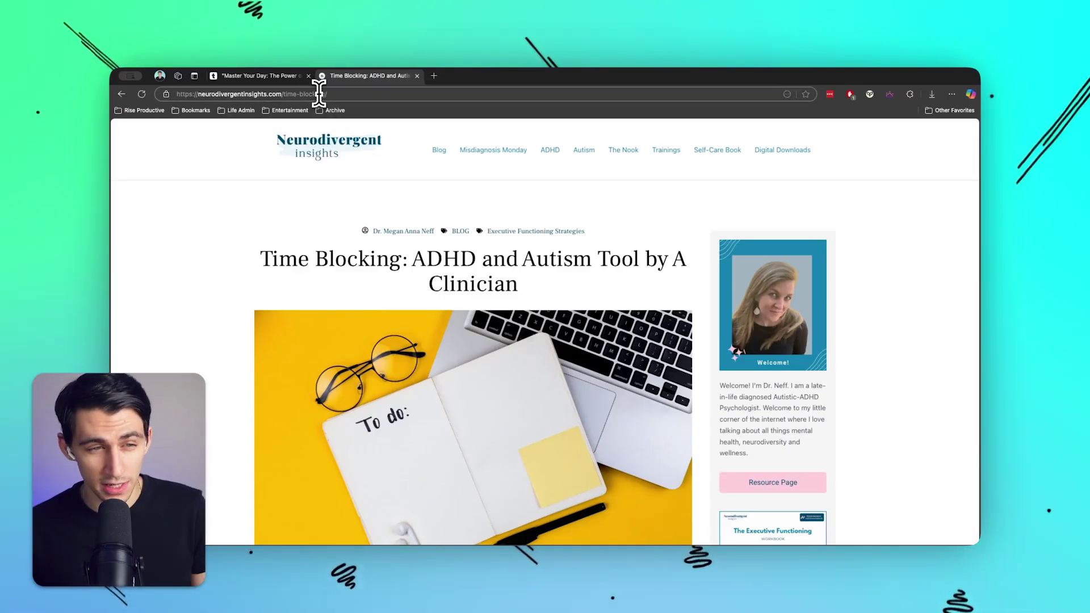
Step: Try importing the article's URL into Type.ai, open Tiimo's article, then reopen the Master Your Day script
left_click(318, 94)
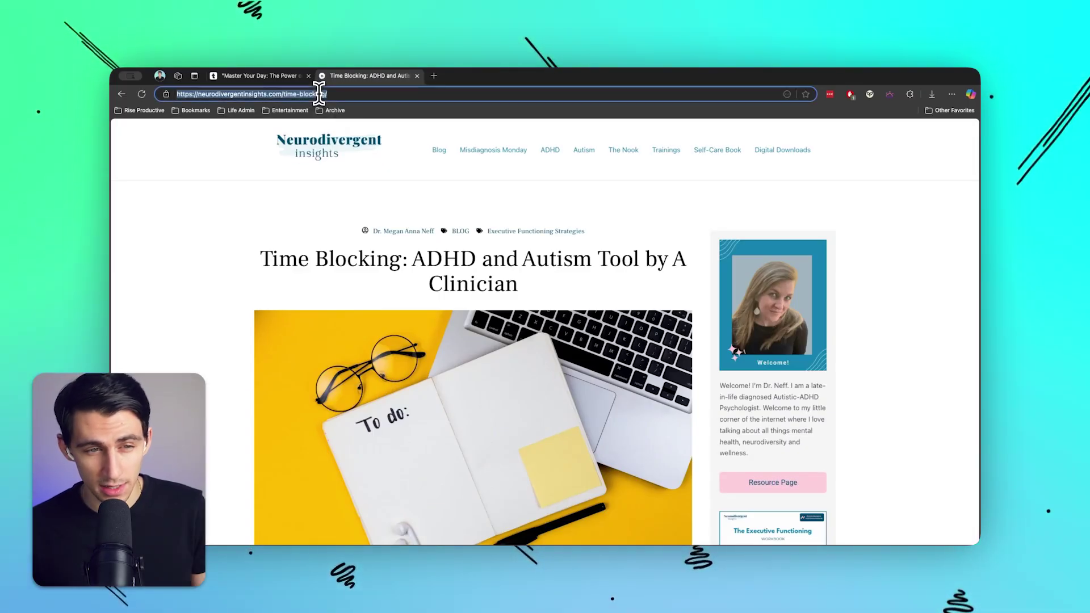
key("ctrl+shift+Tab")
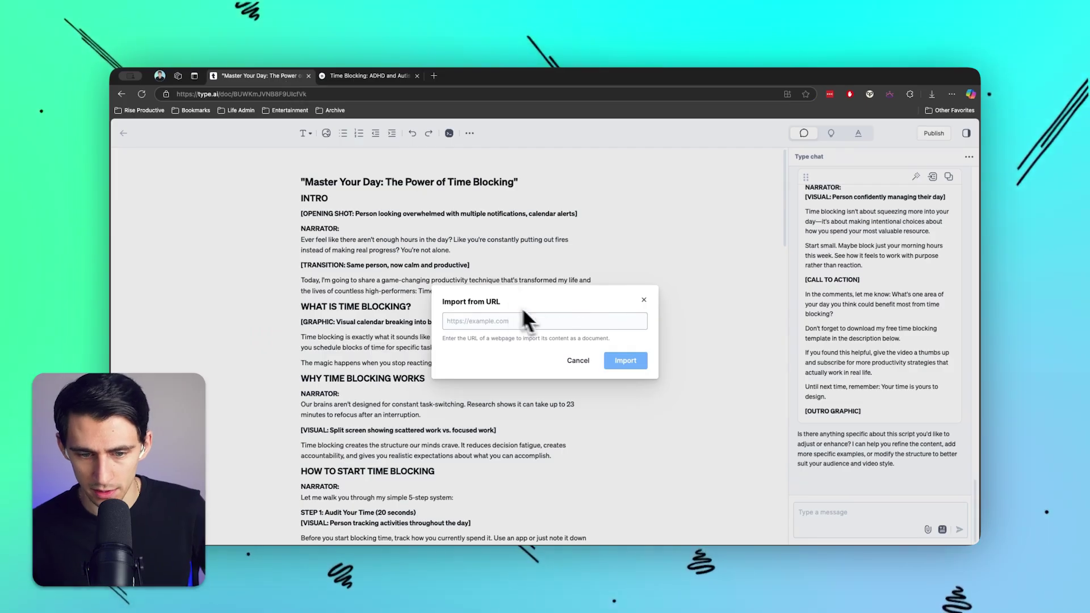
left_click(608, 363)
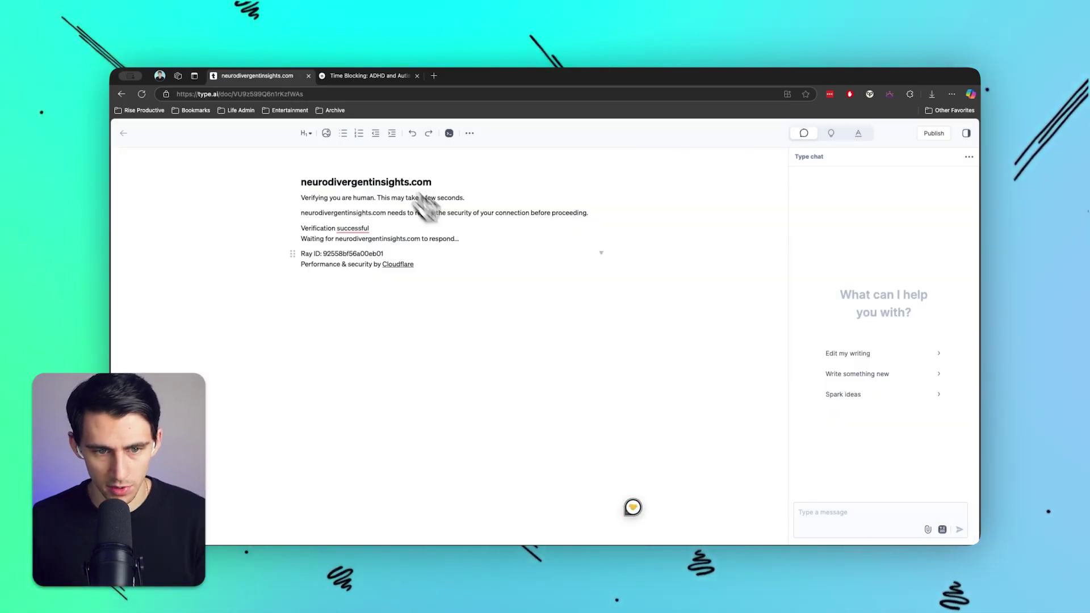
key("ctrl+Tab")
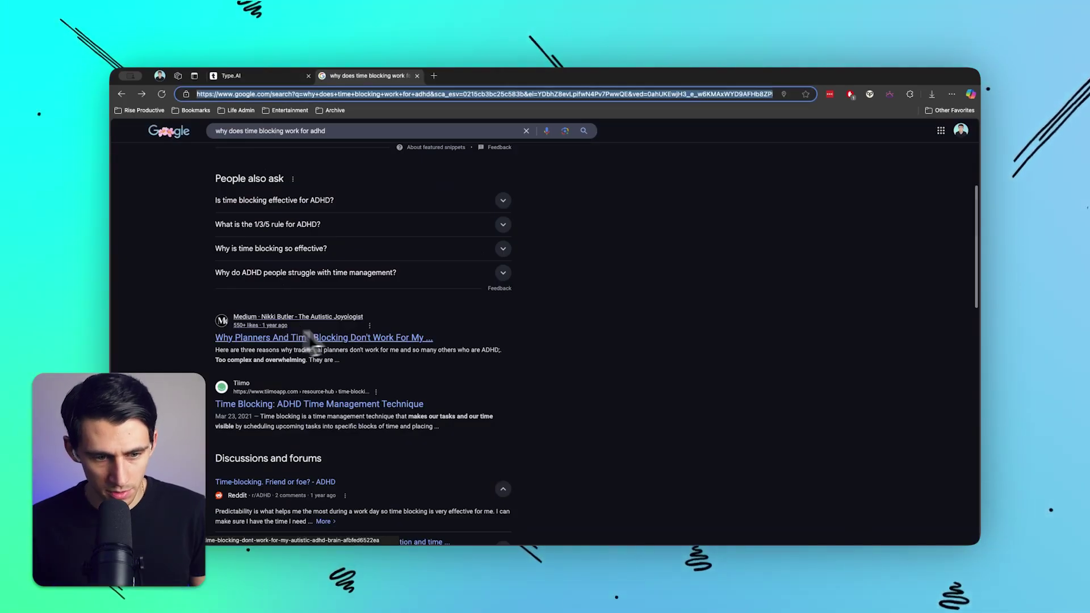
left_click(341, 404)
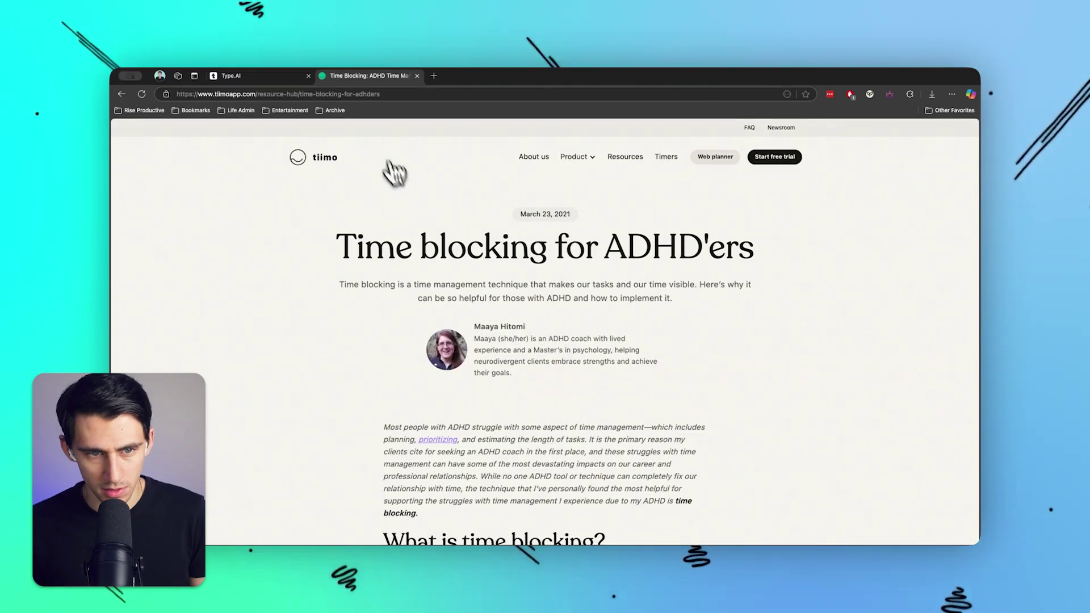
key("ctrl+shift+Tab")
left_click(491, 202)
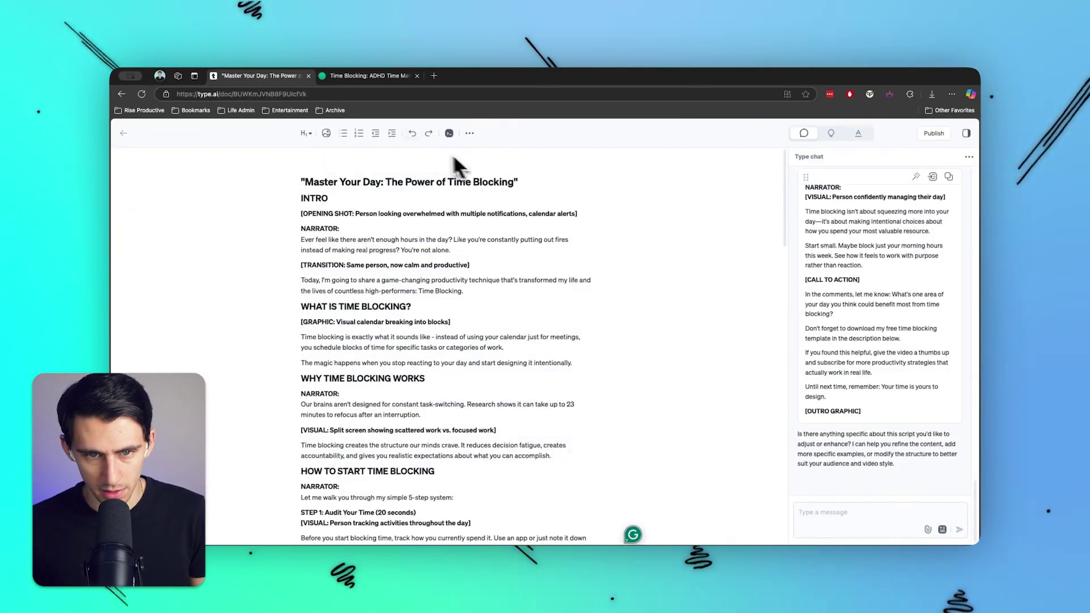
Step: Import the Tiimo article as a new document by pasting its link into From URL
left_click(469, 134)
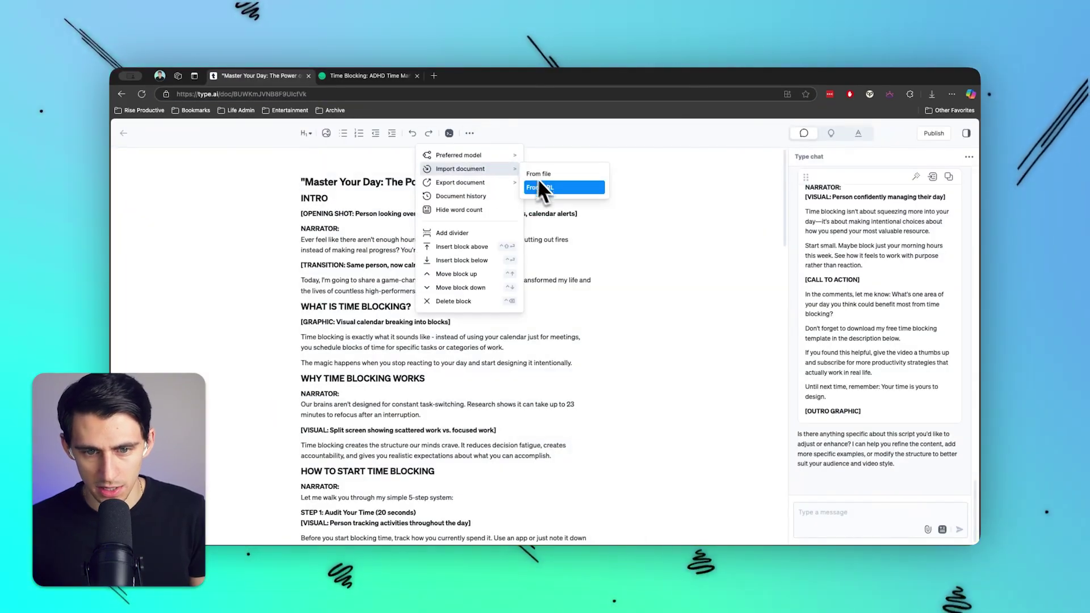
left_click(539, 188)
key("ctrl+v")
left_click(643, 359)
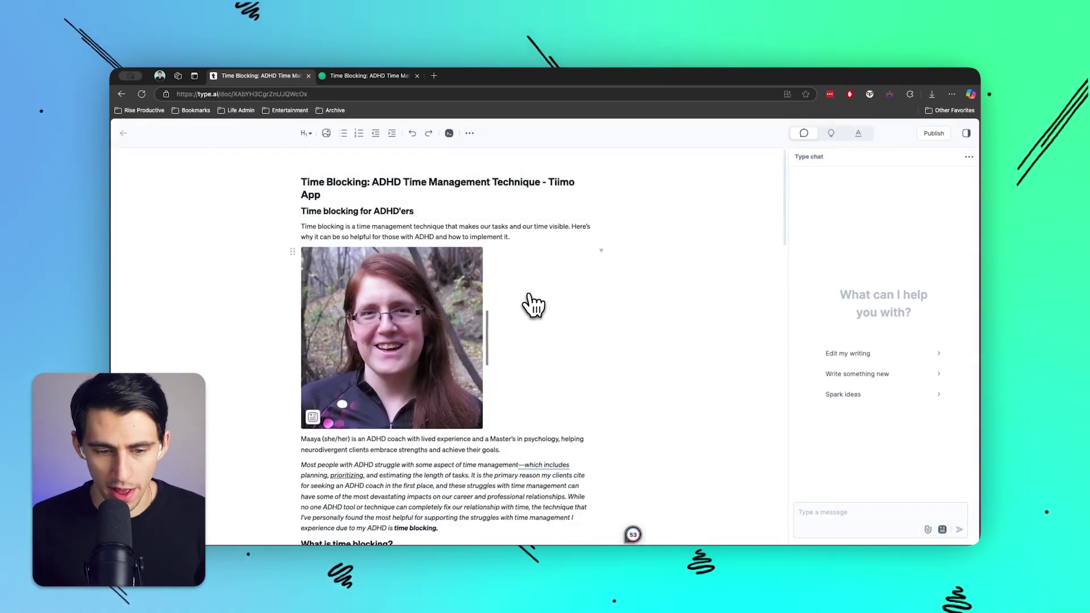
Step: Glance at the content idea suggestions for the Tiimo document, then return to the chat
scroll(554, 323, "down", 5)
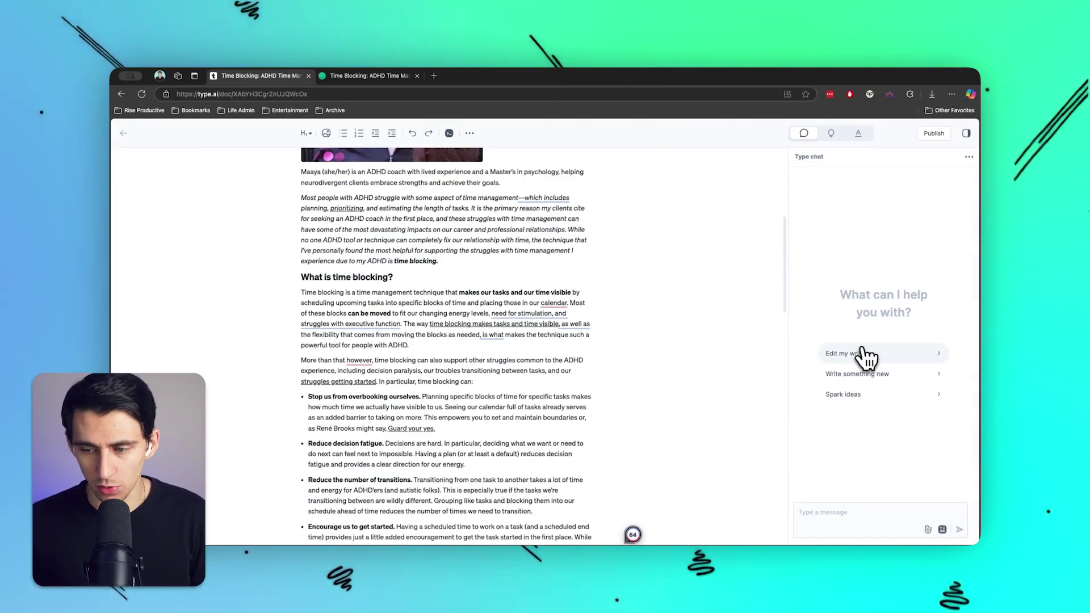
scroll(622, 365, "up", 5)
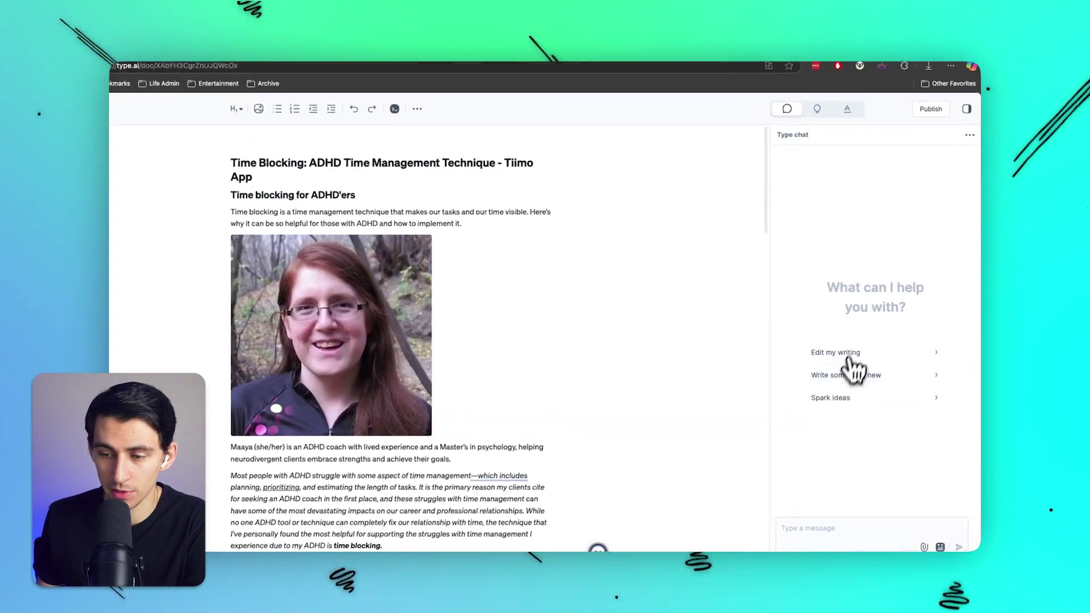
left_click(858, 374)
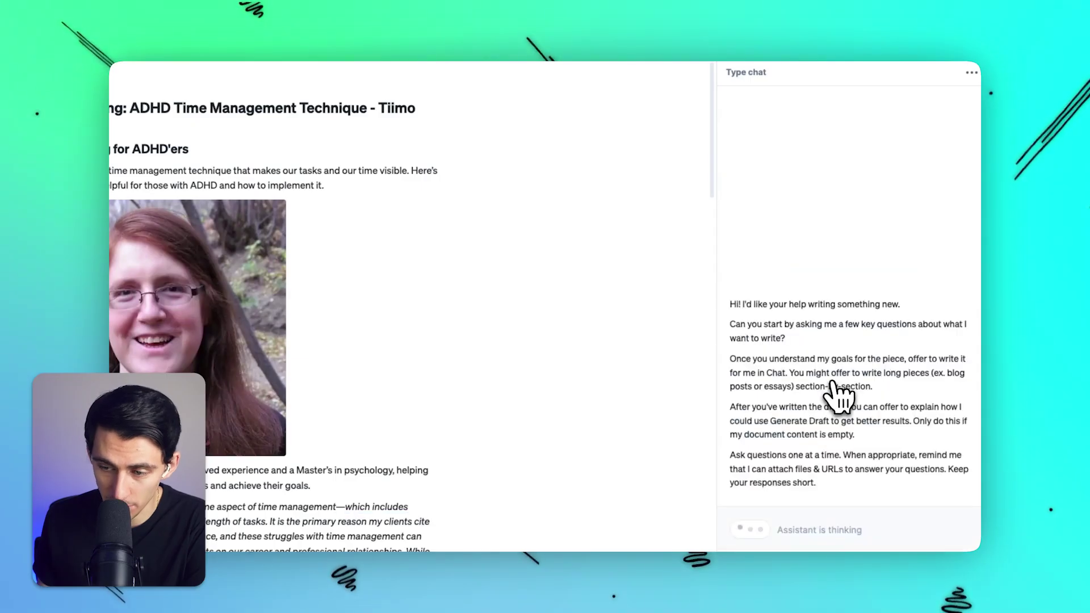
left_click(775, 60)
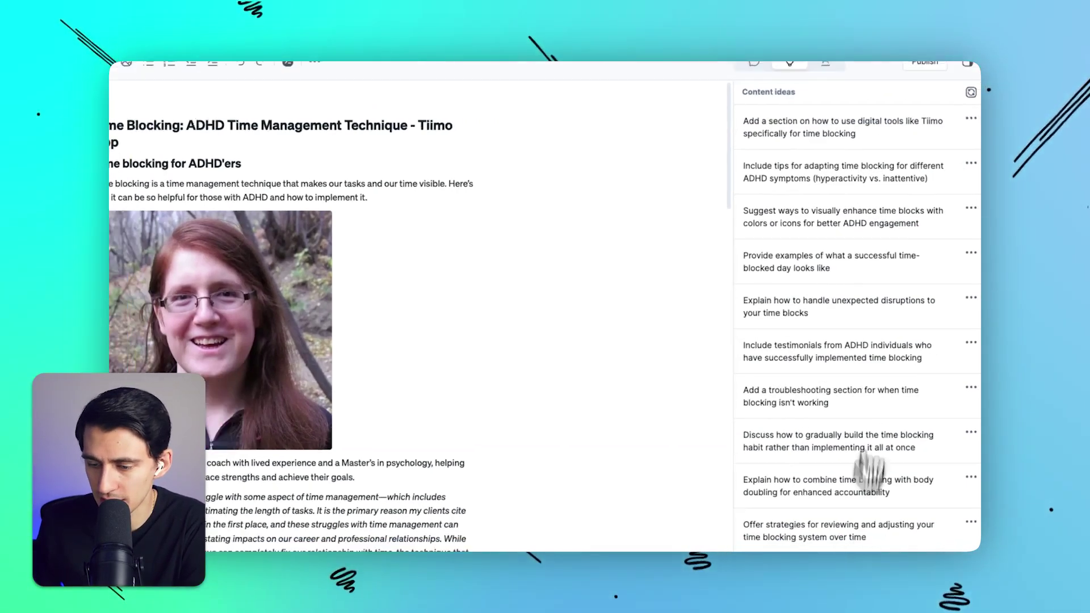
left_click(754, 62)
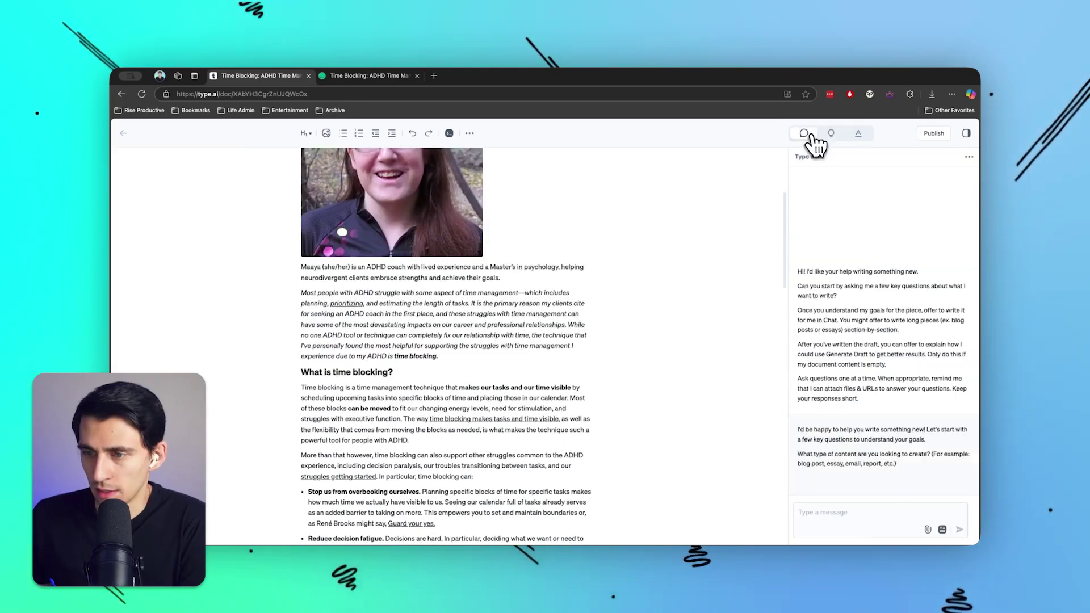
Step: Ask chat to extract time-blocking script insights for productivity enthusiasts as bullet points, then go back
left_click(861, 515)
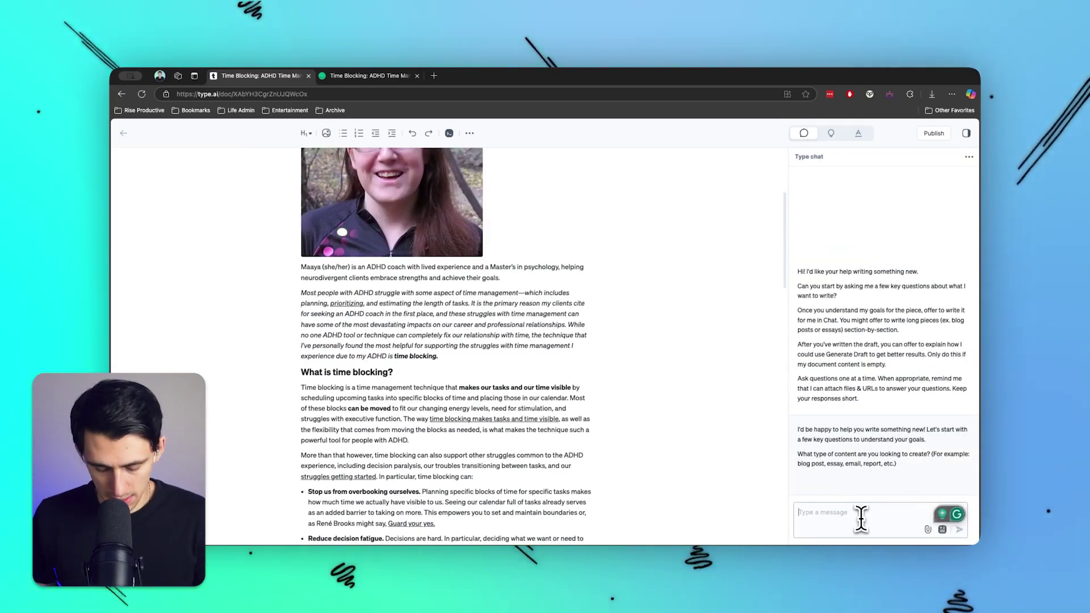
type("CAn you ex")
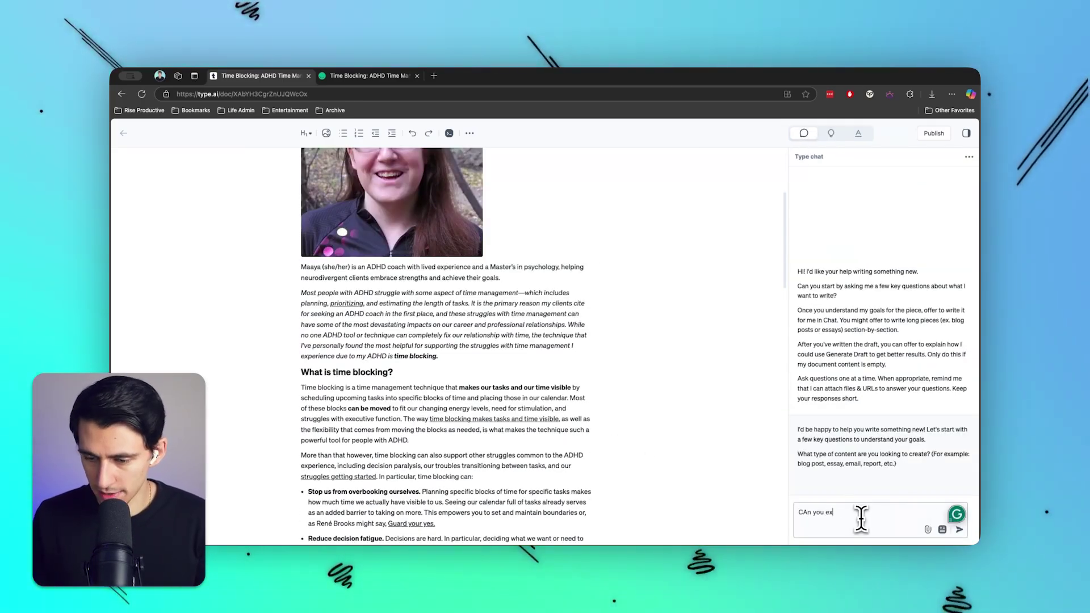
type("trac the most interesting parts of this")
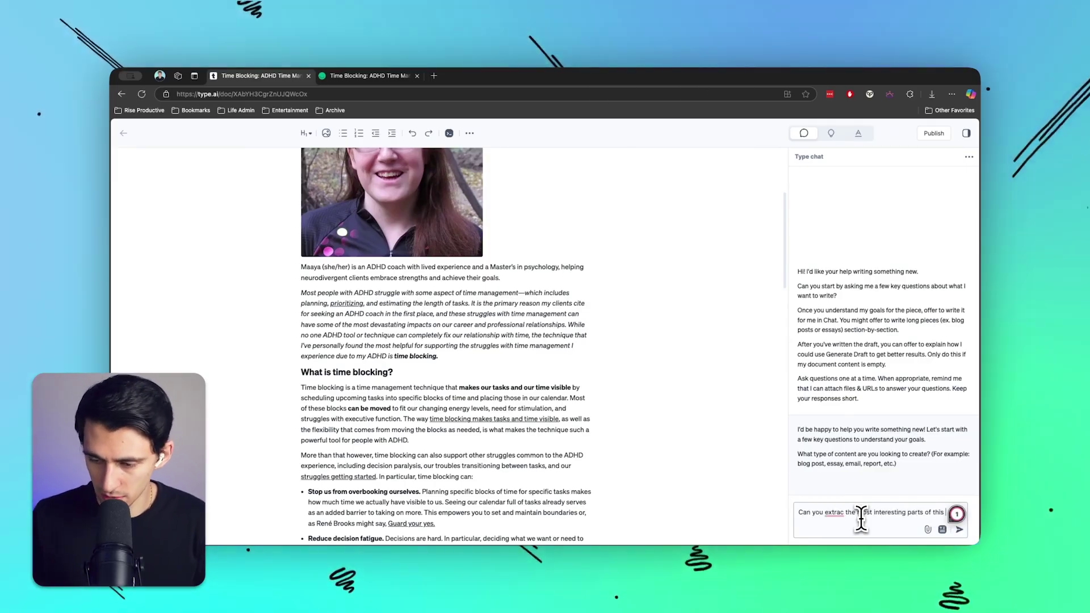
type("that would make for good insights for a script on the benefits of time blocking and dail")
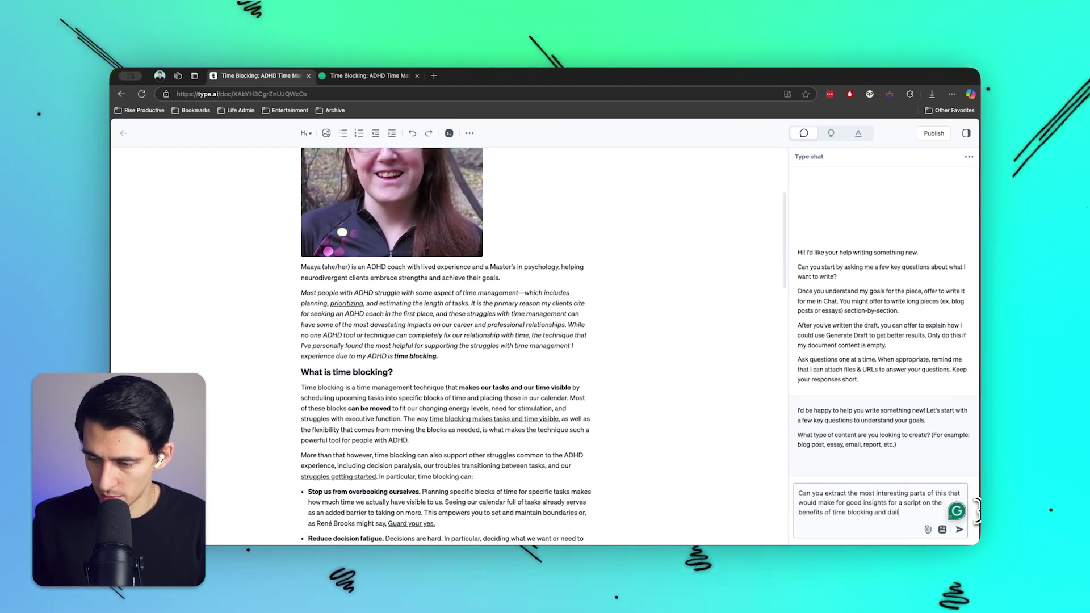
key("Return")
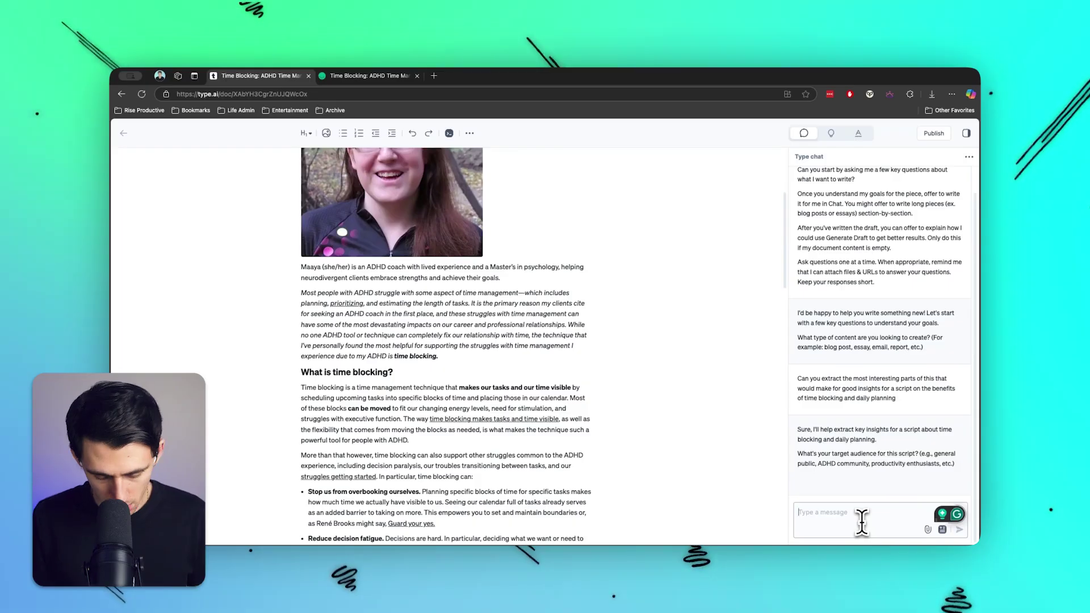
type("productiv")
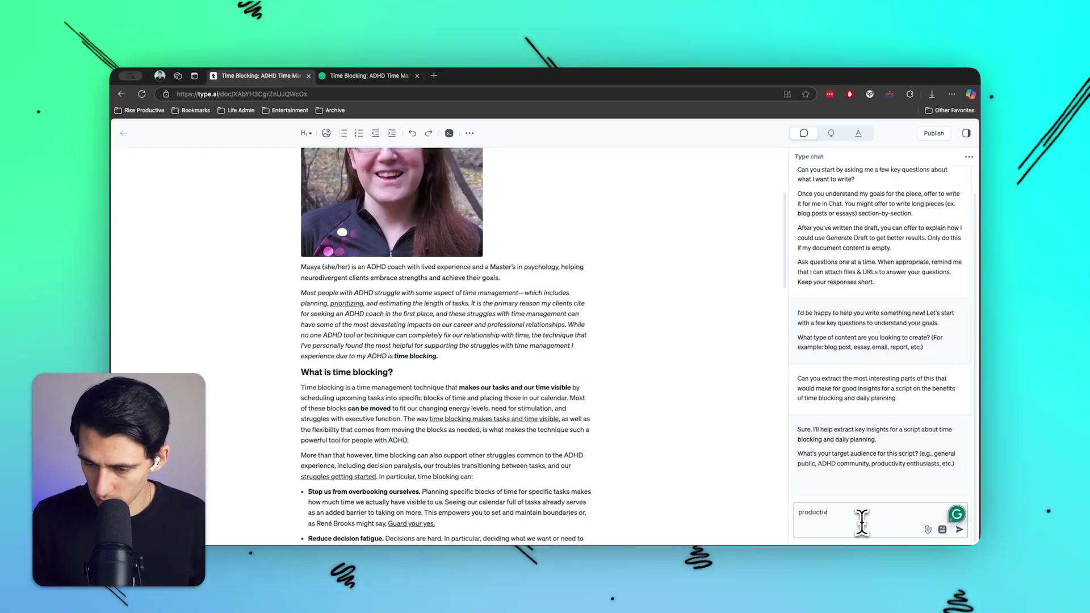
type("ity enthusiasts")
key("Return")
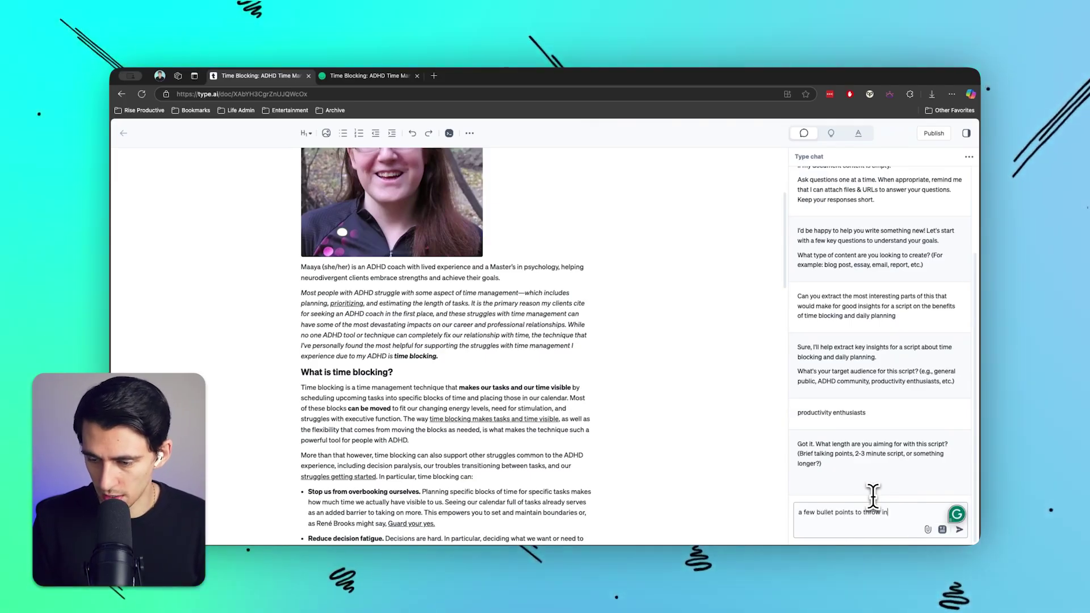
type("ool inf")
key("Return")
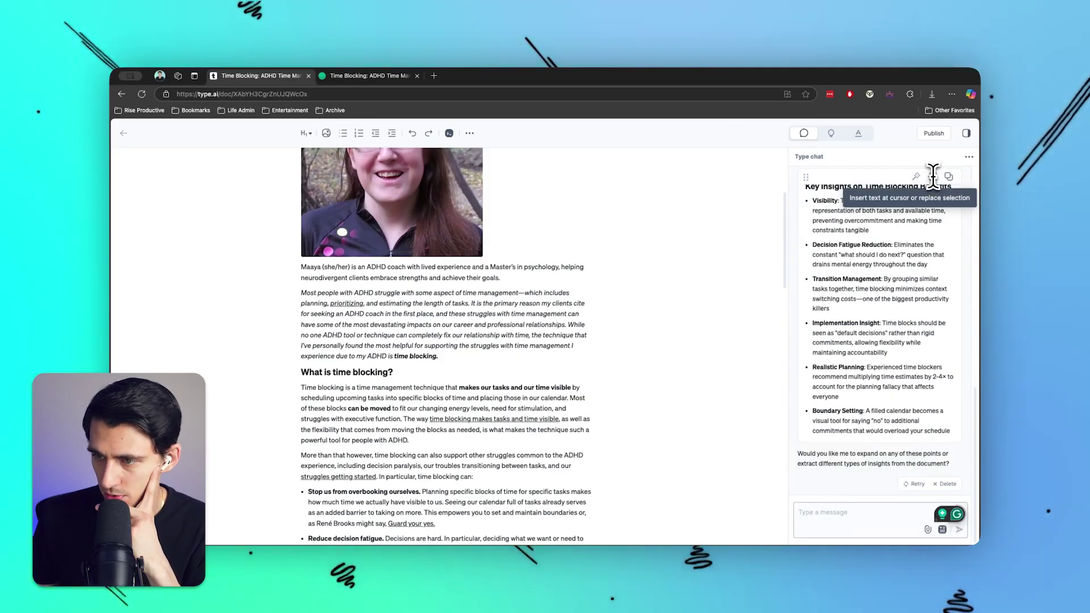
key("alt+Left")
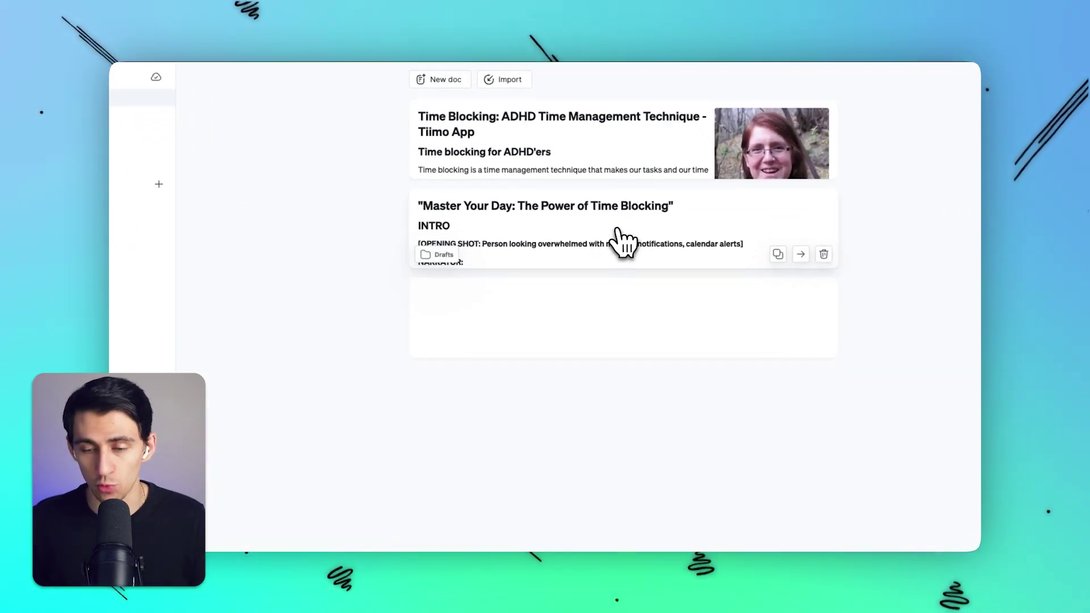
Step: Reopen the Master Your Day script and ask chat to work the Tiimo insights into it
left_click(621, 239)
scroll(612, 290, "down", 15)
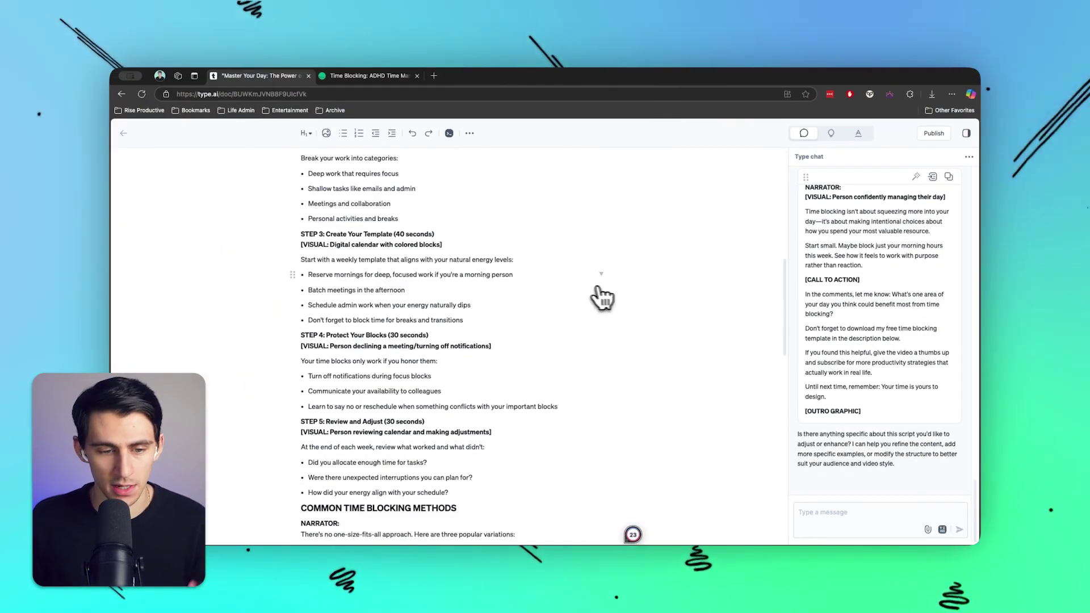
left_click(847, 512)
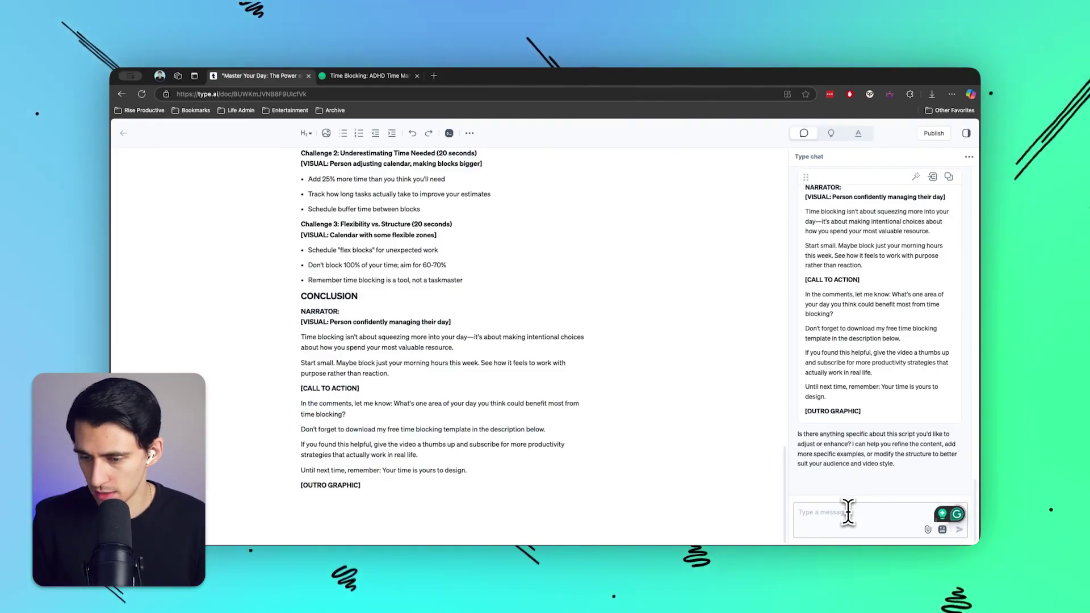
type("Can you find natural places to add his info into the")
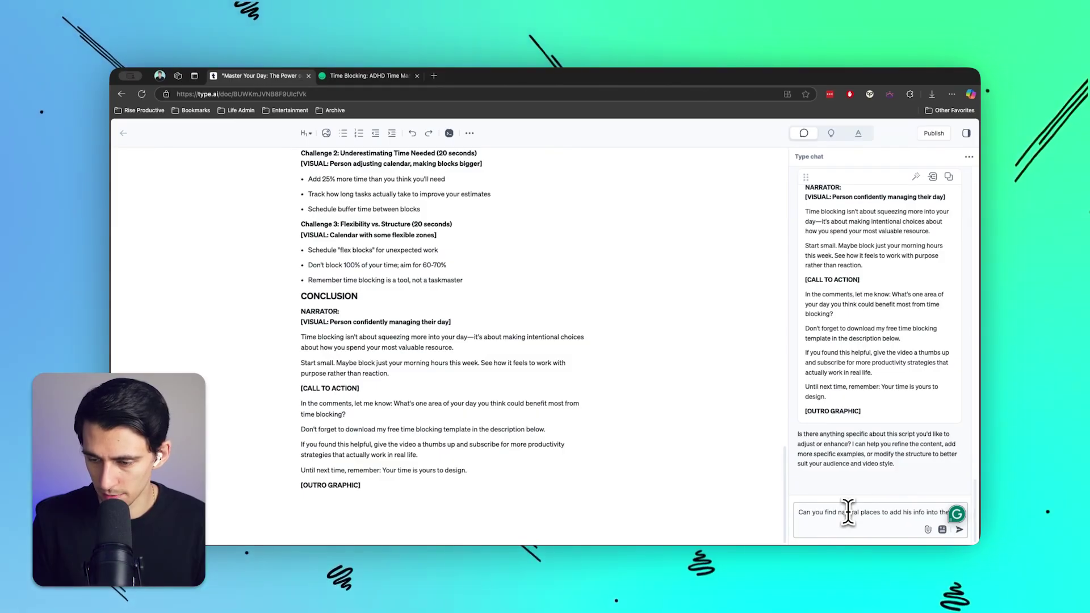
key("Return")
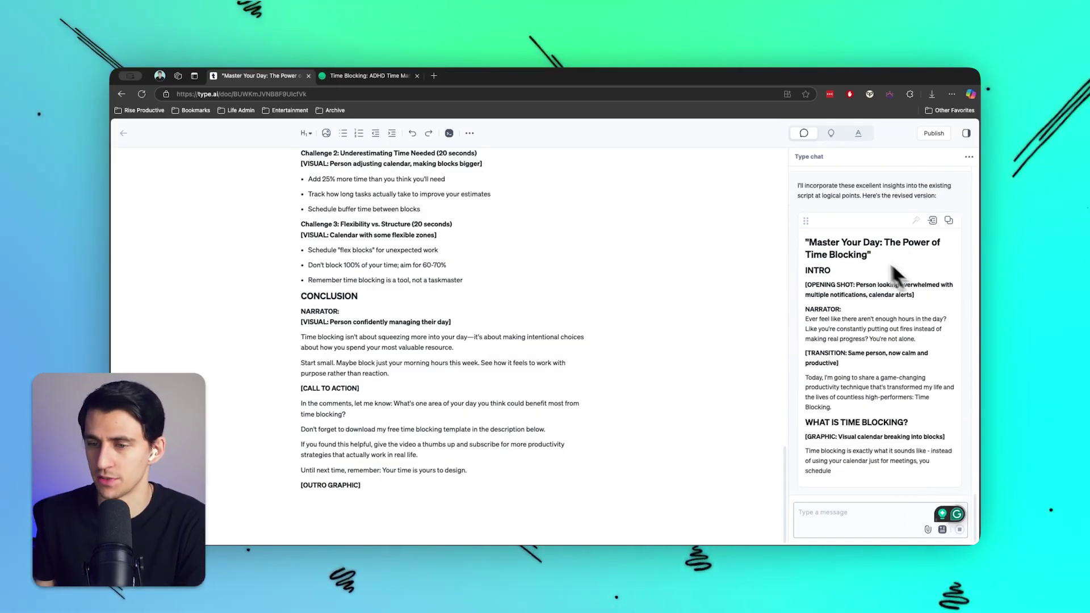
scroll(831, 219, "up", 4)
Step: Clear the old script and drag the chat's revised version into the empty document
left_click_drag(805, 324, 475, 281)
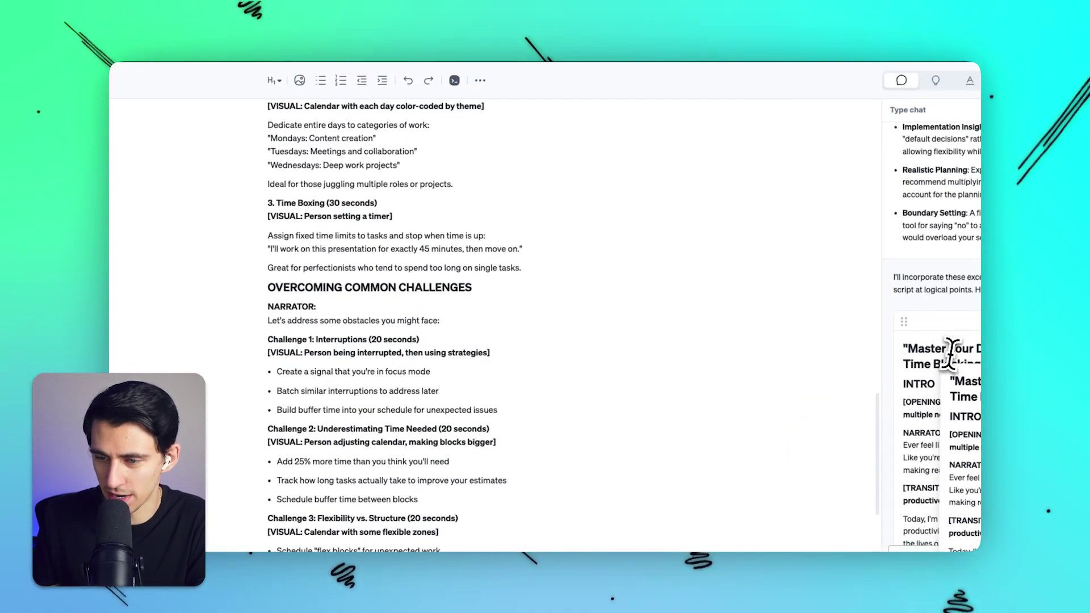
key("ctrl+a")
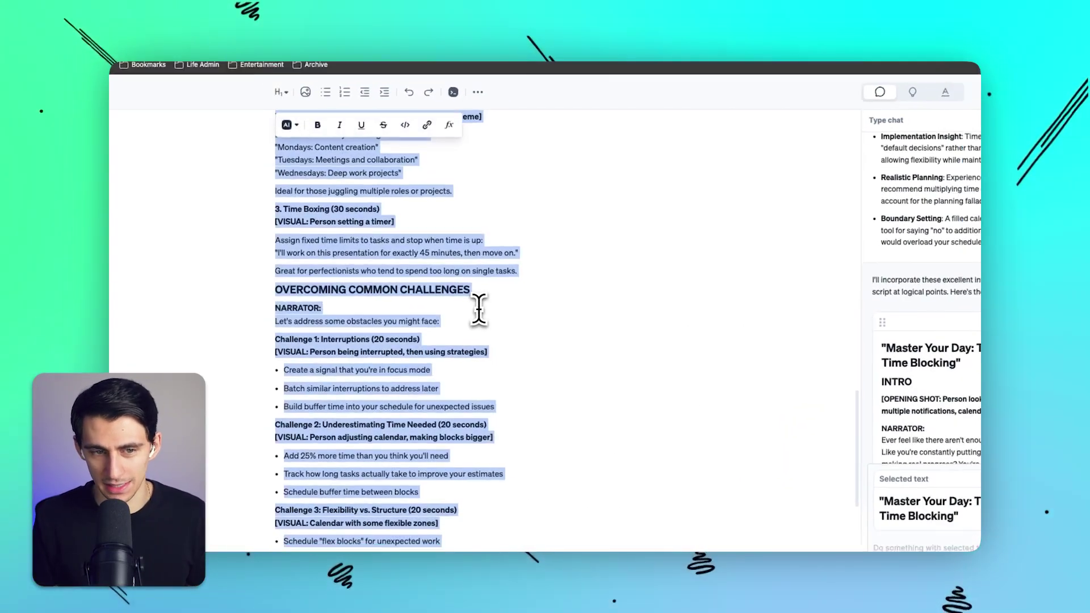
key("Delete")
key("ctrl+v")
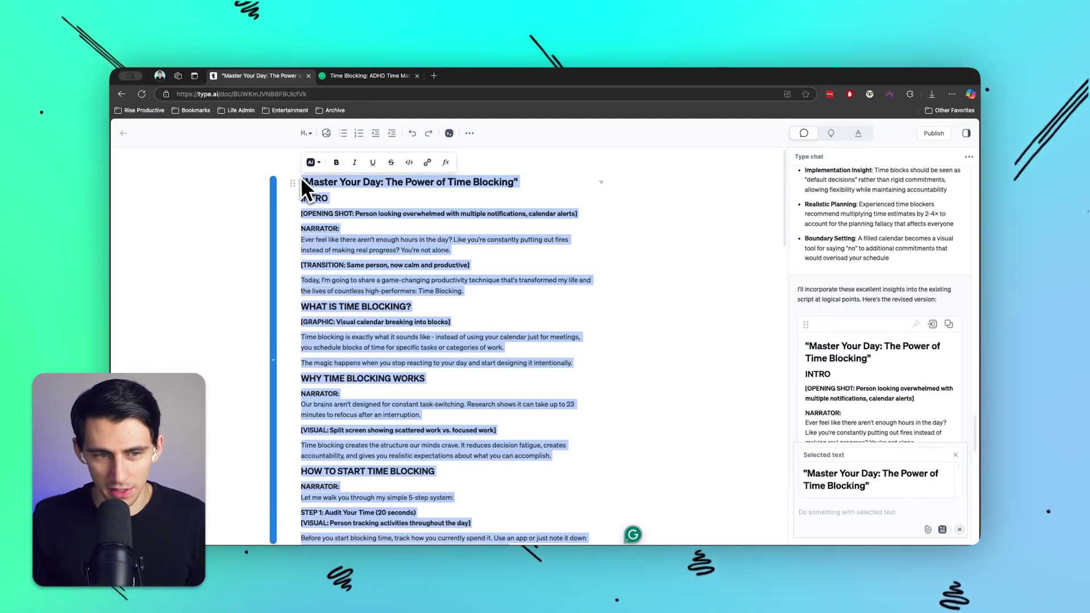
left_click(402, 255)
key("ctrl+a")
type("\\")
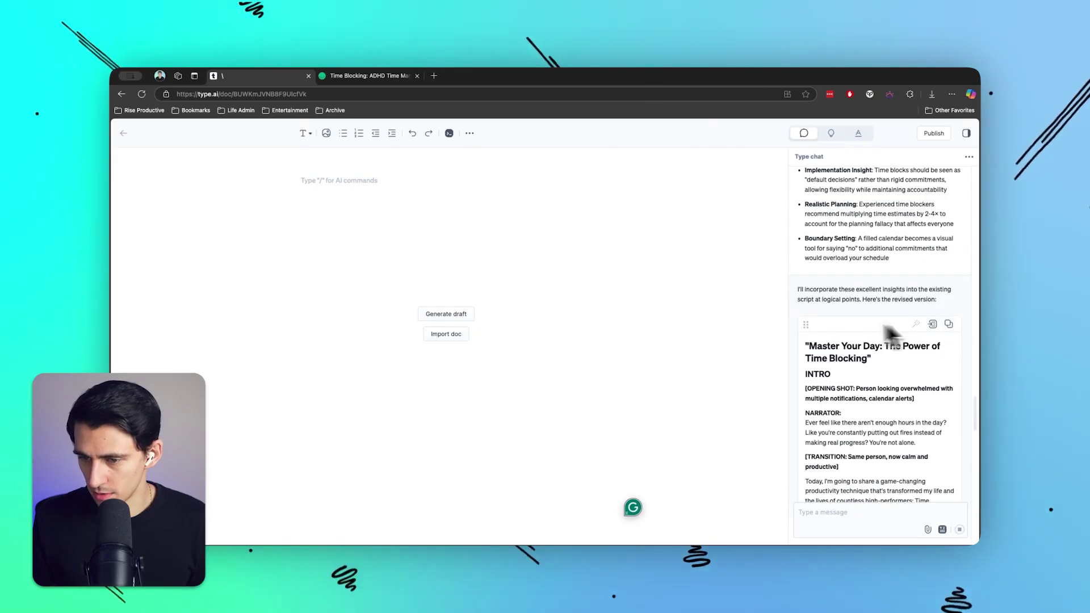
left_click_drag(806, 322, 560, 242)
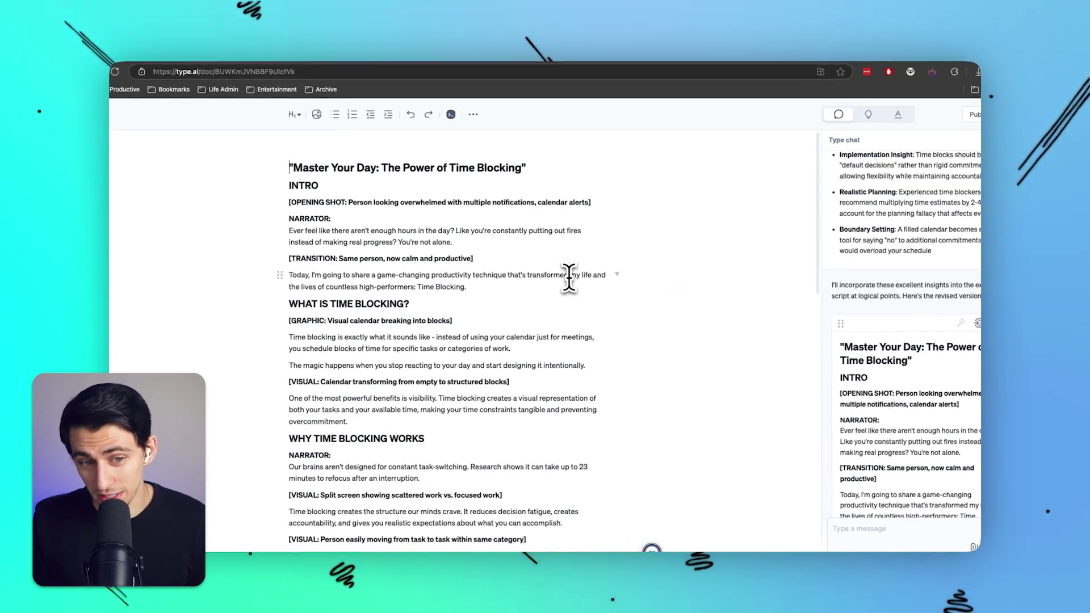
Step: Search the script for 'visibility' to confirm the new insights, then show content idea suggestions
scroll(569, 276, "down", 3)
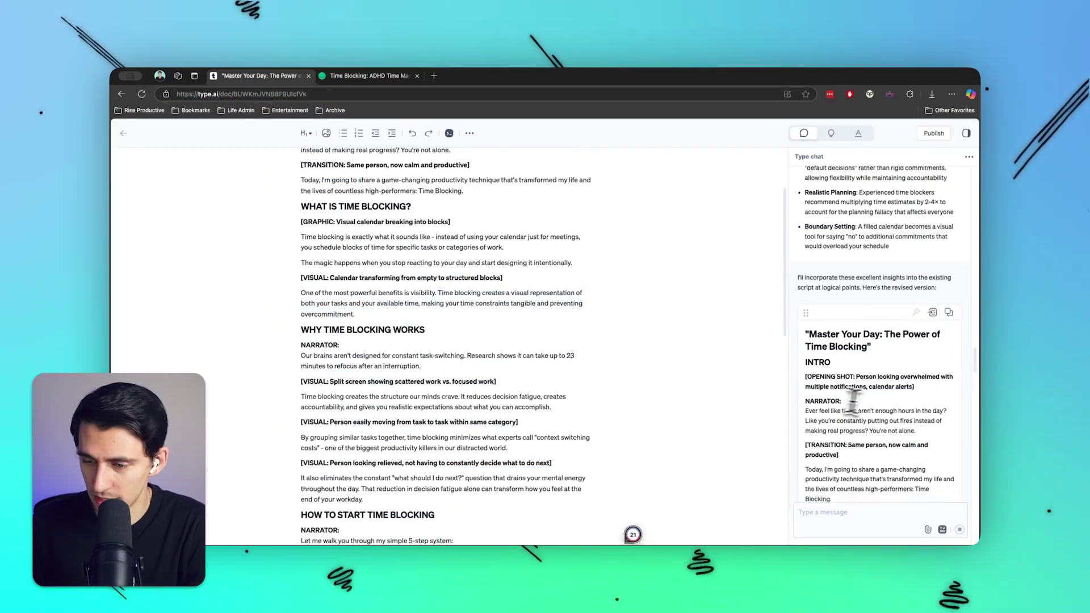
scroll(852, 403, "up", 5)
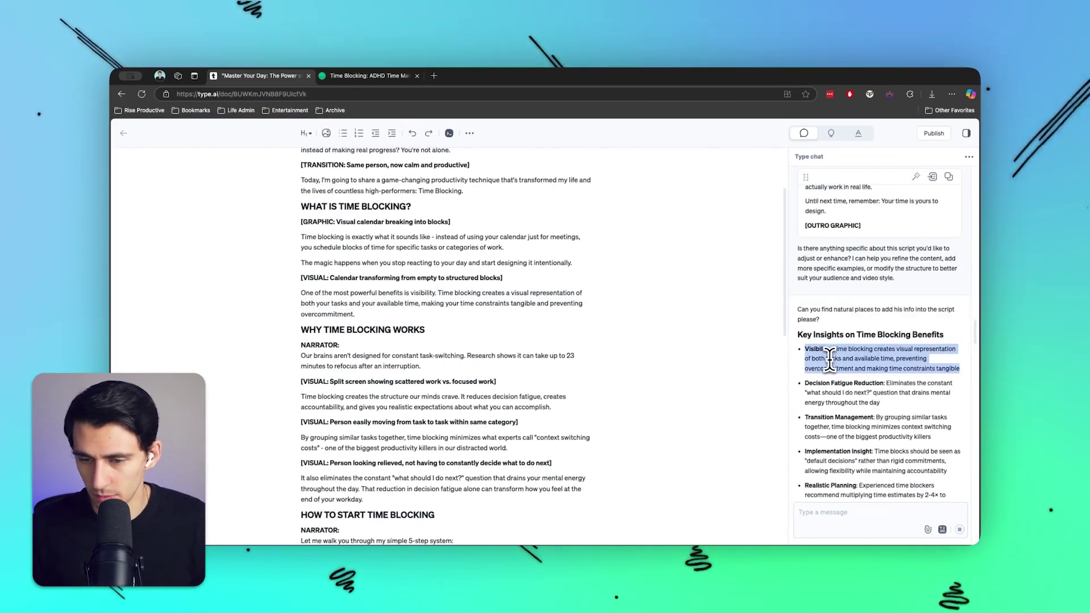
key("super+d")
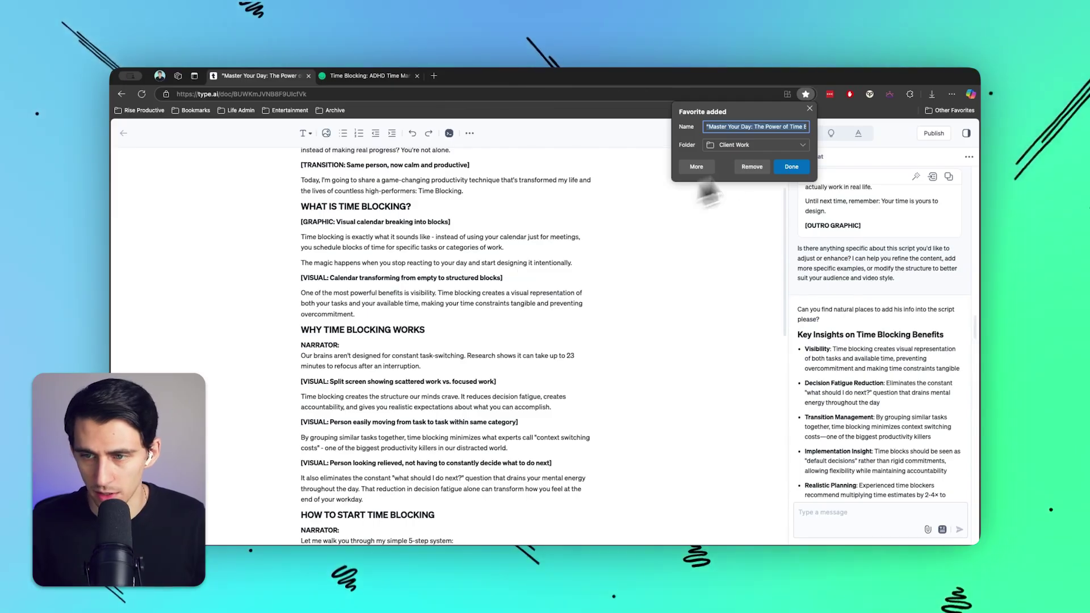
left_click(752, 167)
key("super+f")
type("visibility")
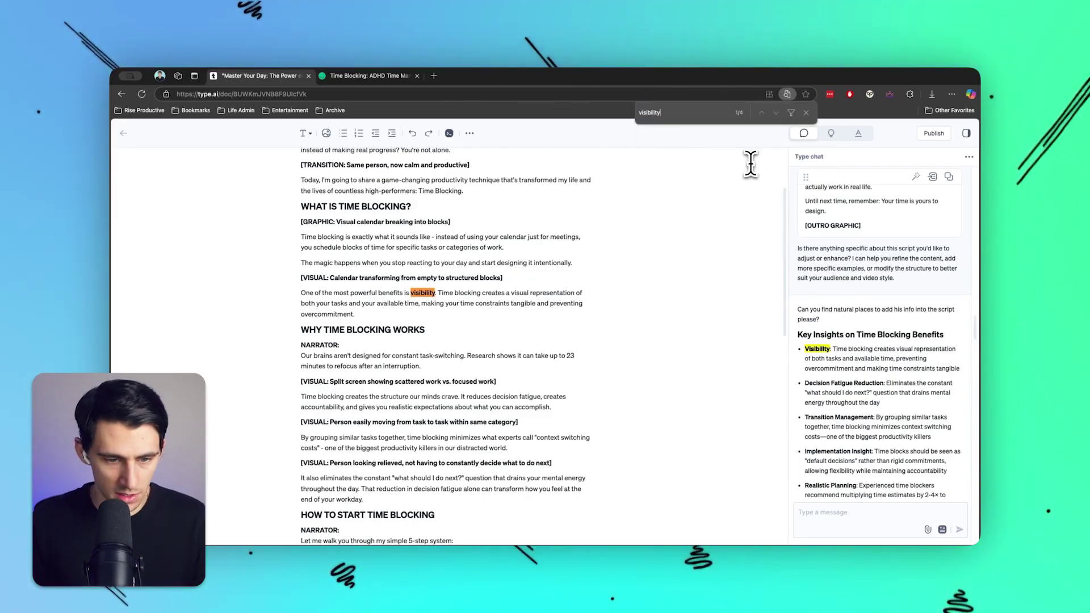
key("Escape")
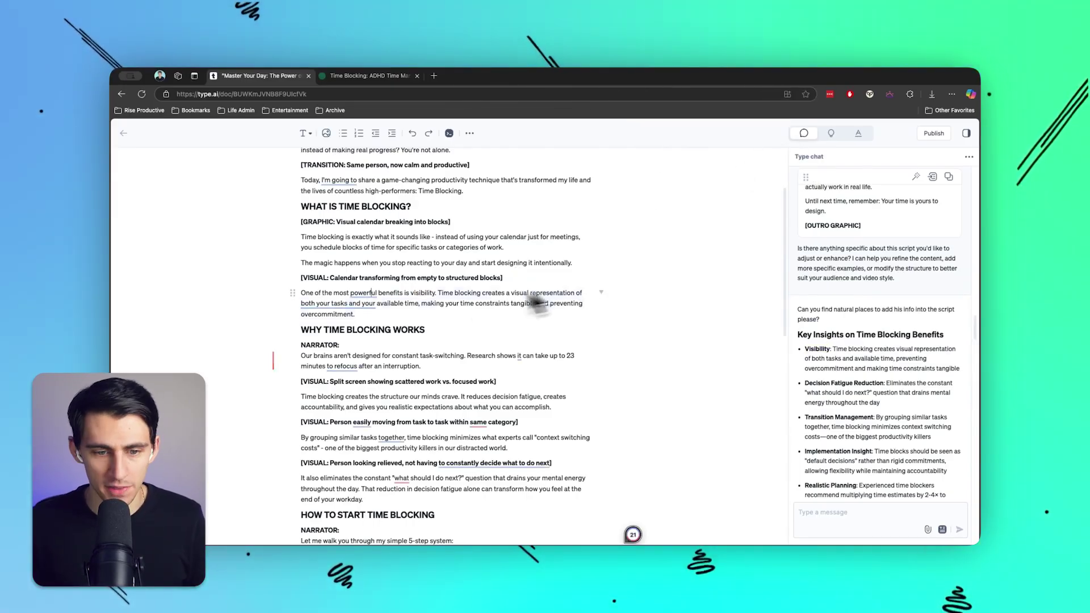
scroll(413, 222, "down", 10)
scroll(513, 355, "down", 1)
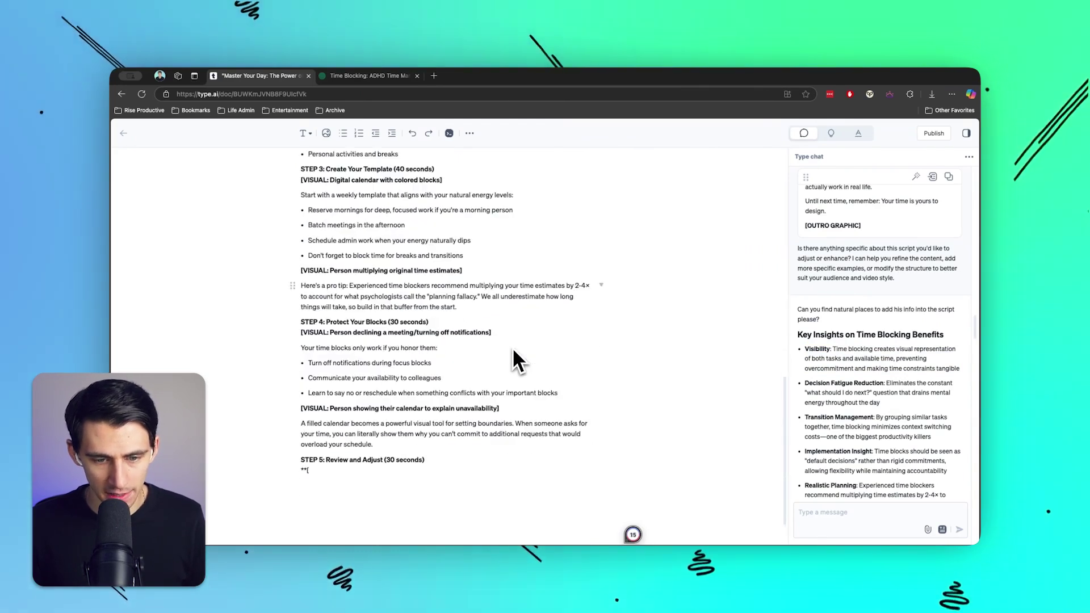
left_click(831, 134)
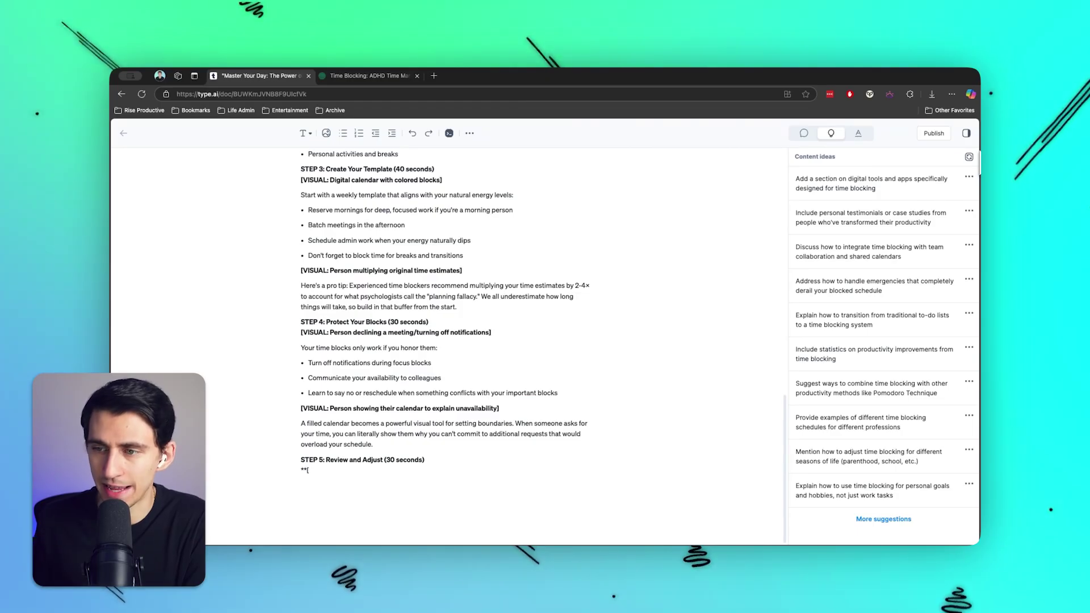
Step: Generate the 'Digital Tools for Time Blocking' idea with Write it for me and move it below Step 4
left_click(970, 176)
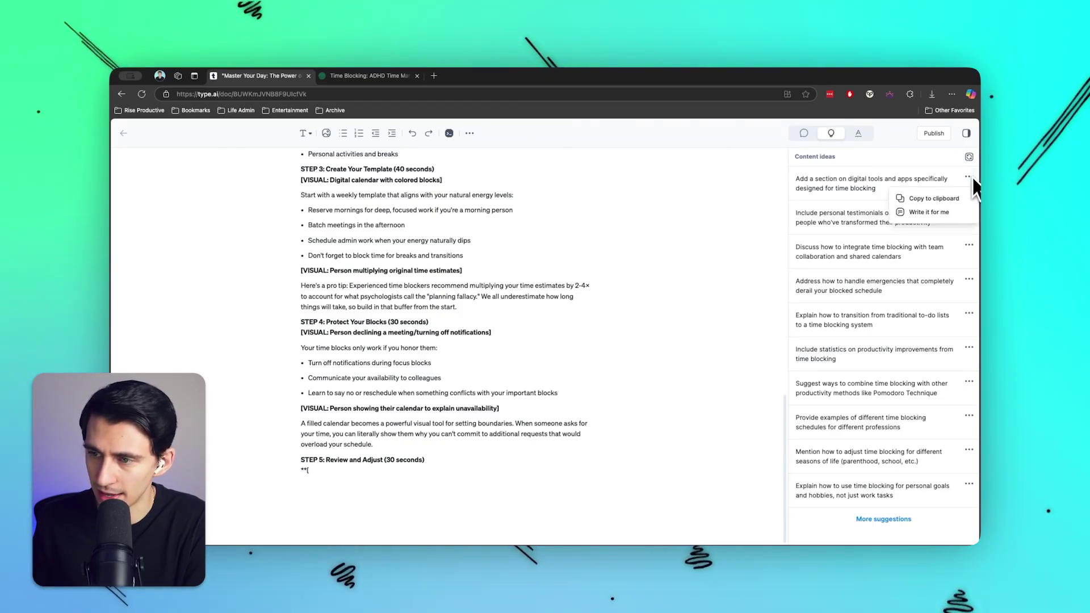
left_click(948, 210)
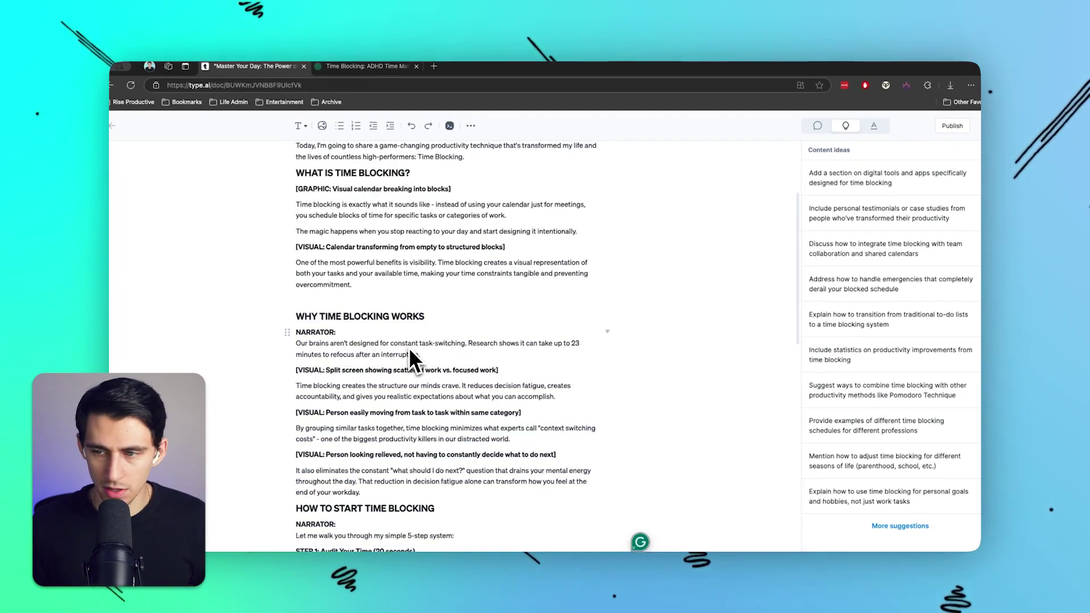
scroll(408, 351, "down", 6)
scroll(405, 351, "down", 4)
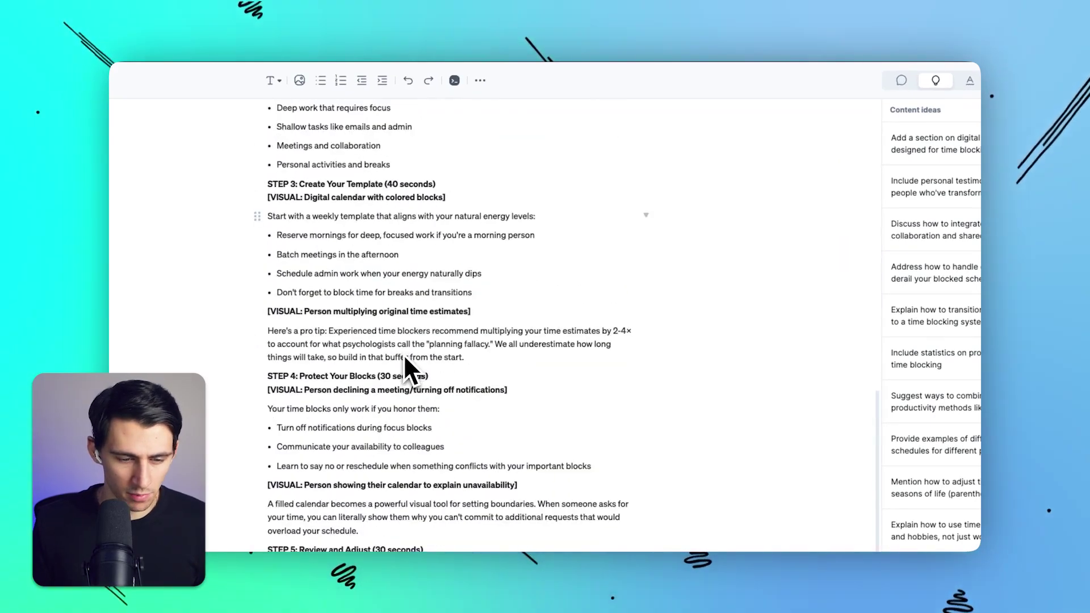
scroll(404, 357, "up", 15)
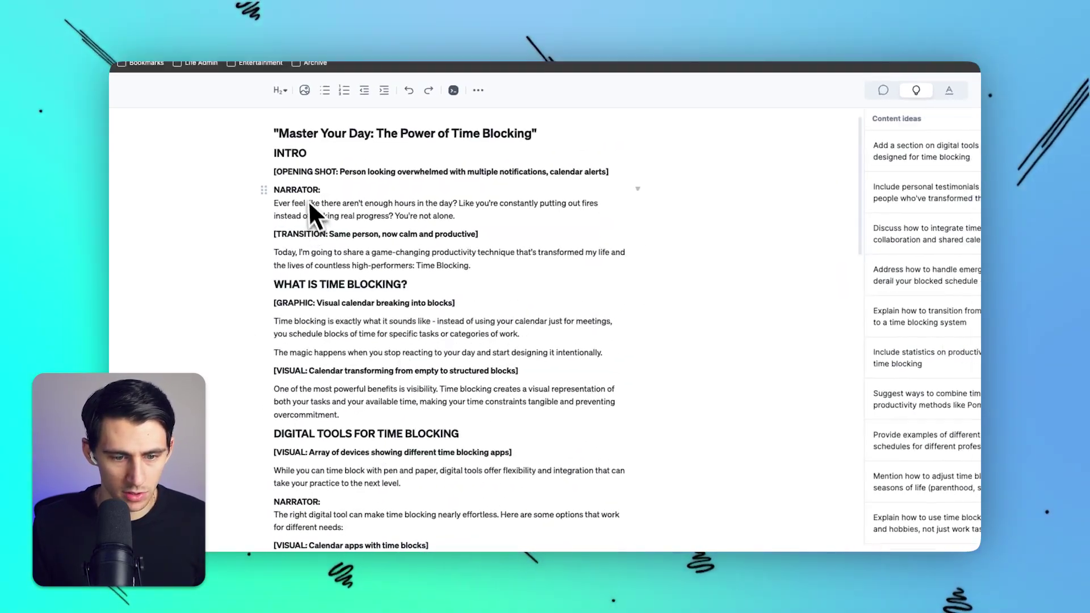
scroll(310, 203, "down", 3)
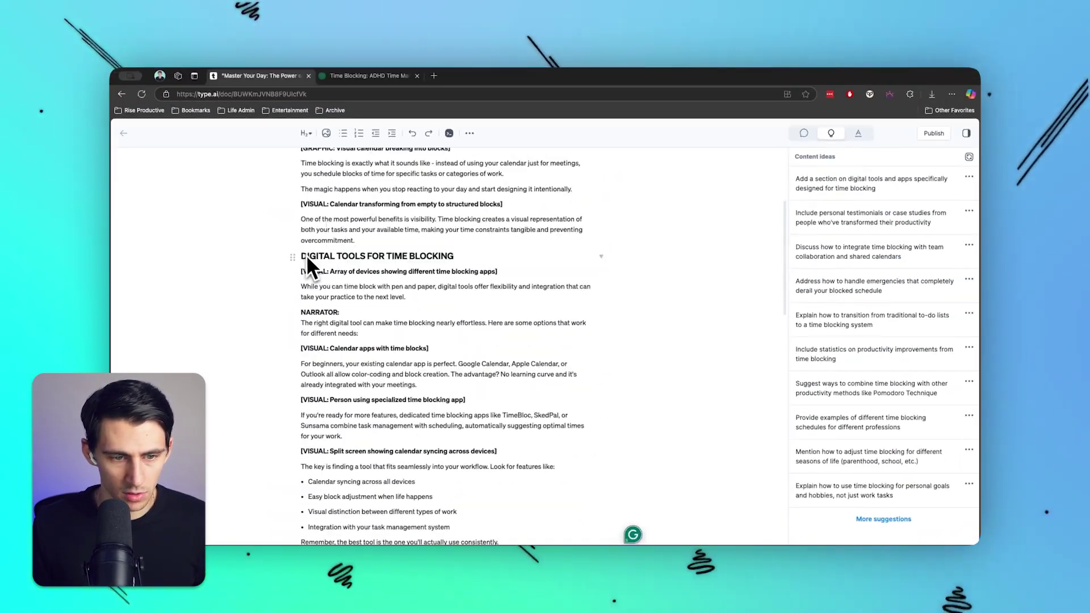
left_click_drag(293, 257, 316, 236)
left_click_drag(292, 304, 407, 317)
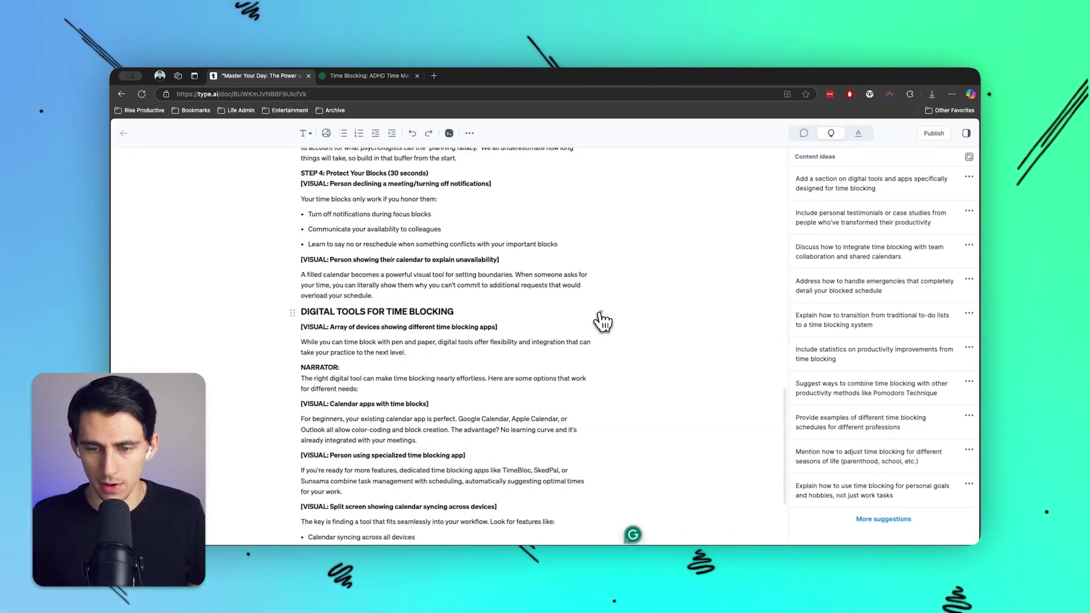
left_click(599, 312)
left_click(602, 314)
left_click(601, 312)
mouse_move(616, 356)
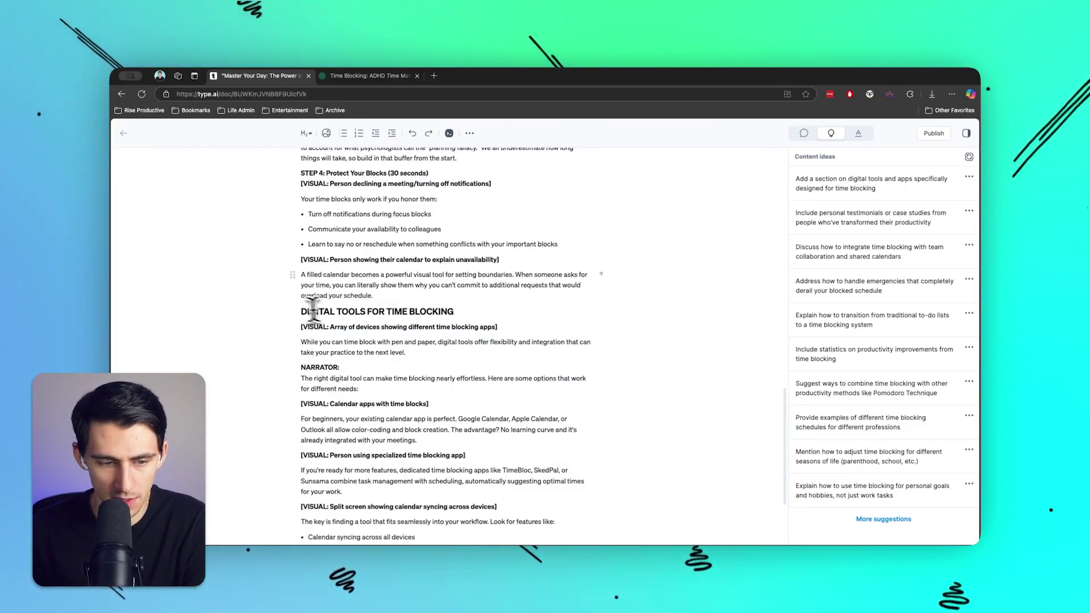
left_click(479, 327)
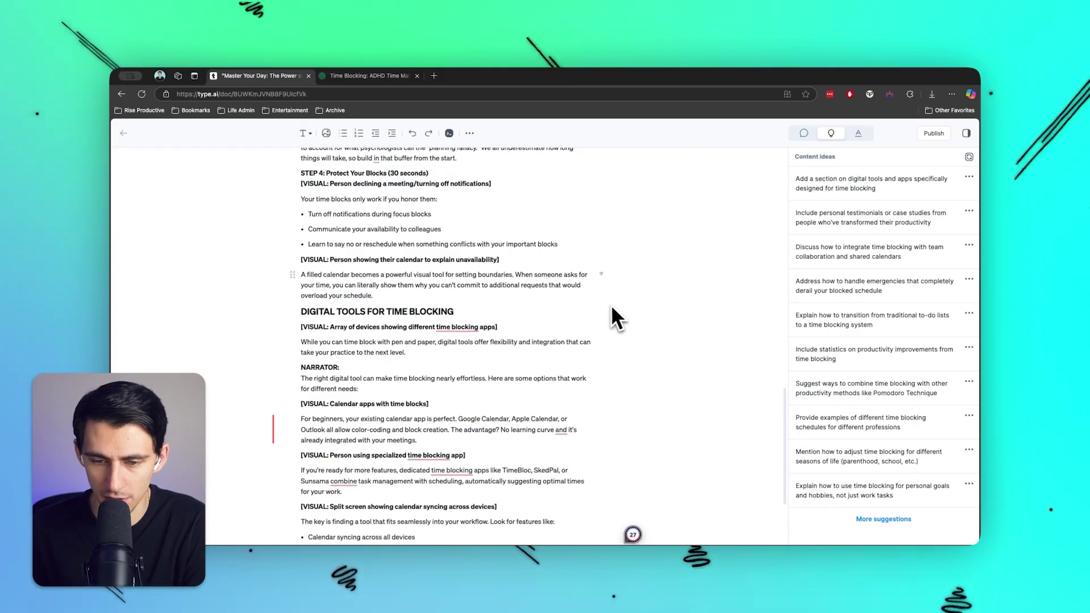
left_click(601, 311)
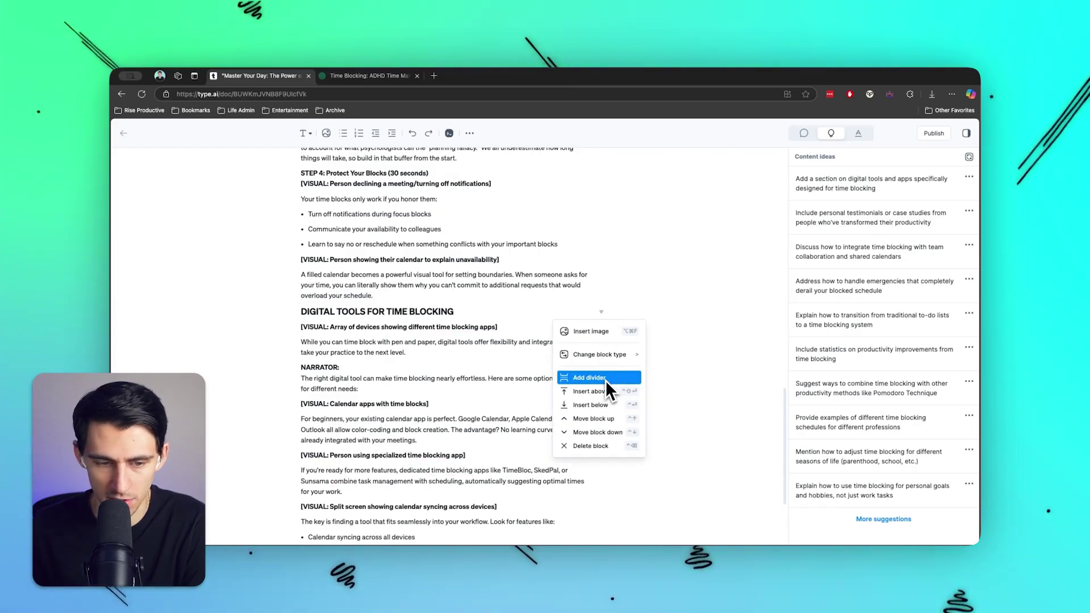
left_click(590, 377)
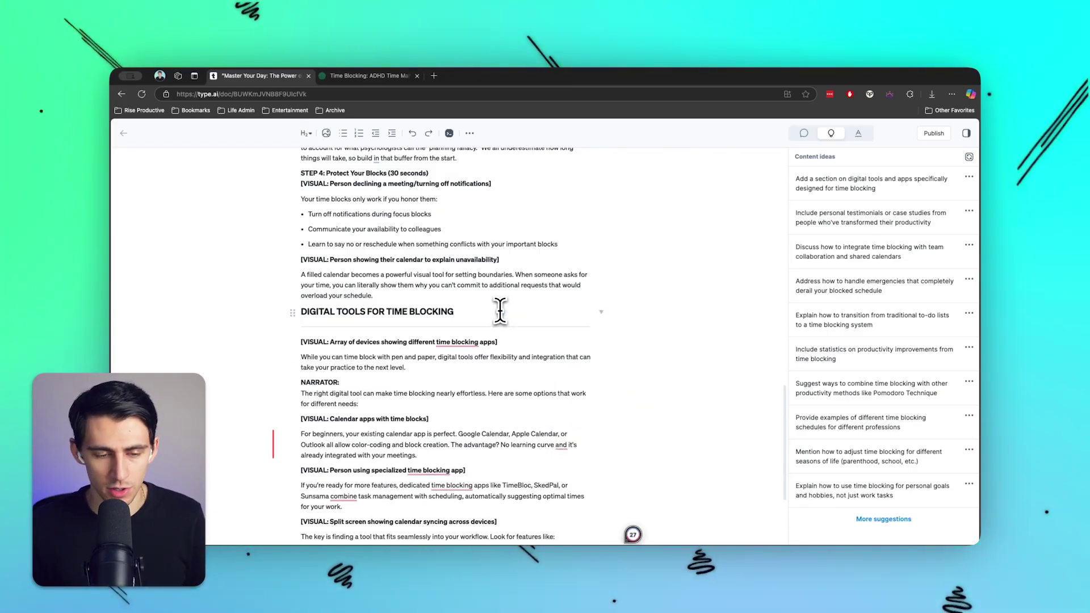
key("ctrl+z")
left_click(857, 134)
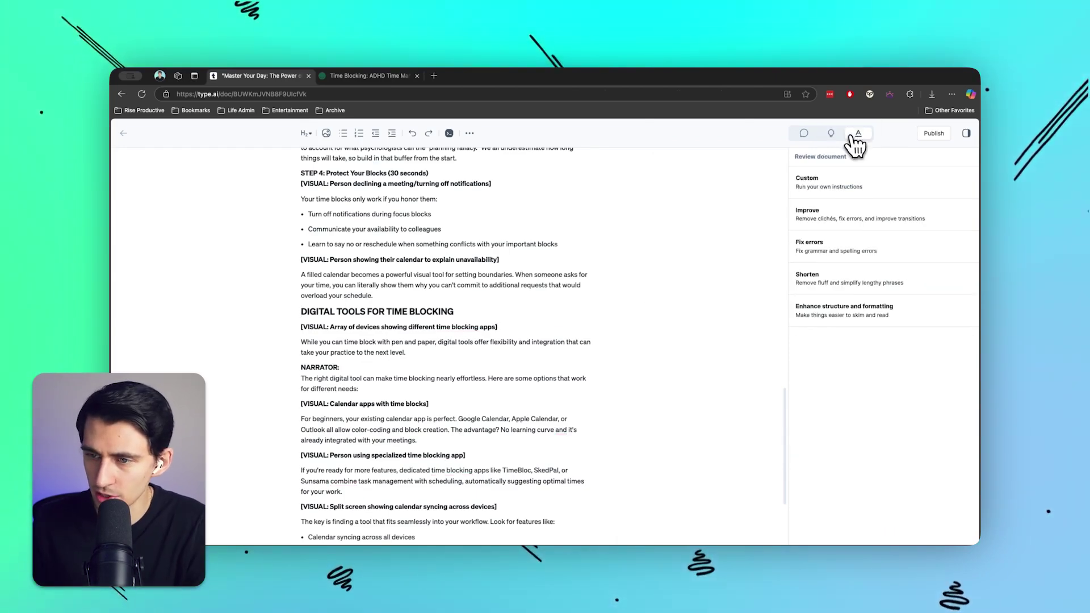
left_click(831, 137)
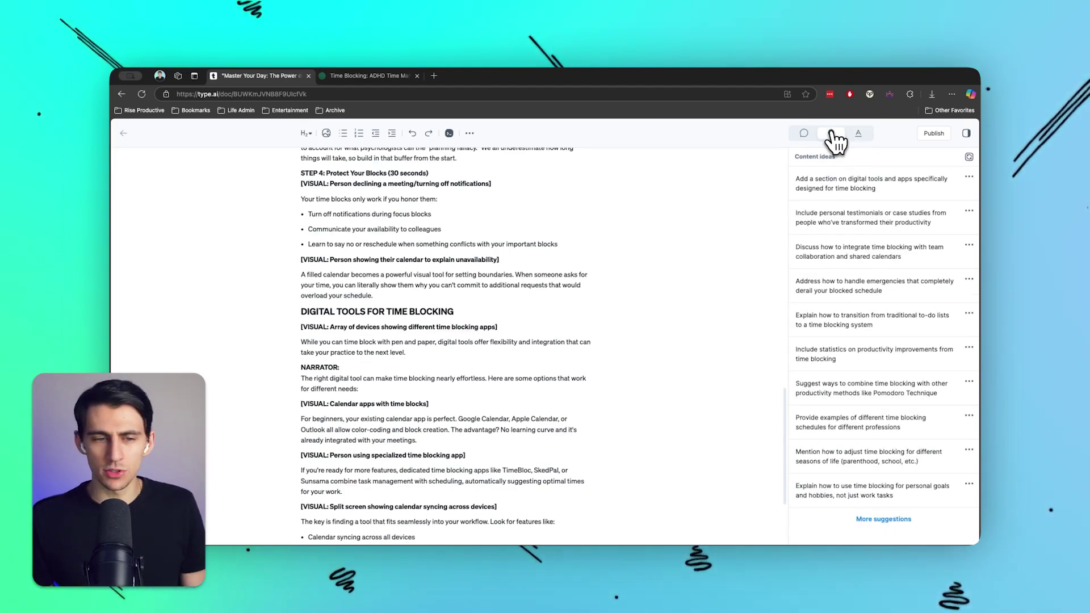
Step: Have the AI write the emergencies content idea as the Step 5 section
scroll(588, 266, "up", 10)
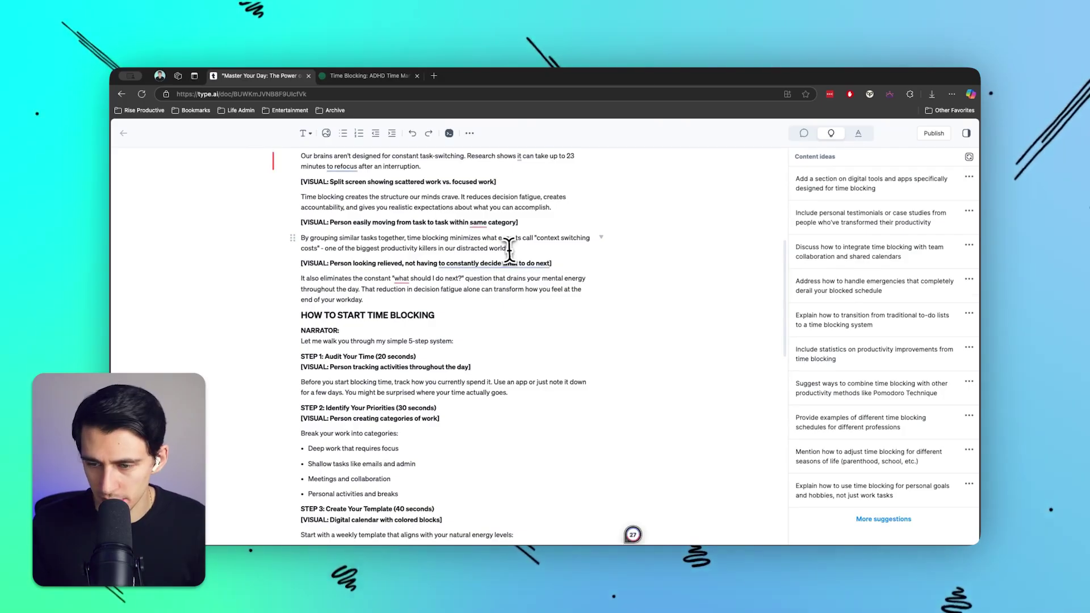
scroll(509, 248, "up", 5)
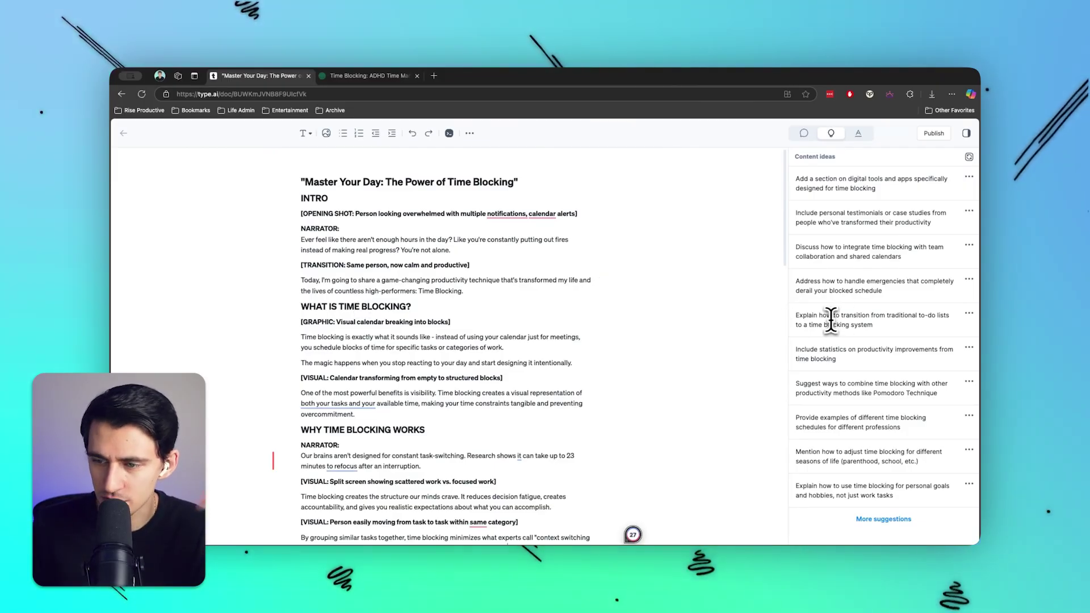
scroll(645, 346, "down", 1)
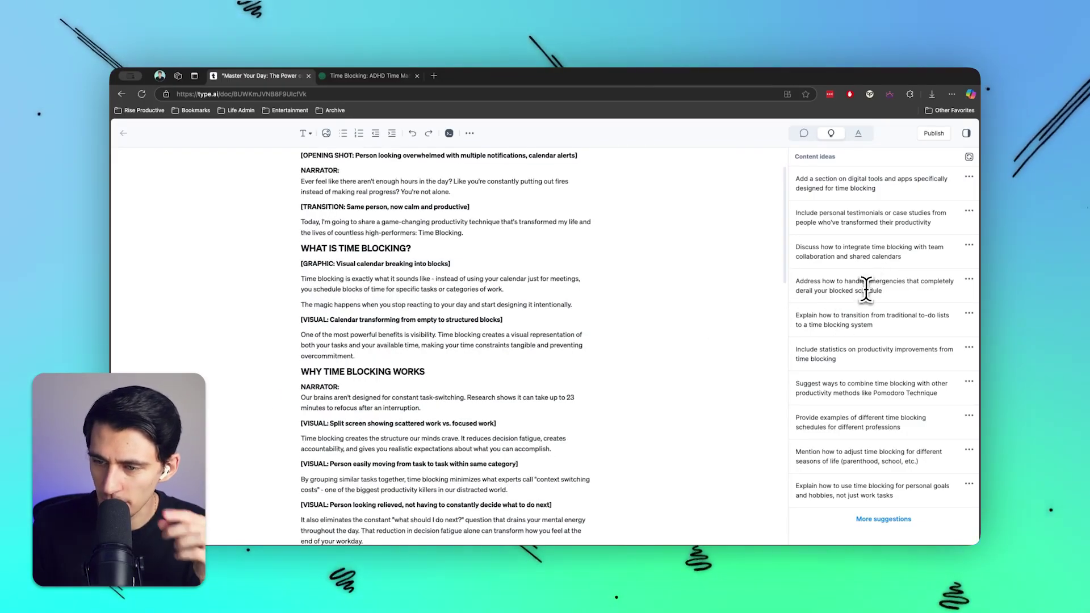
scroll(640, 355, "down", 8)
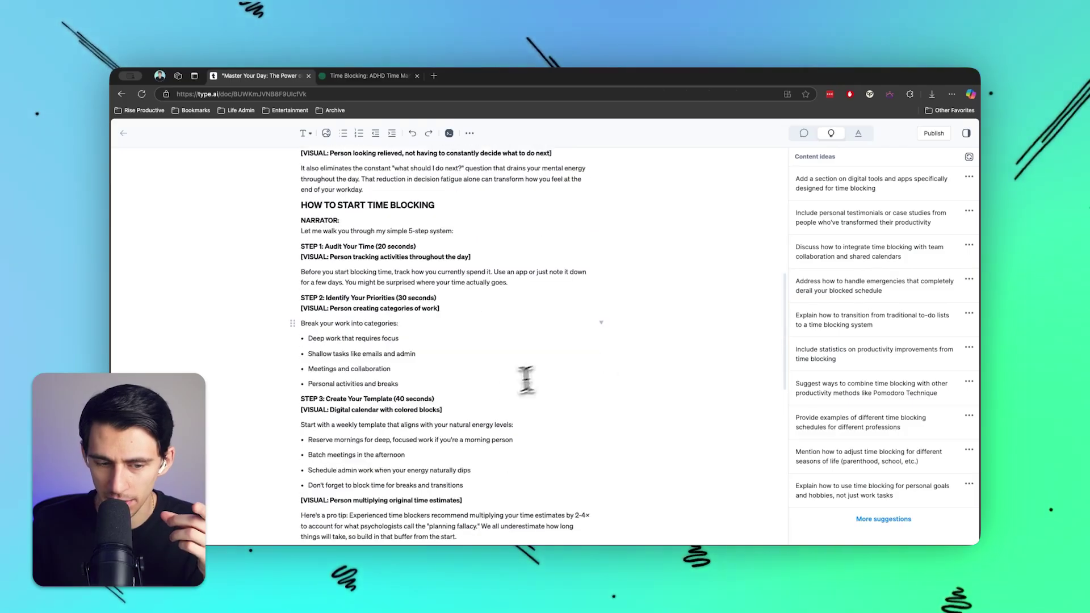
scroll(463, 322, "down", 6)
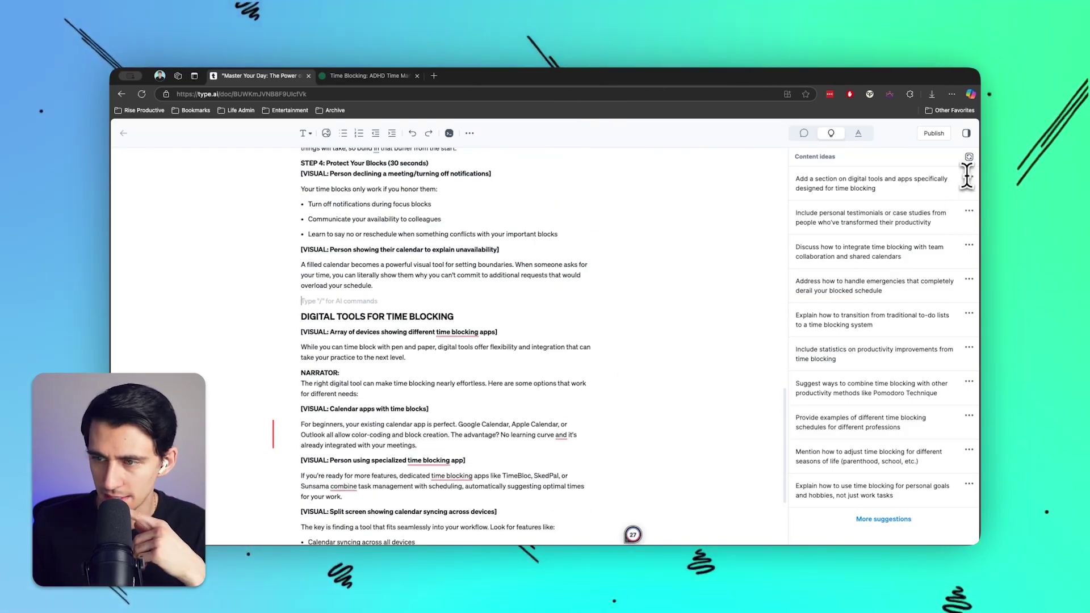
scroll(960, 249, "down", 1)
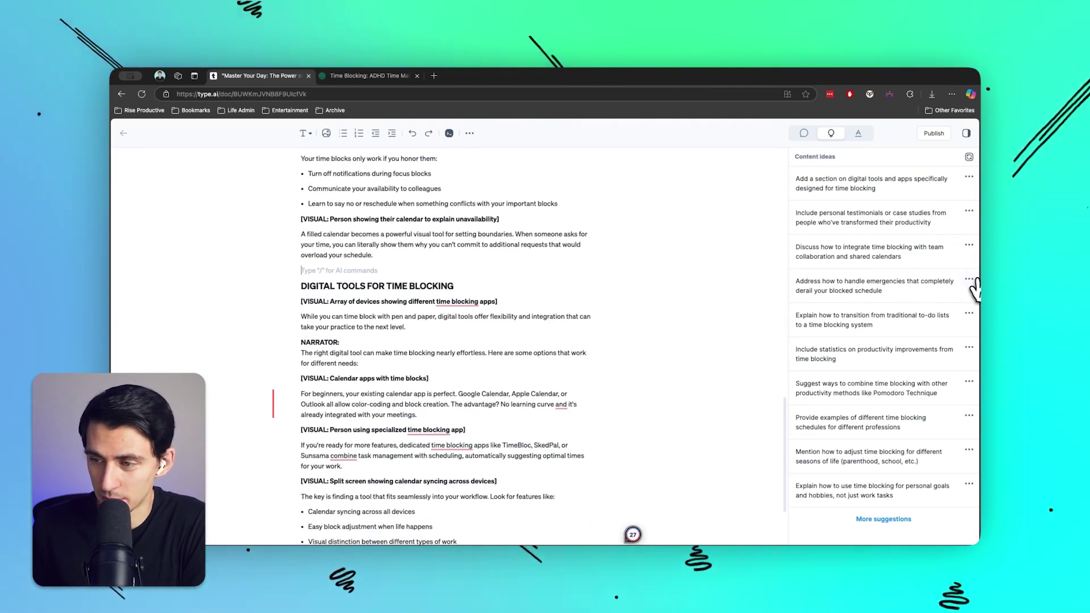
left_click(971, 280)
left_click(927, 314)
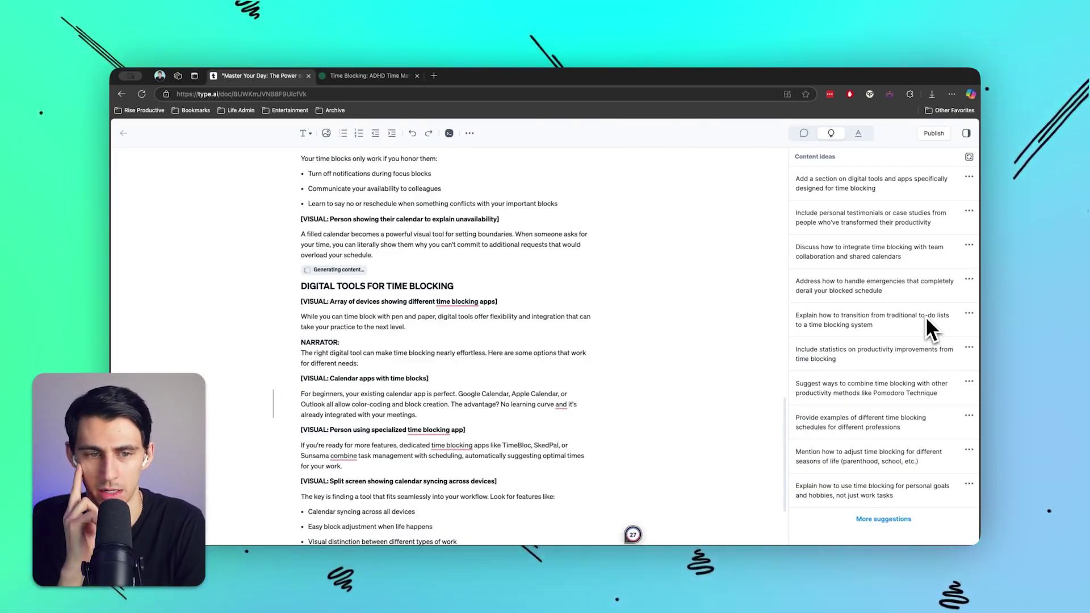
Step: Review the inserted section, then bring up the AI command list over the script
scroll(563, 262, "up", 2)
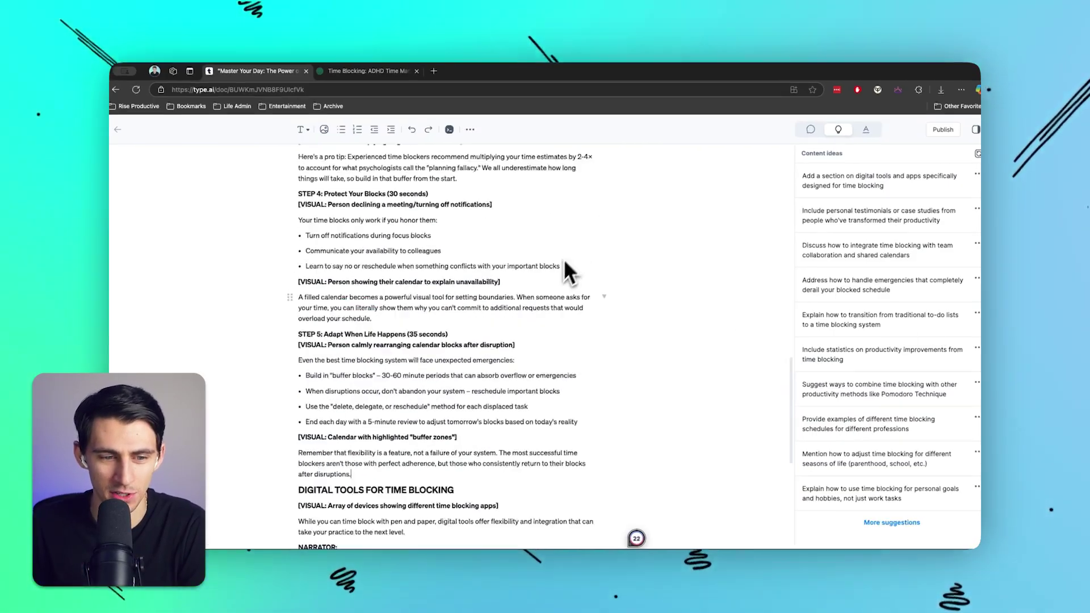
scroll(368, 295, "down", 4)
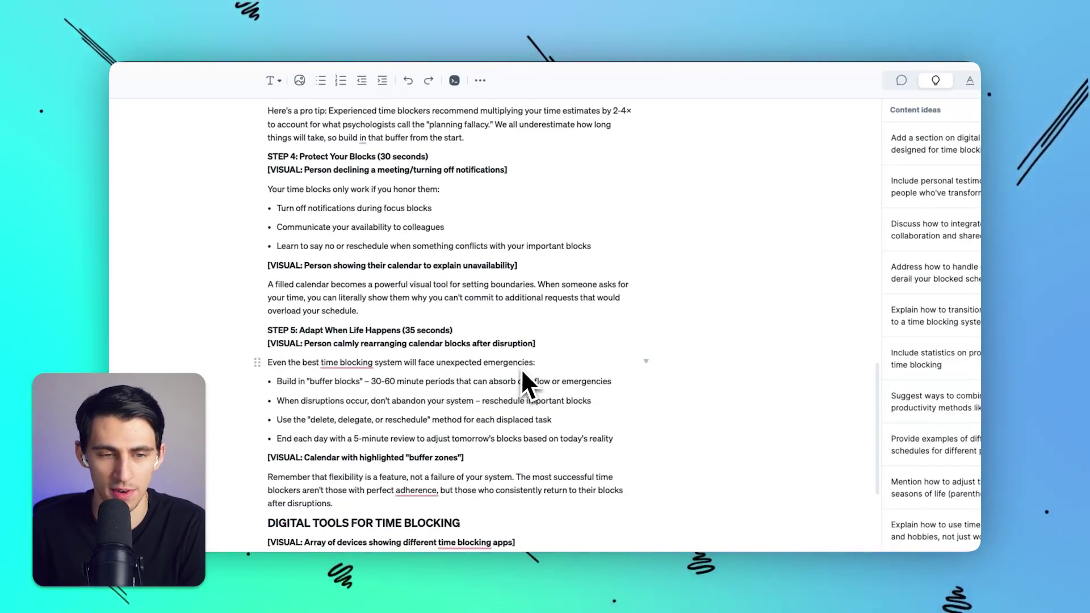
scroll(519, 369, "up", 7)
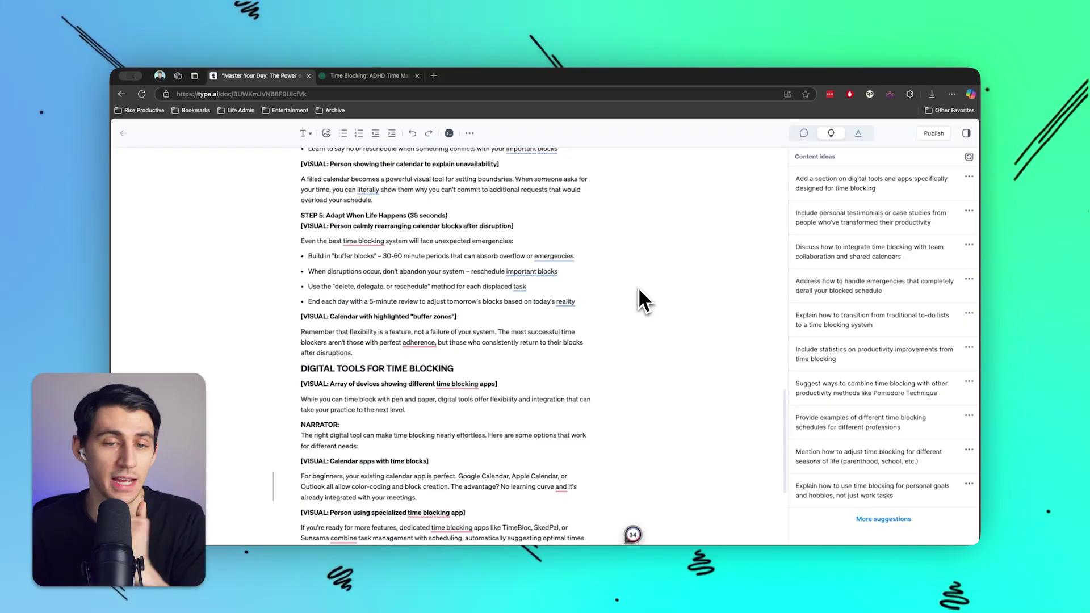
left_click(448, 135)
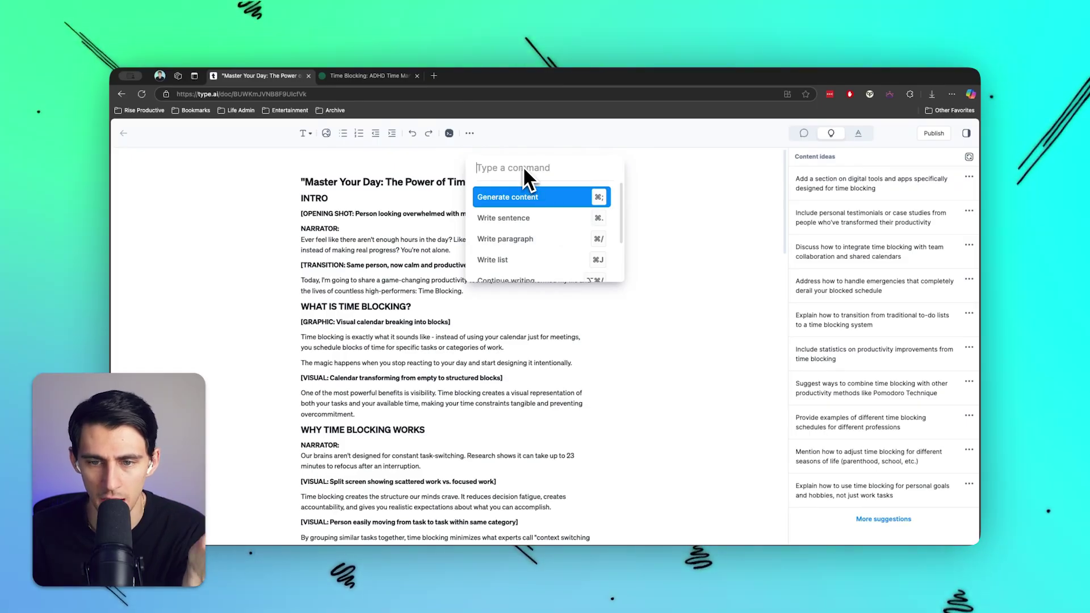
Step: Dismiss the command list and start an AI prompt with / at the end of the document
key("Escape")
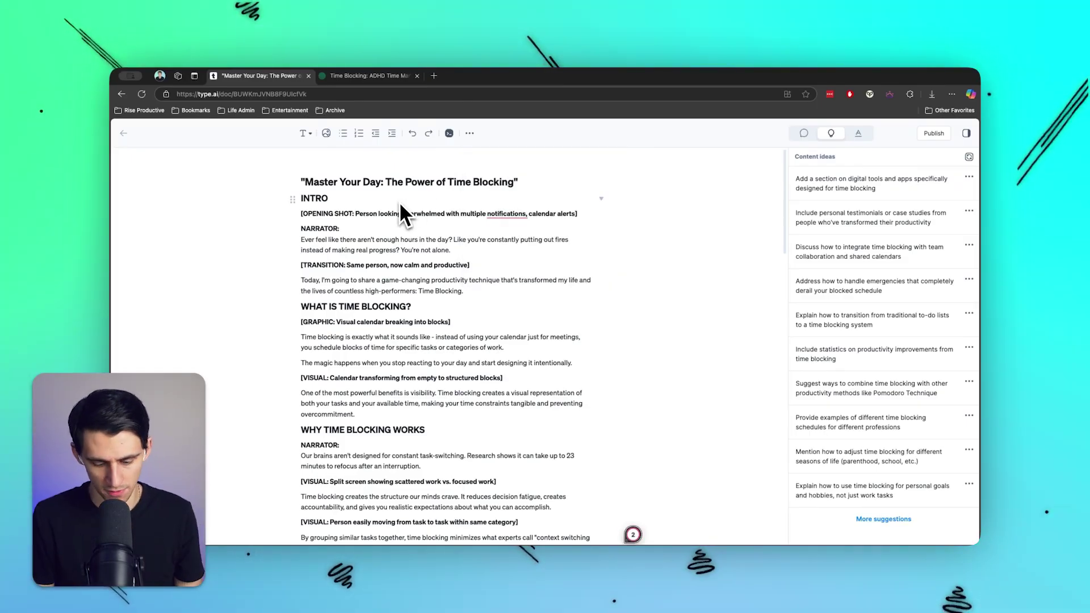
key("super+k")
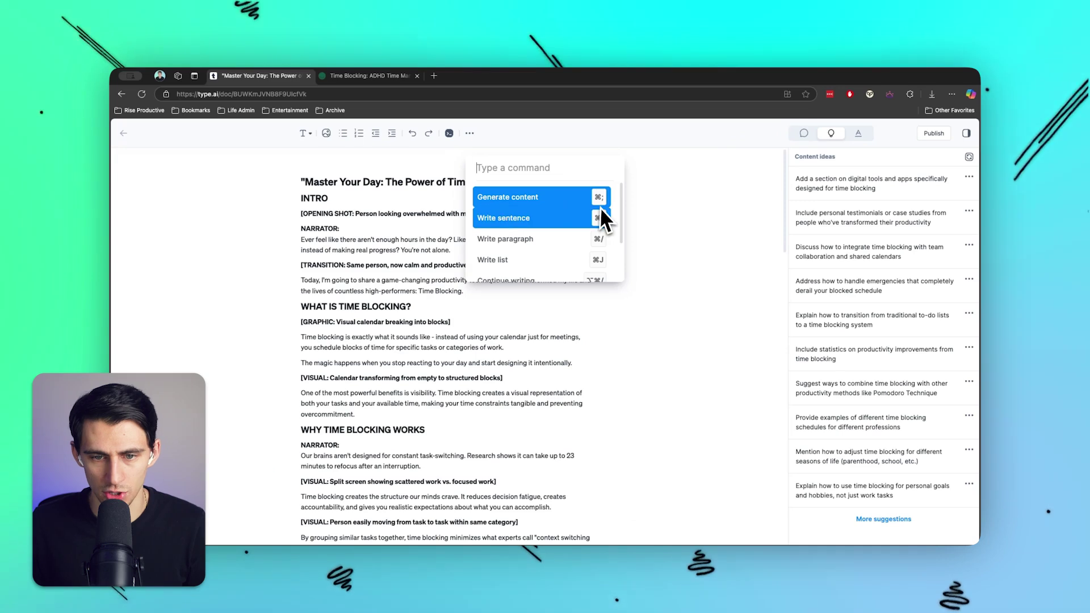
key("Escape")
key("super+Down")
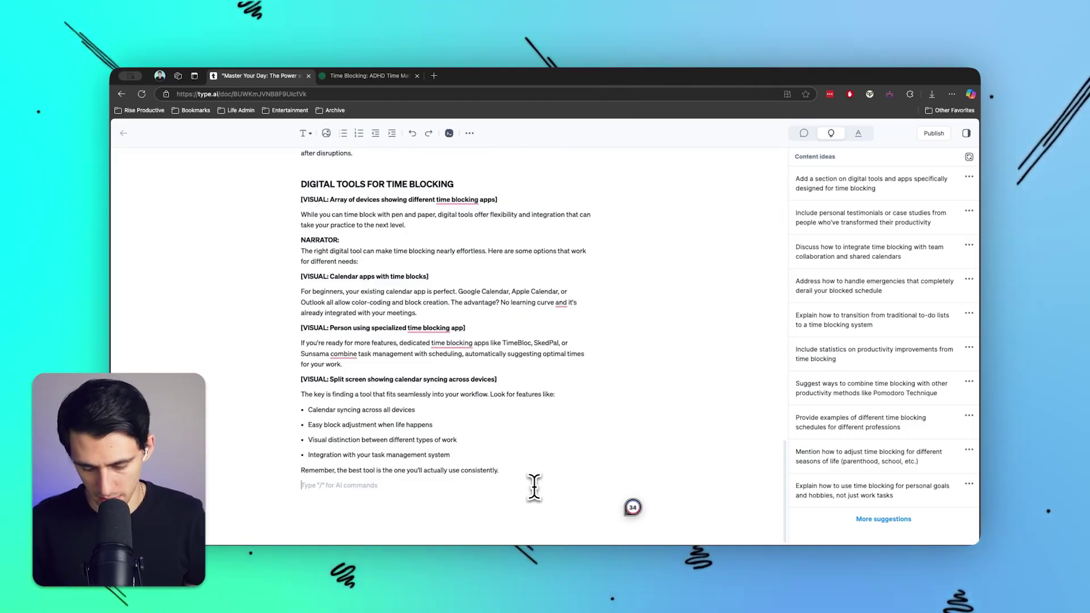
key("/")
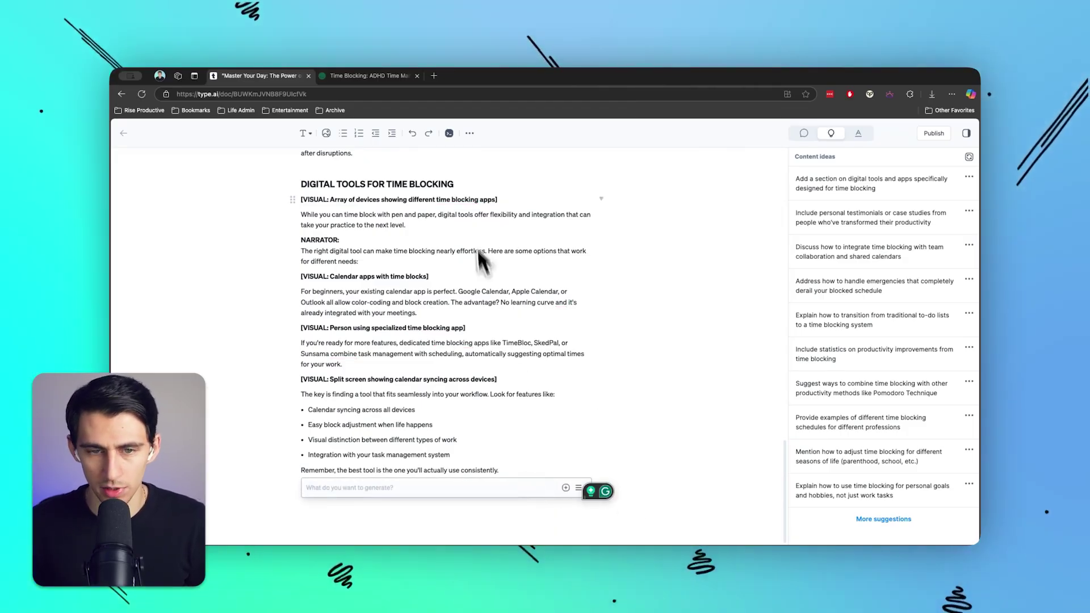
Step: Open the AI writing commands list and begin adding a custom prompt
left_click(449, 133)
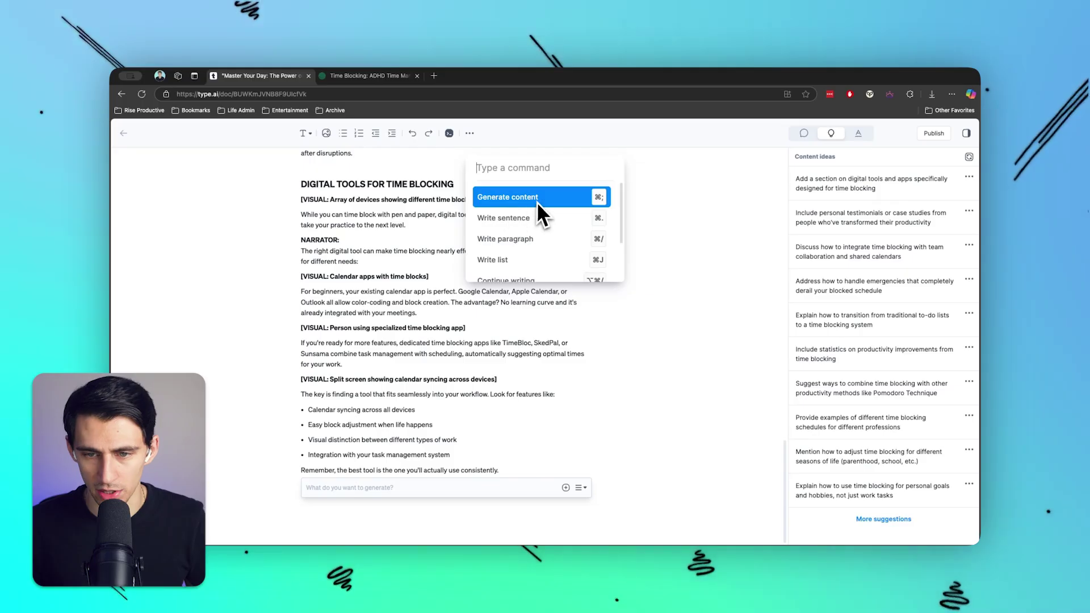
scroll(574, 236, "down", 1)
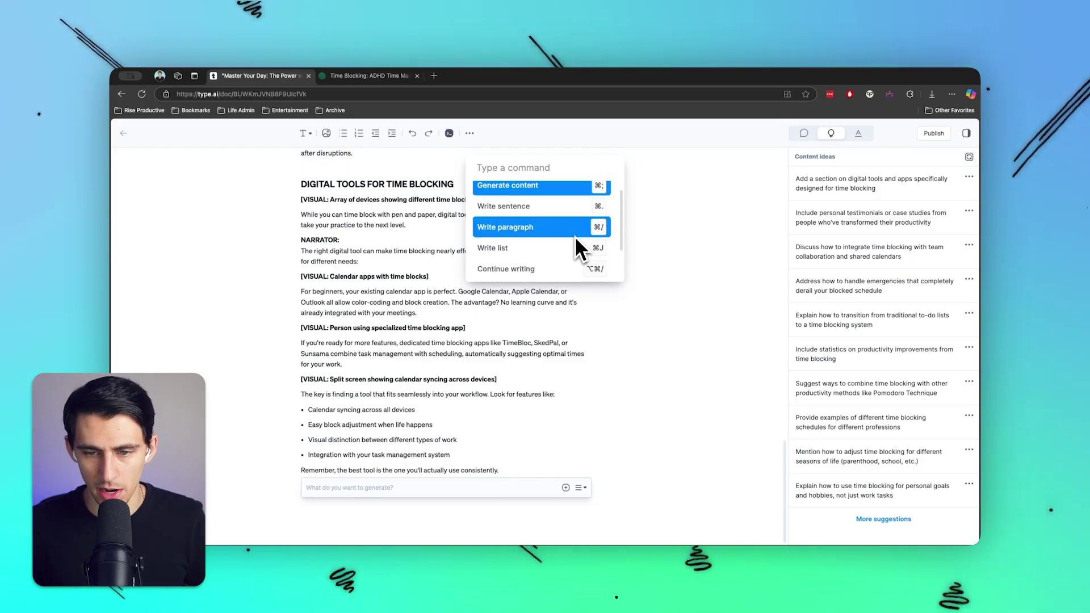
scroll(577, 233, "down", 4)
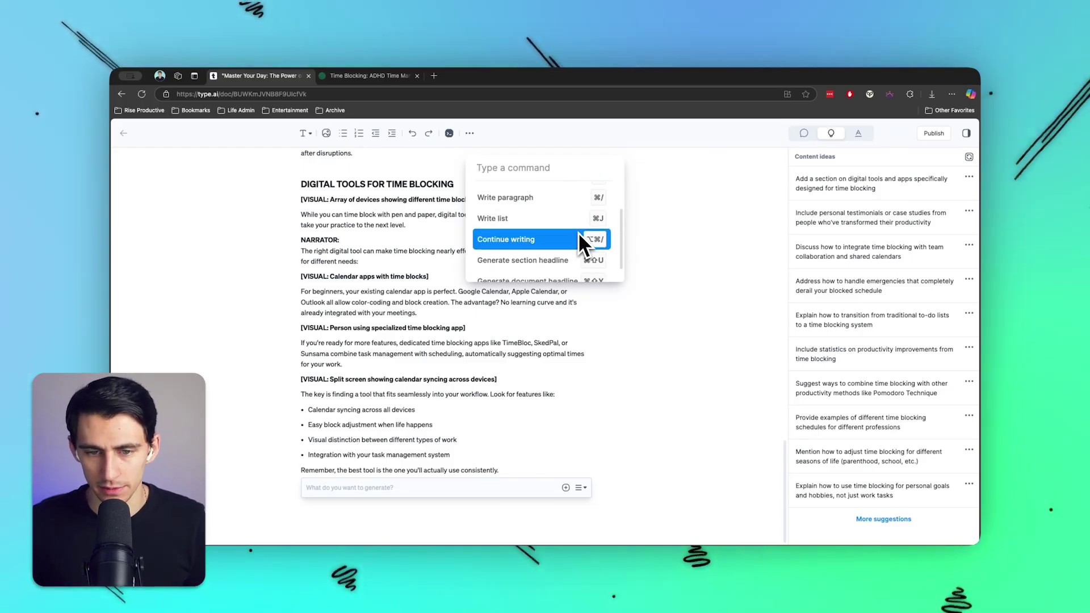
left_click(578, 232)
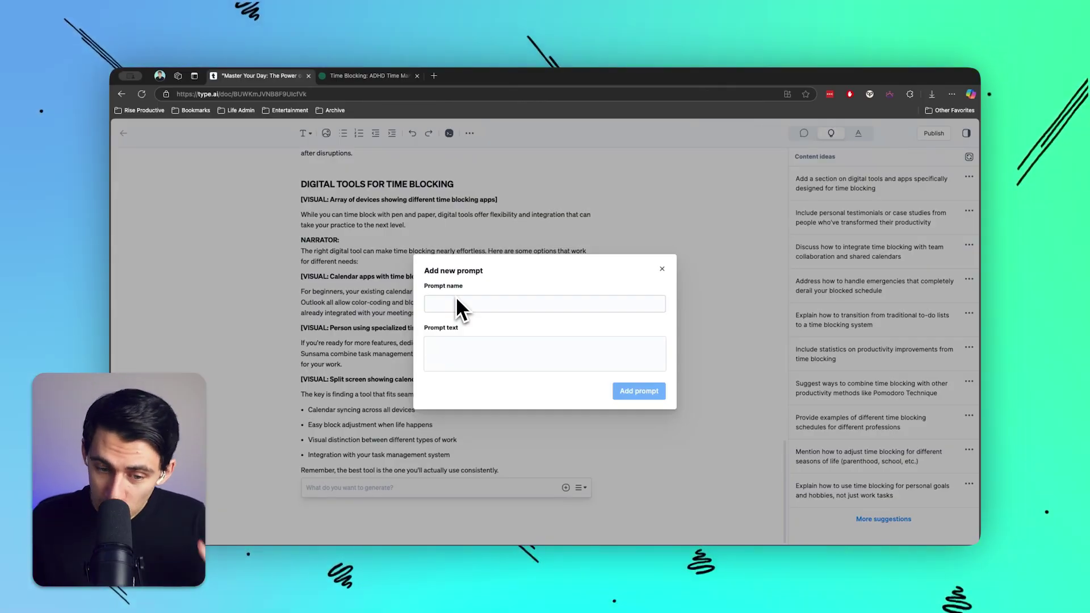
Step: Save a prompt named 'Expand on this section' with text 'Expand on this section of the text!'
left_click(462, 347)
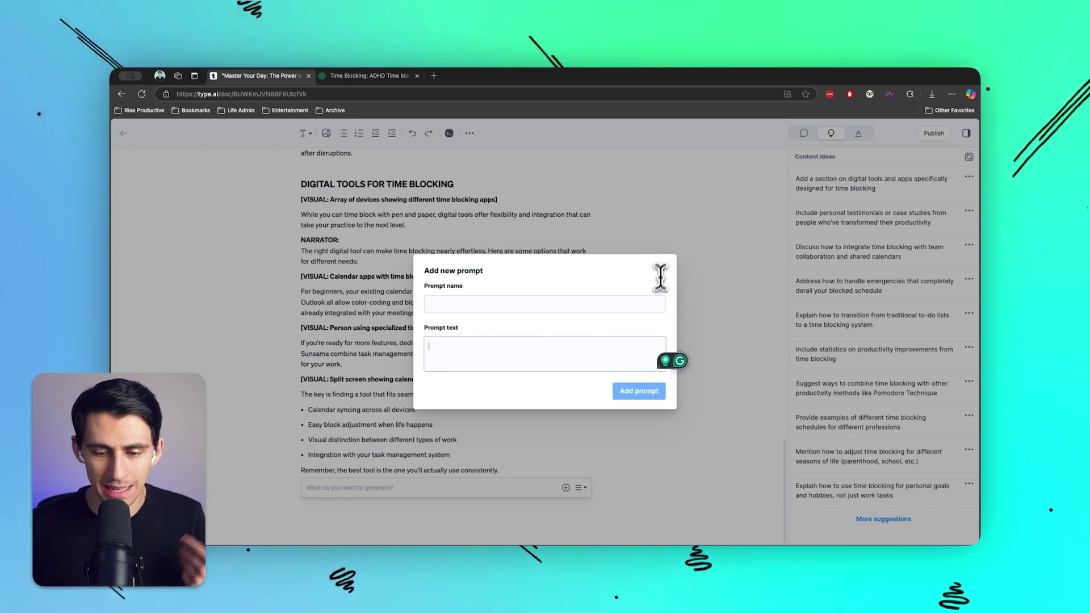
left_click(661, 269)
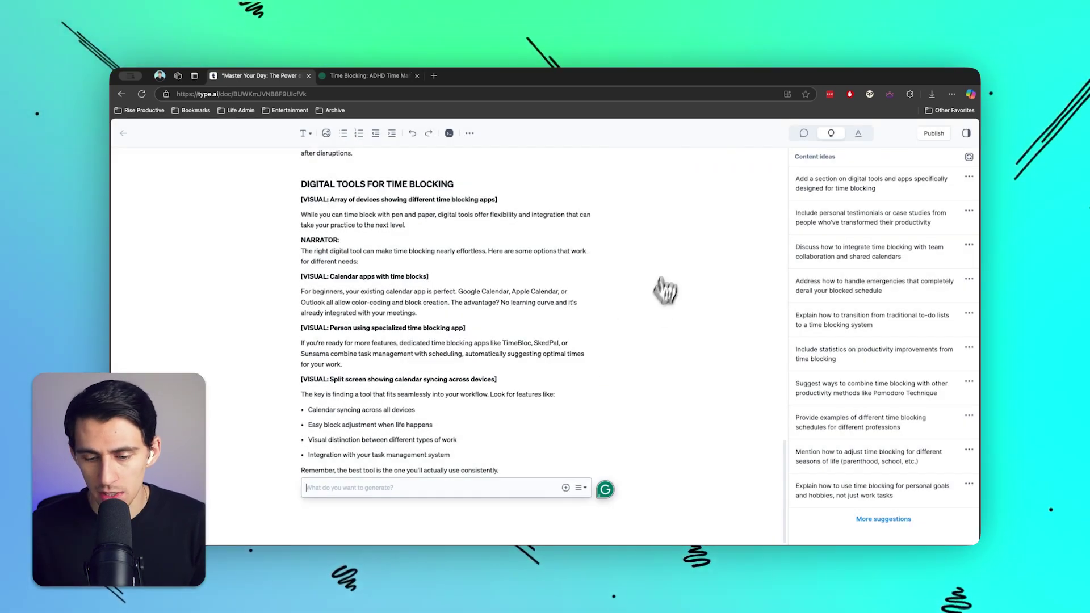
left_click(579, 489)
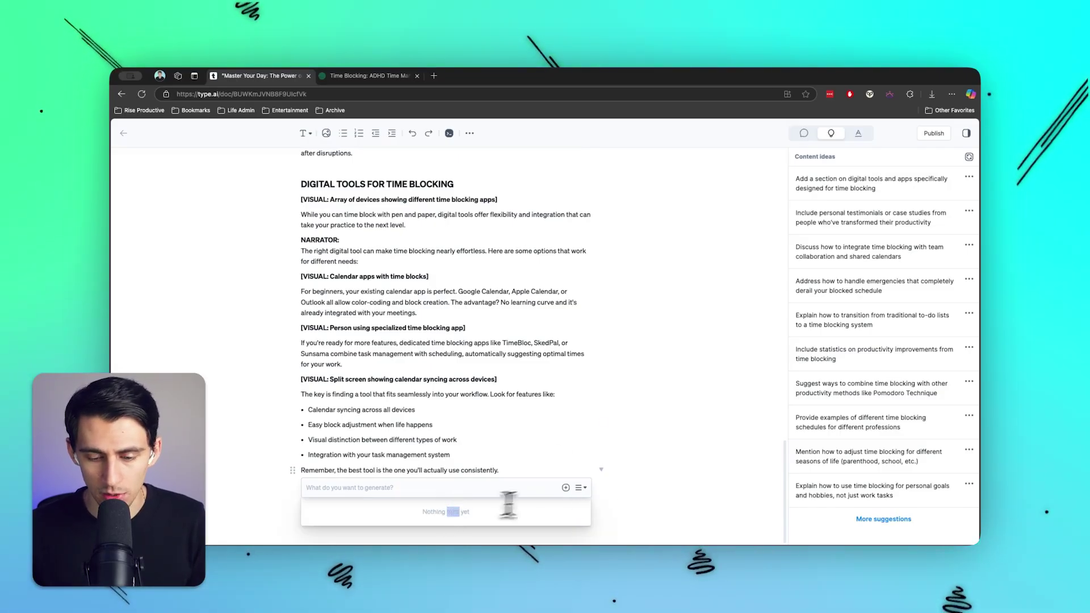
left_click(566, 487)
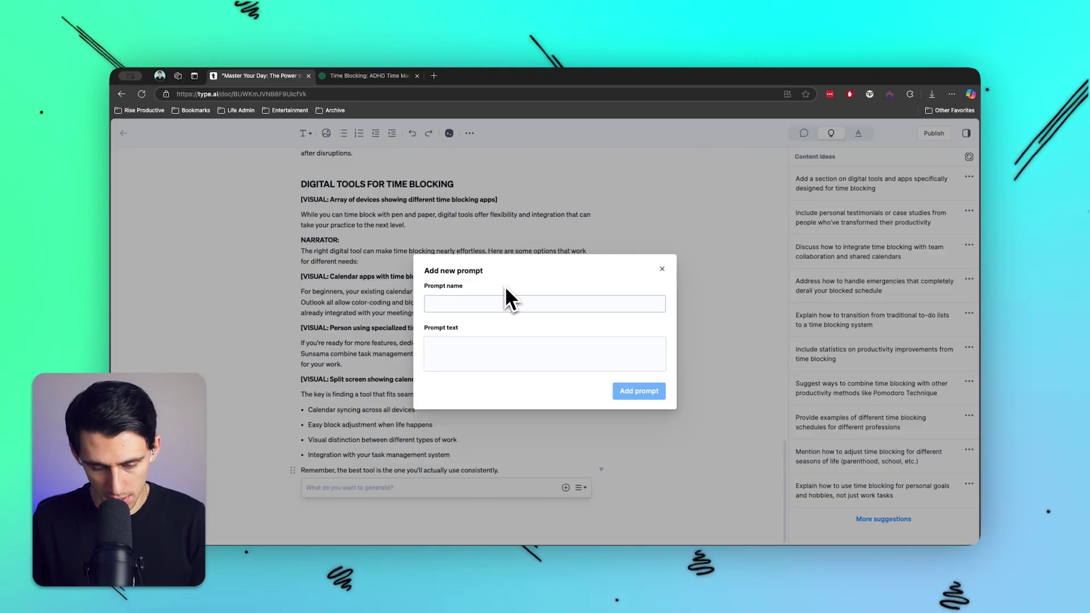
type("Expand on this section")
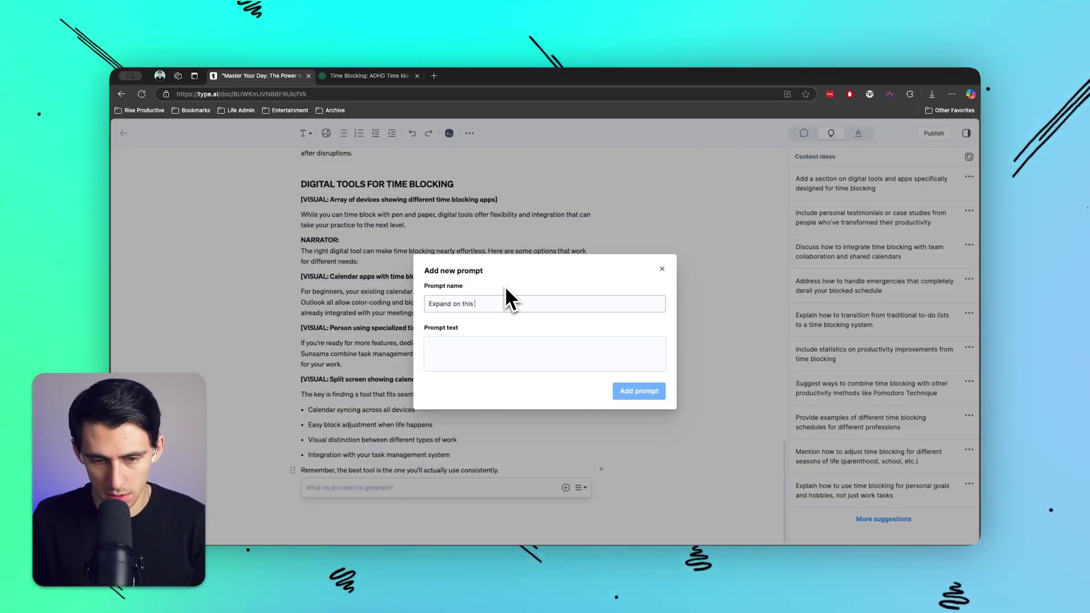
key("Tab")
type("Expand on this ")
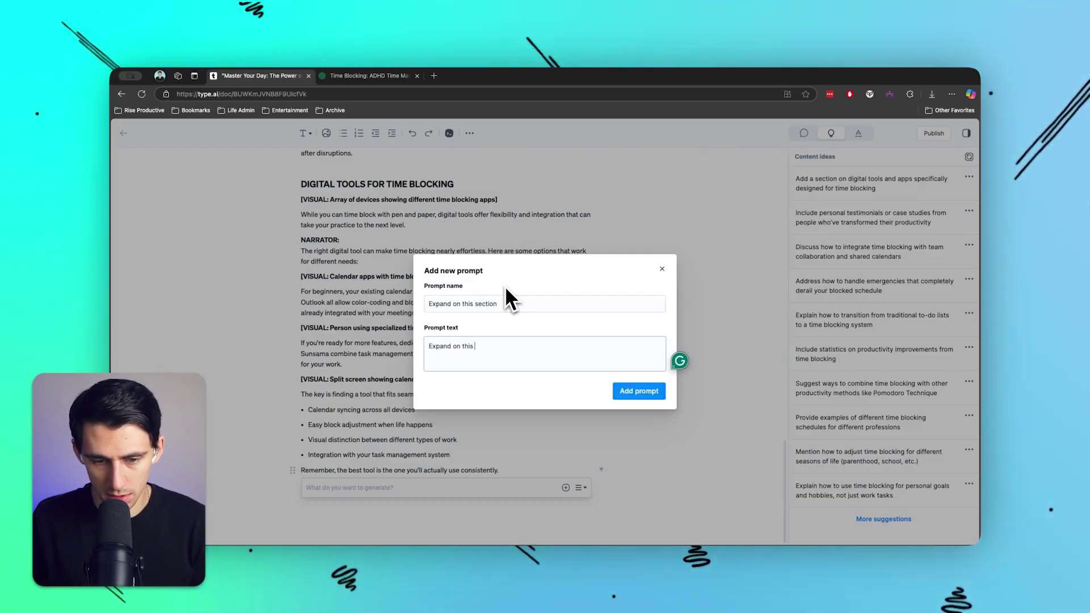
type("section of t")
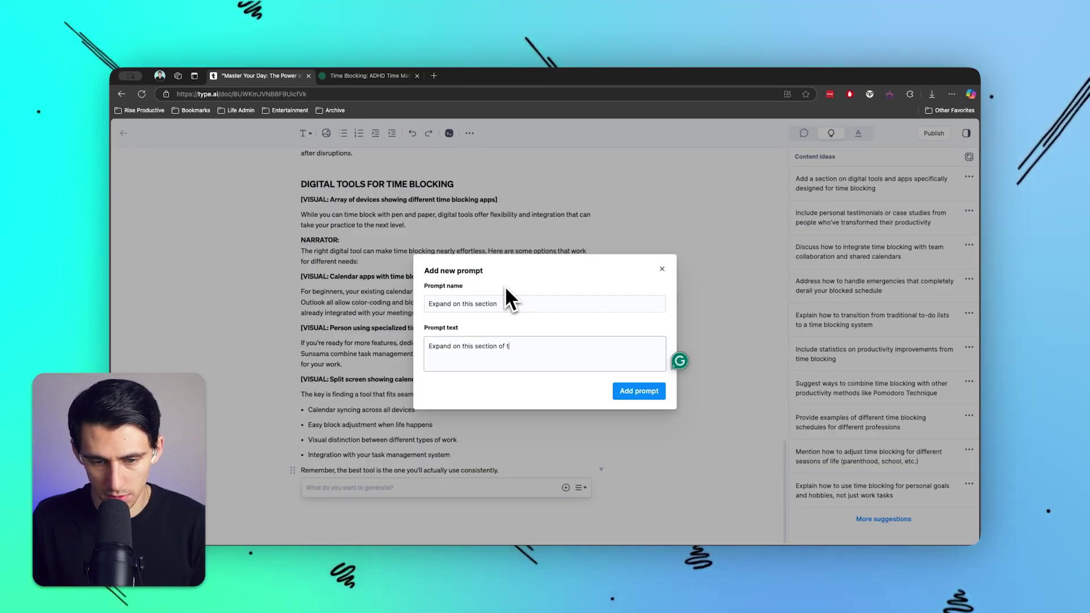
type("he text!")
key("Return")
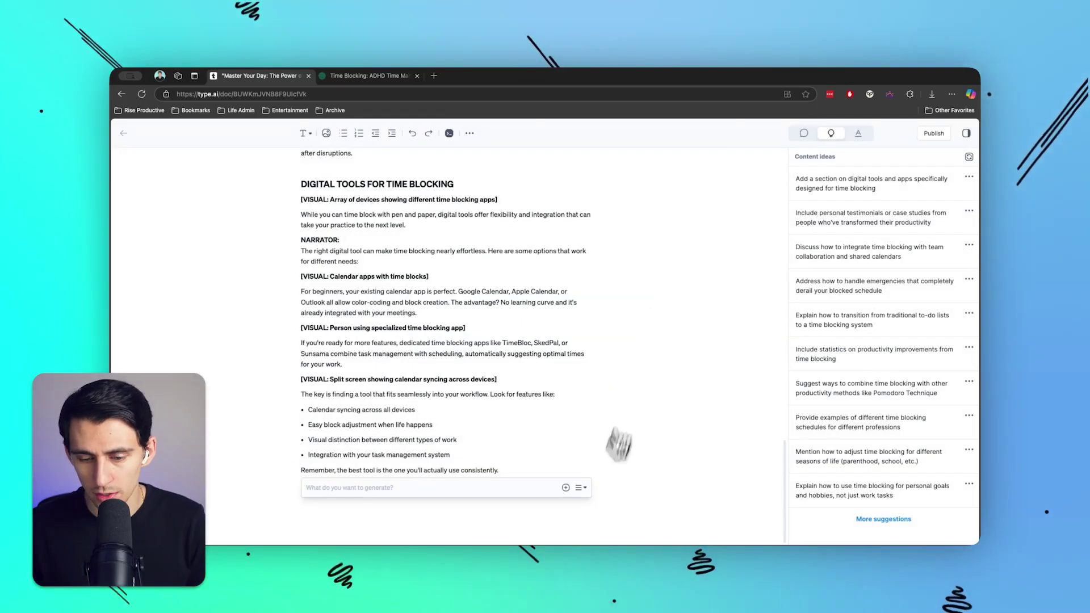
Step: Run the 'Expand on this section' prompt on the Digital Tools for Time Blocking section
left_click(581, 488)
left_click(440, 513)
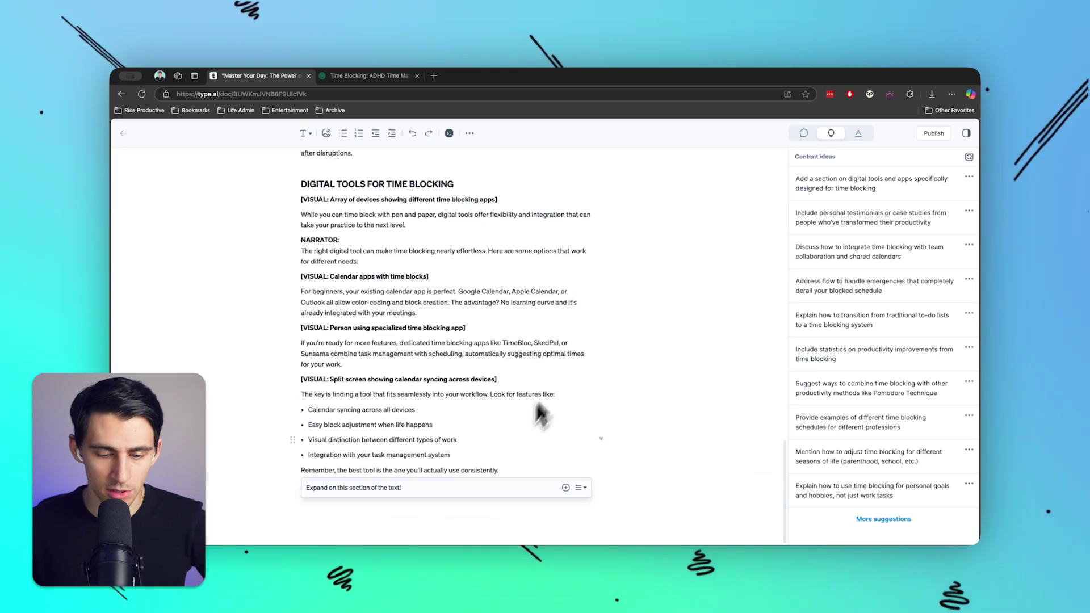
key("Return")
left_click_drag(300, 184, 527, 181)
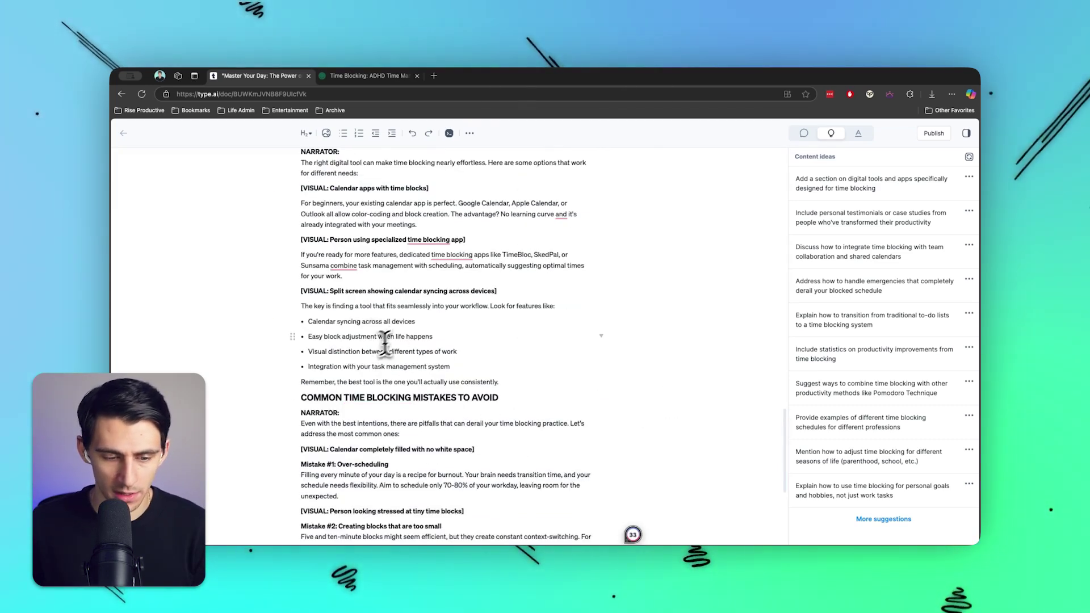
scroll(364, 341, "down", 5)
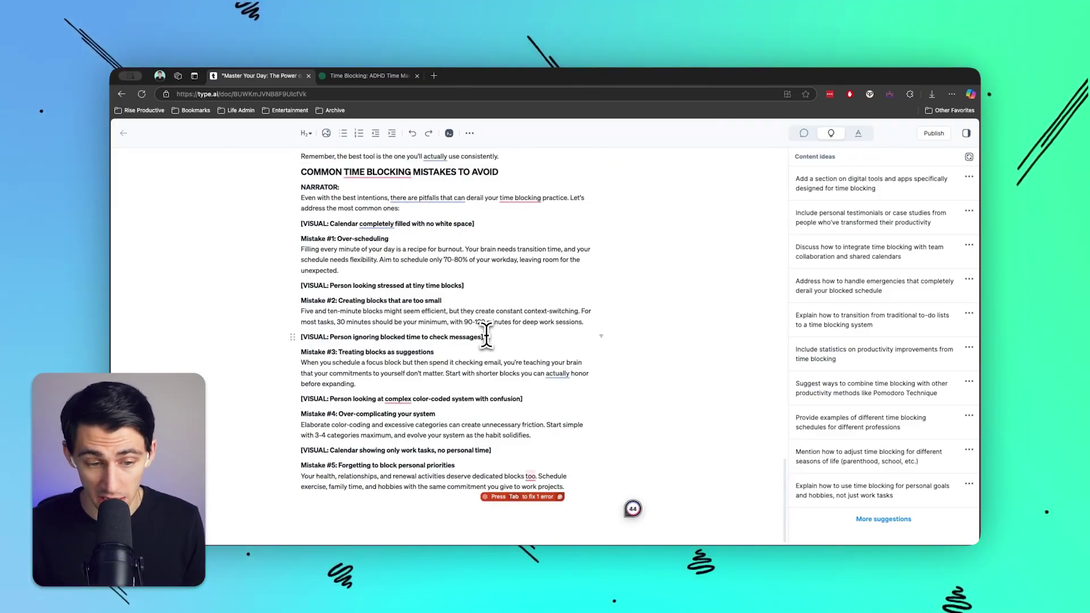
Step: Start an Enhance structure and formatting review of the script
left_click(858, 133)
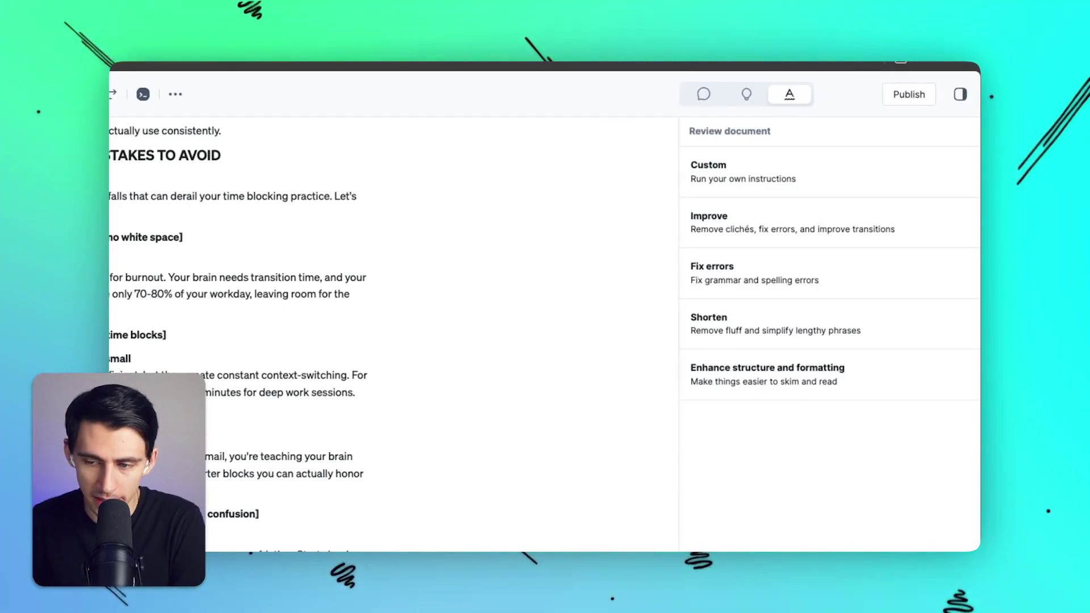
left_click(766, 380)
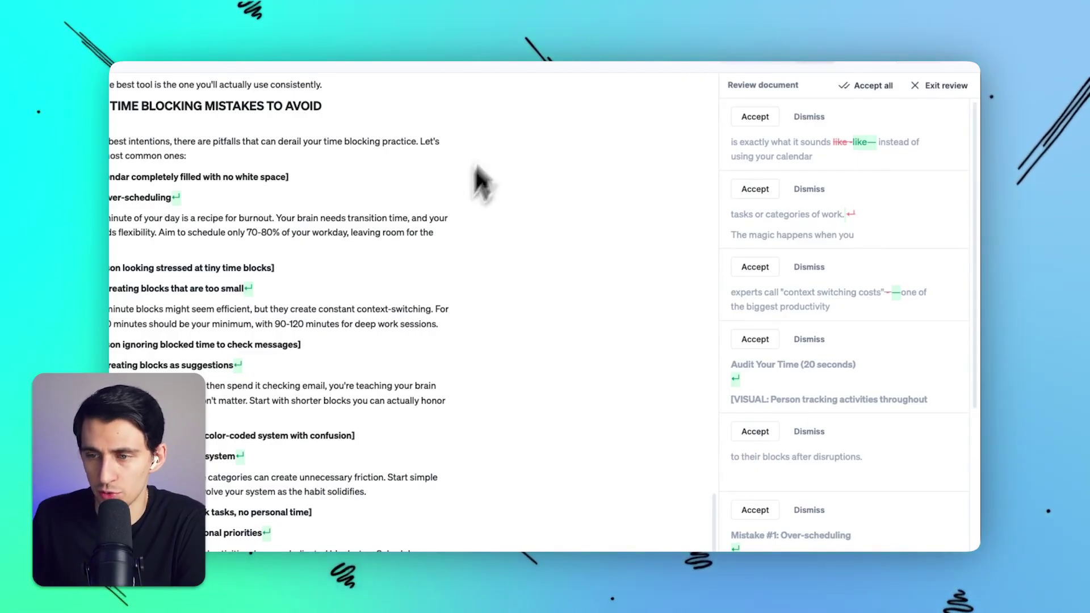
scroll(586, 232, "up", 15)
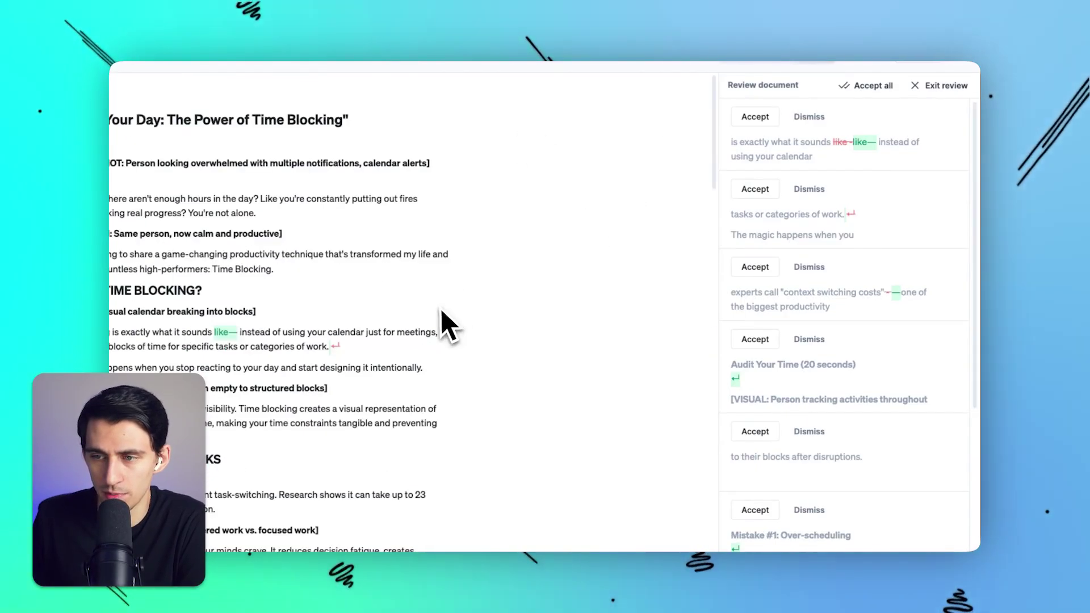
Step: Accept all ten suggested edits, down to the Forgetting personal priorities heading
left_click(754, 117)
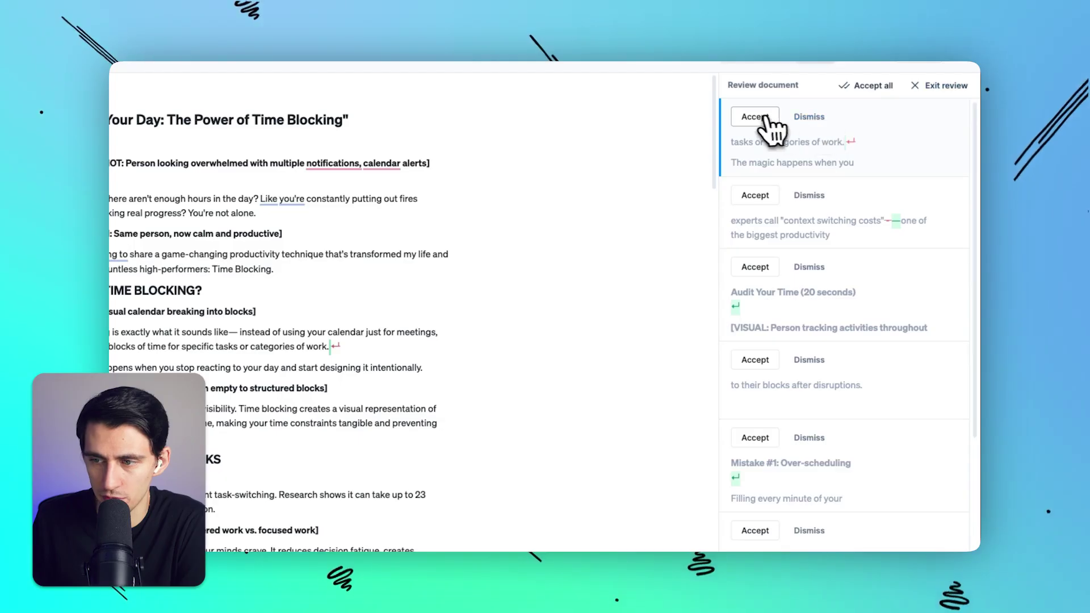
left_click(755, 117)
left_click(755, 117)
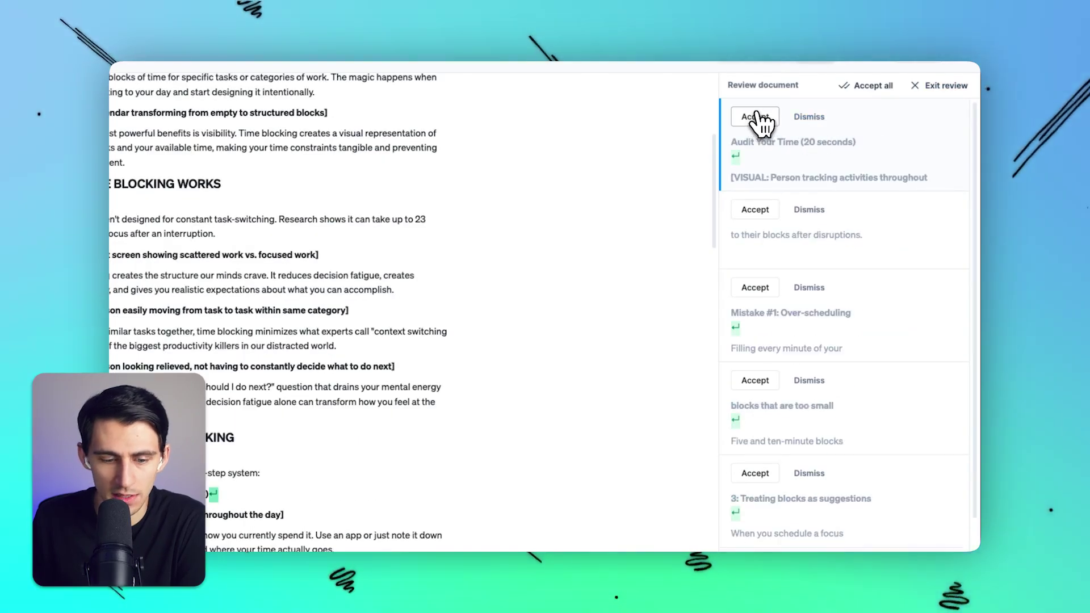
left_click(754, 117)
left_click(755, 117)
left_click(755, 117)
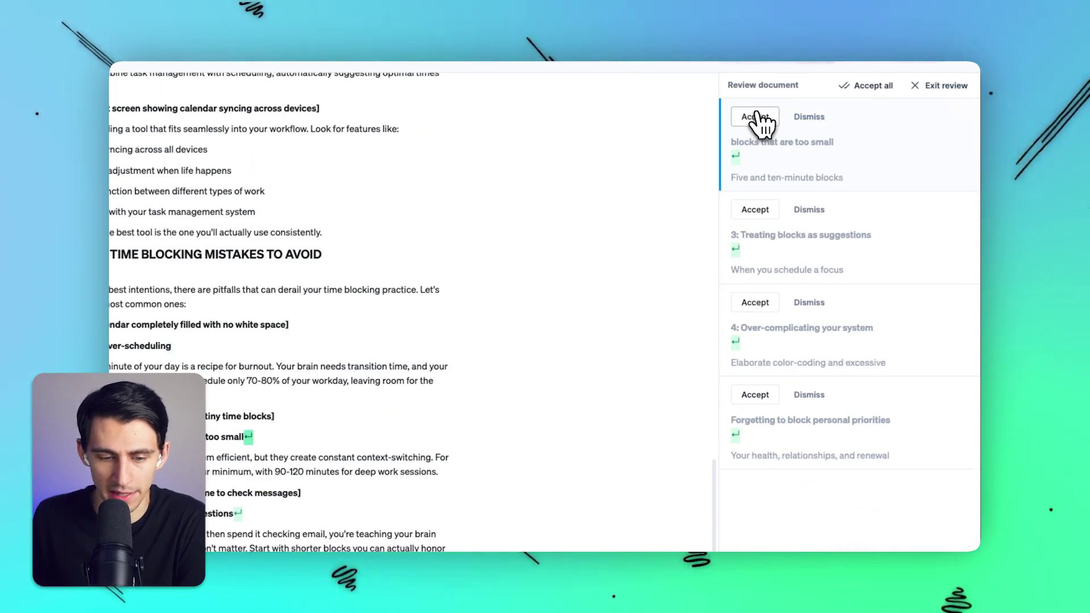
left_click(755, 116)
left_click(755, 117)
left_click(755, 117)
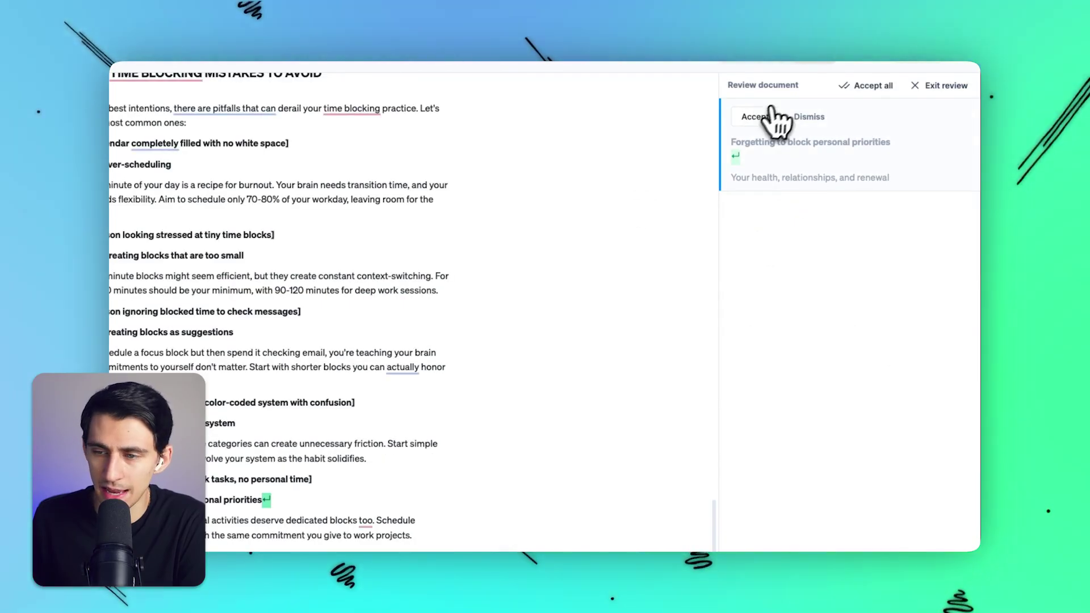
left_click(758, 118)
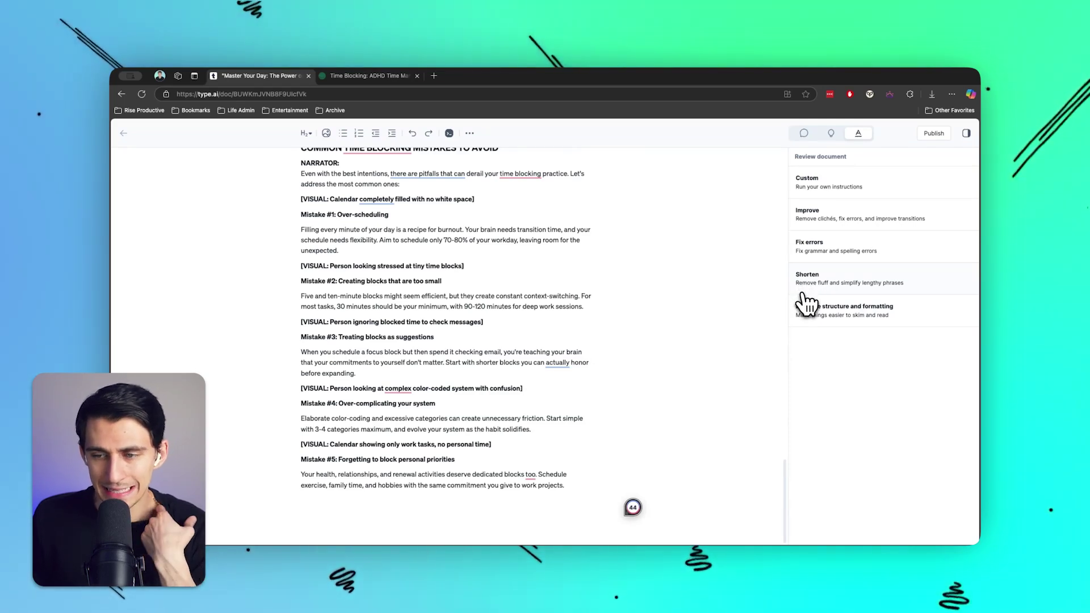
left_click(819, 274)
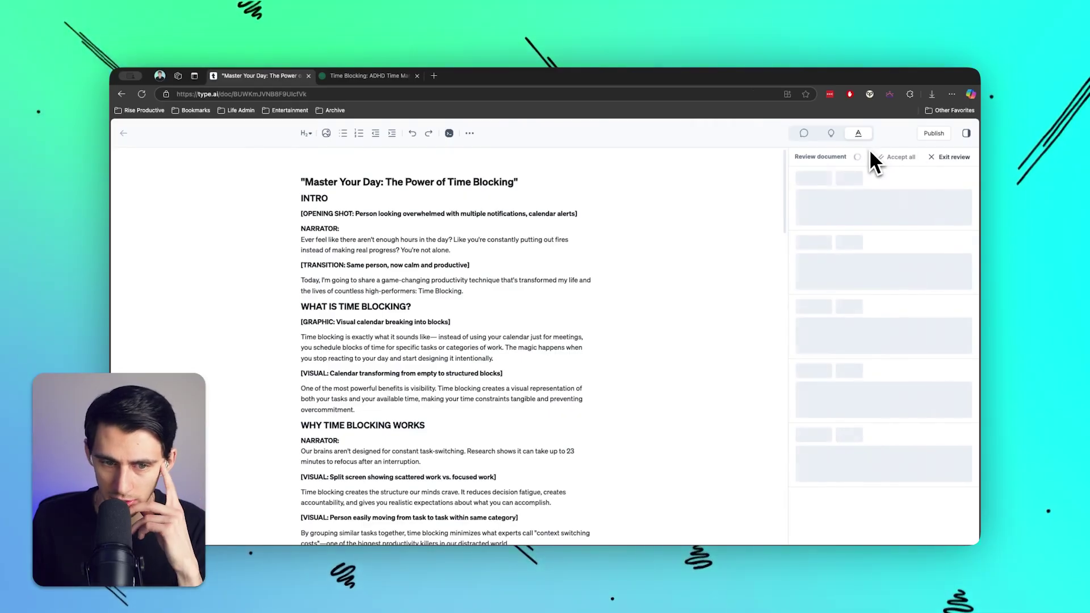
Step: Accept the first Shorten review's trims, including the curve suggestion, and exit the review
left_click(821, 207)
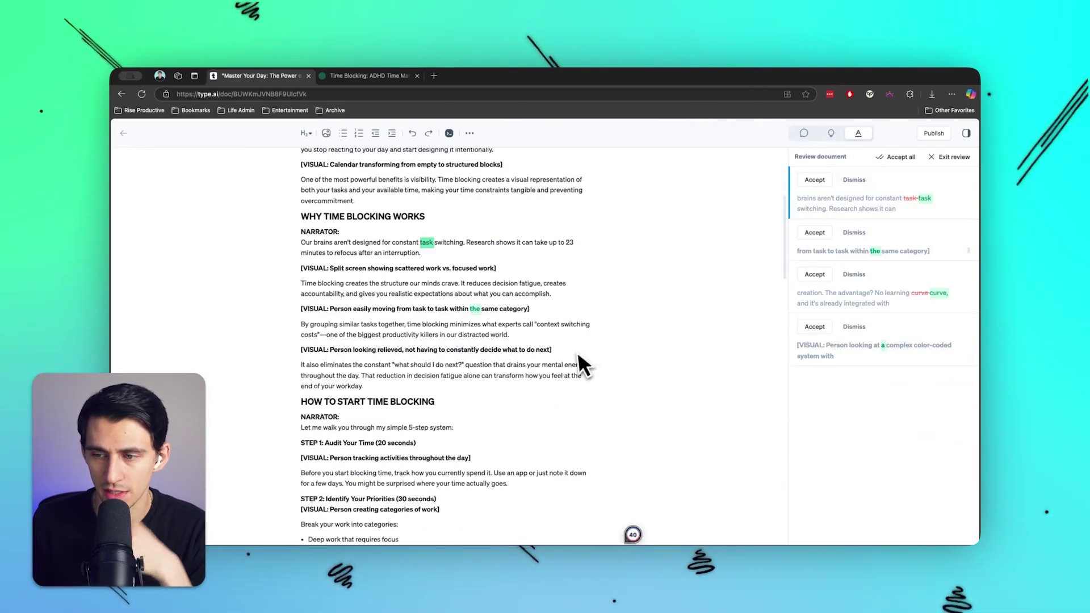
left_click(788, 227)
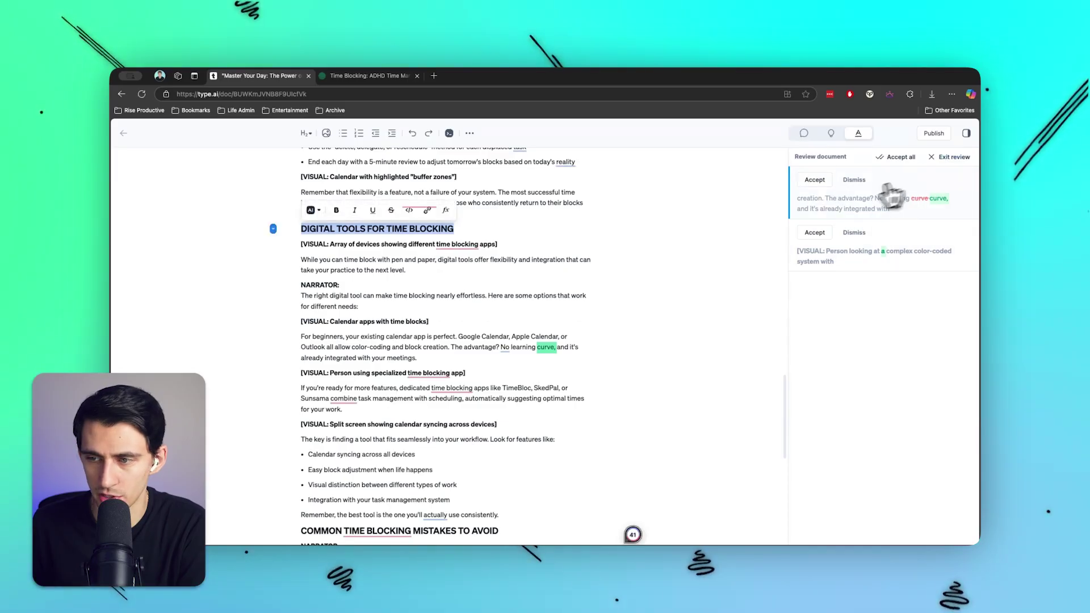
left_click(814, 180)
left_click(814, 181)
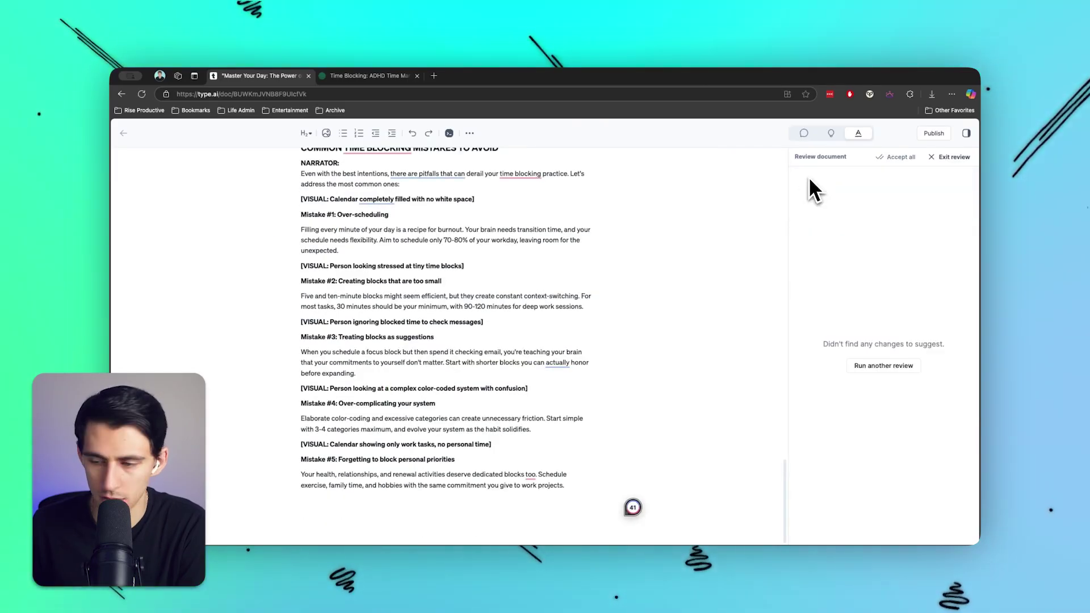
left_click(928, 159)
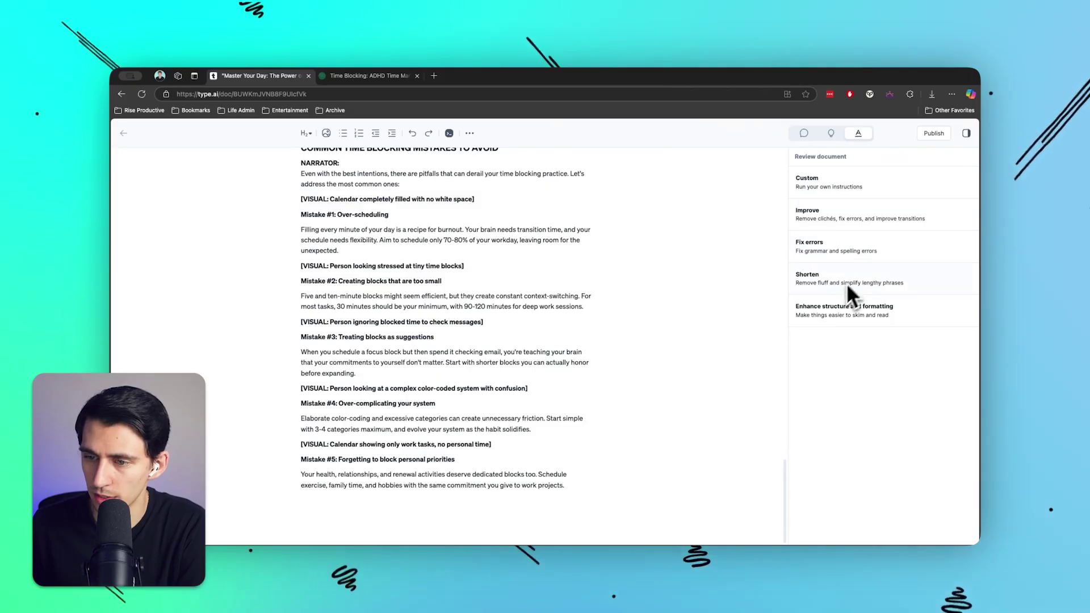
Step: In a second Shorten review, delete 'there are', 'that', 'actually', 'maximum,', 'unnecessary', then accept all remaining
left_click(845, 311)
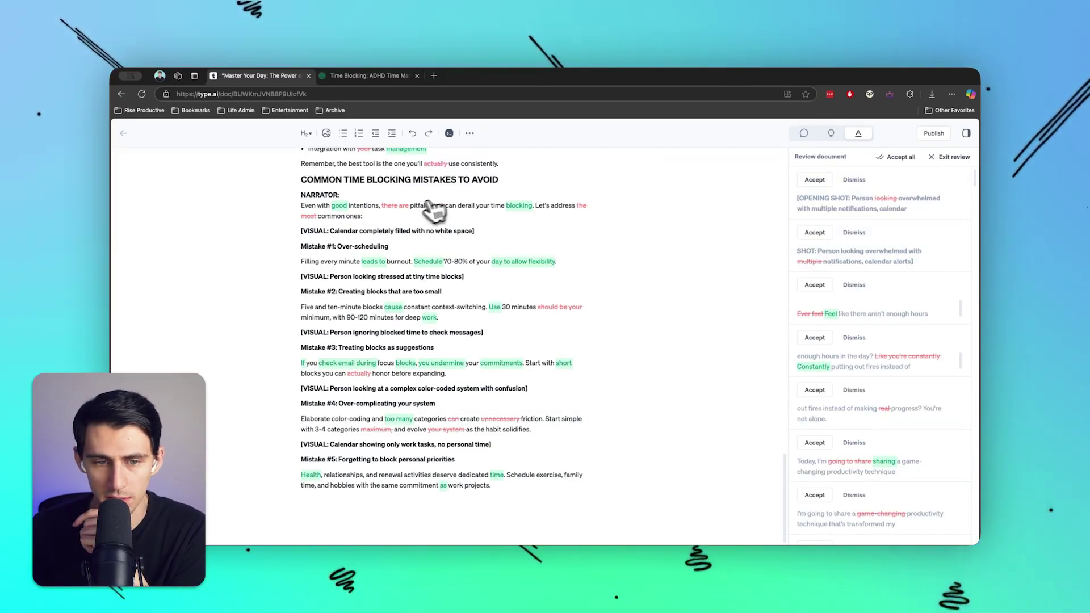
left_click(403, 219)
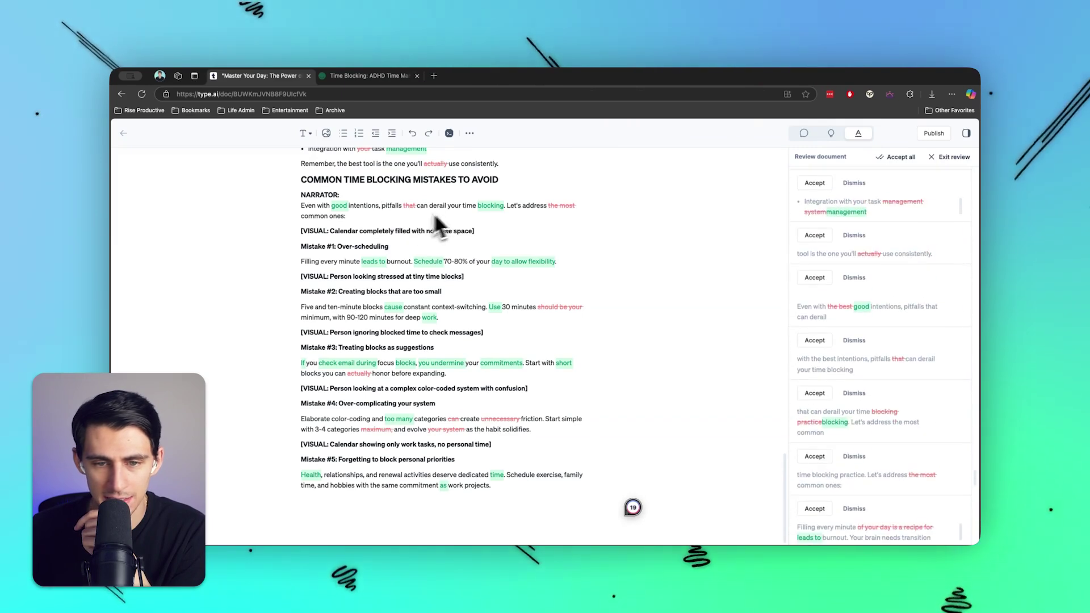
mouse_move(484, 207)
left_click(415, 216)
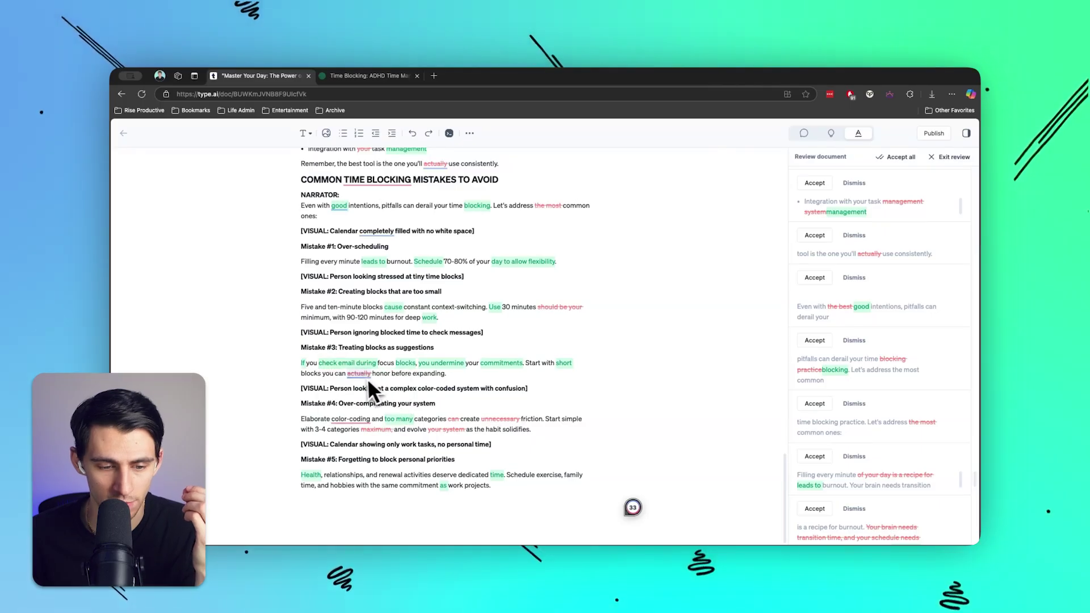
left_click(374, 392)
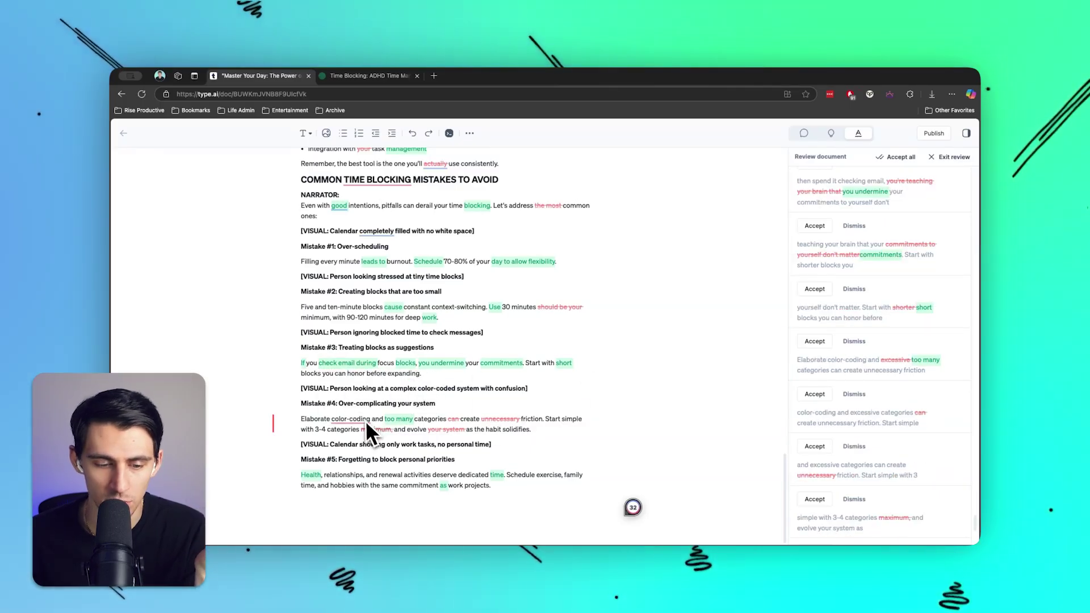
mouse_move(450, 431)
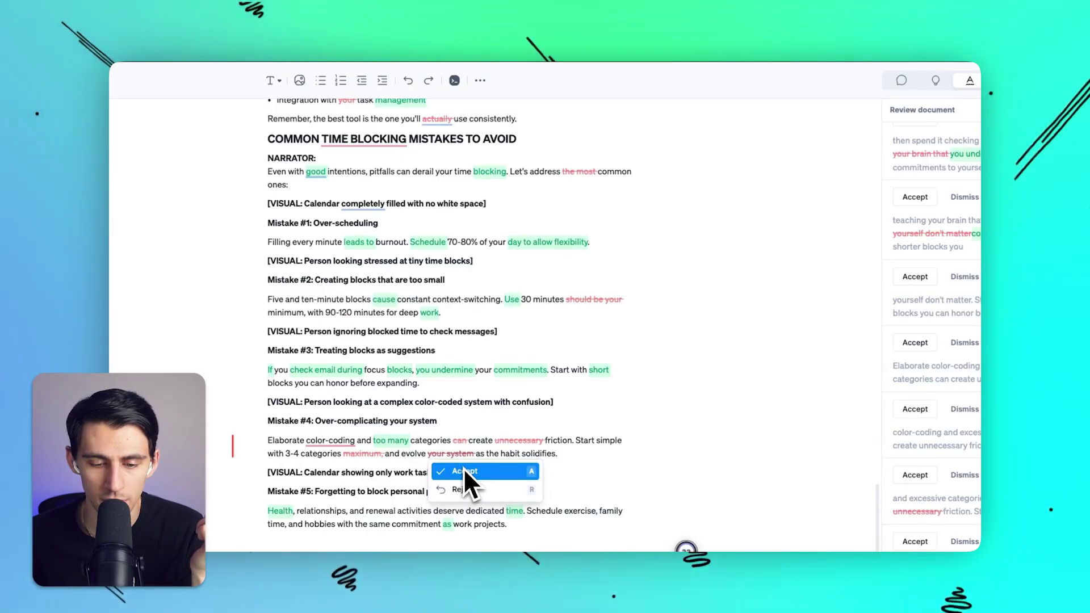
left_click(463, 471)
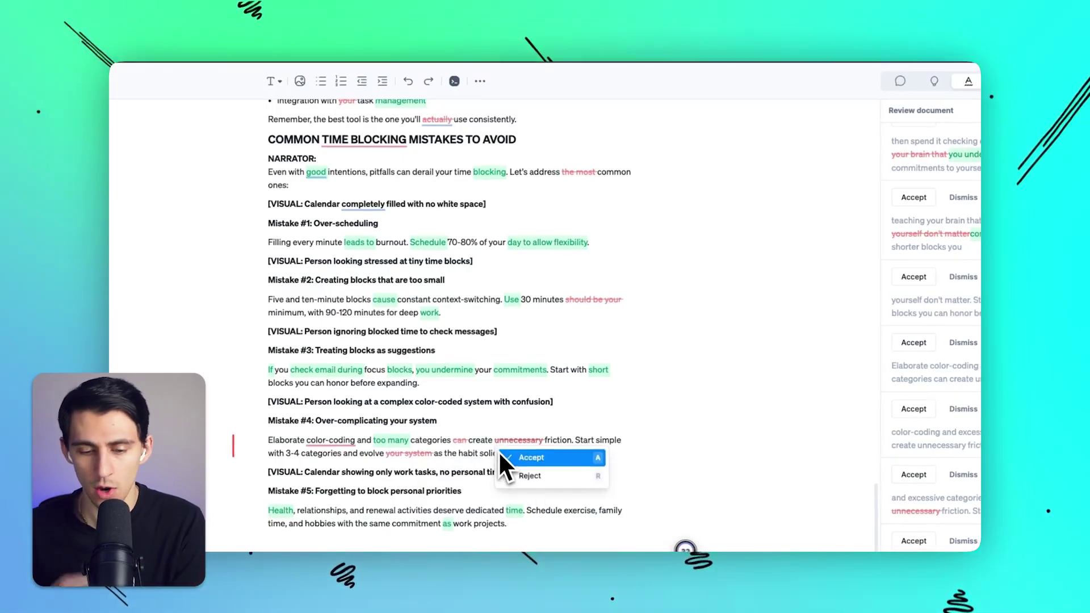
left_click(500, 455)
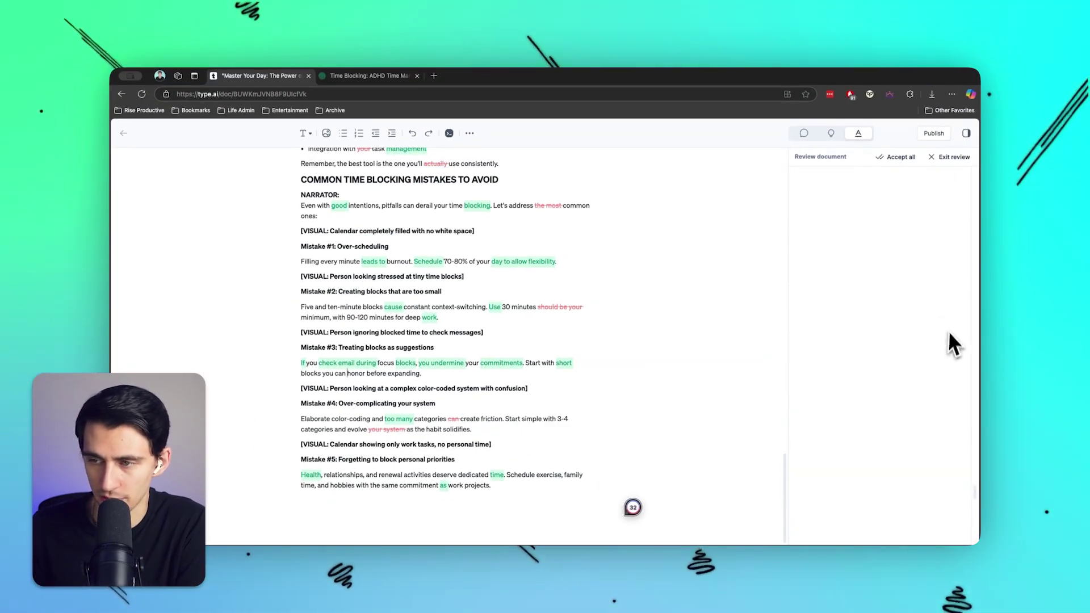
left_click(906, 162)
Step: Start an Improve review of the script
scroll(590, 257, "up", 15)
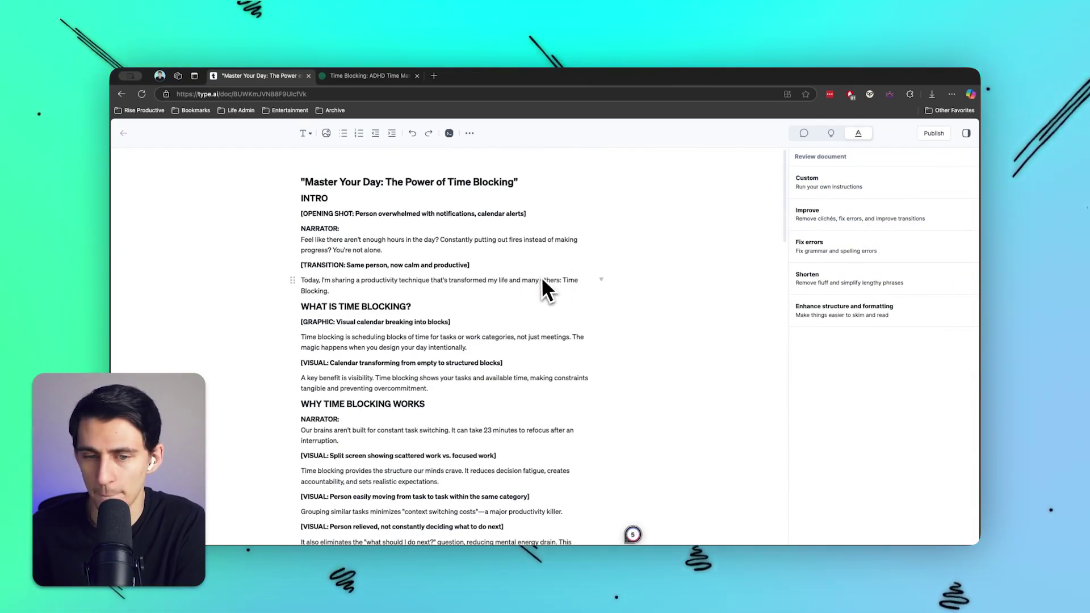
left_click(831, 134)
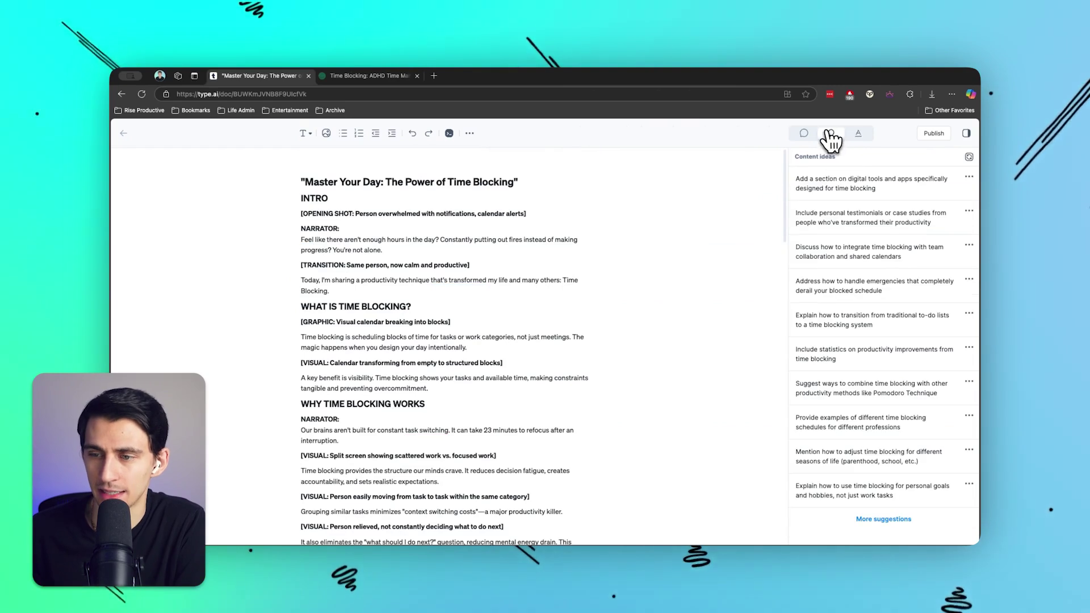
left_click(857, 134)
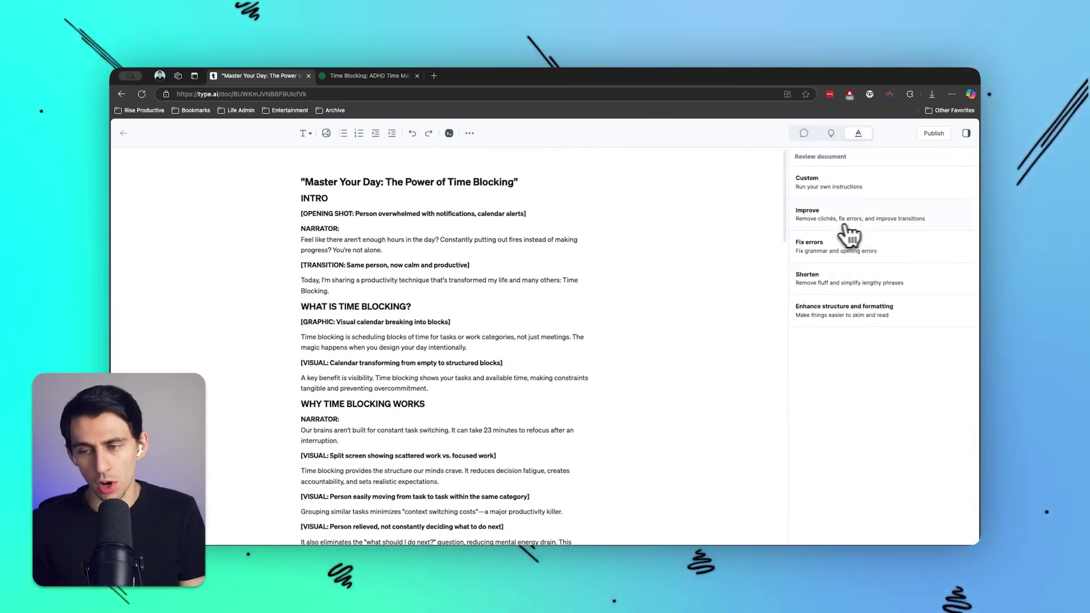
left_click(846, 226)
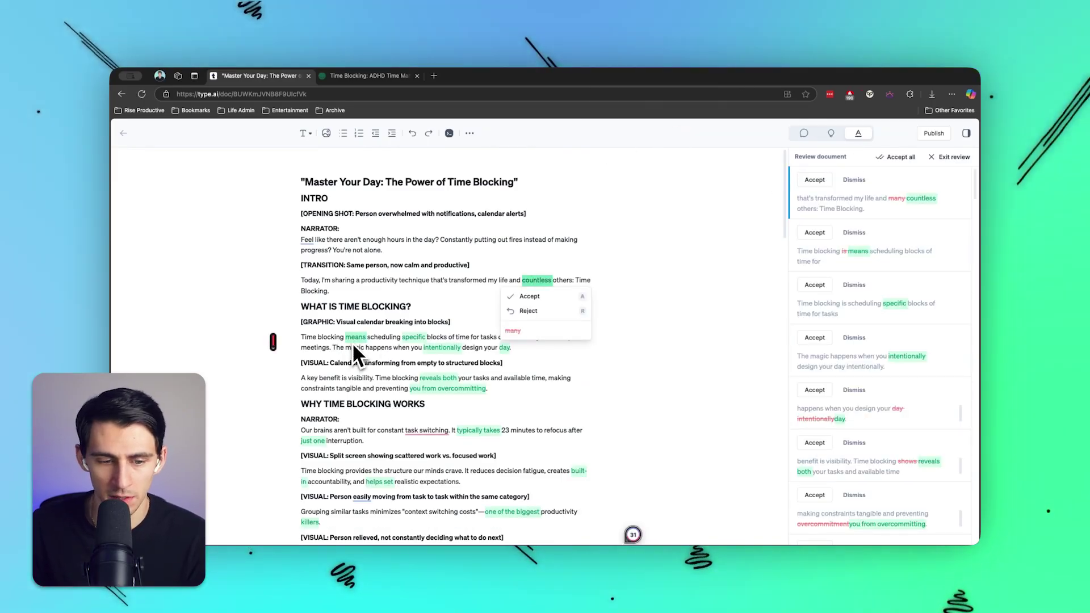
Step: Accept the suggested rewordings 'means' and 'intentionally'
left_click(355, 340)
key("a")
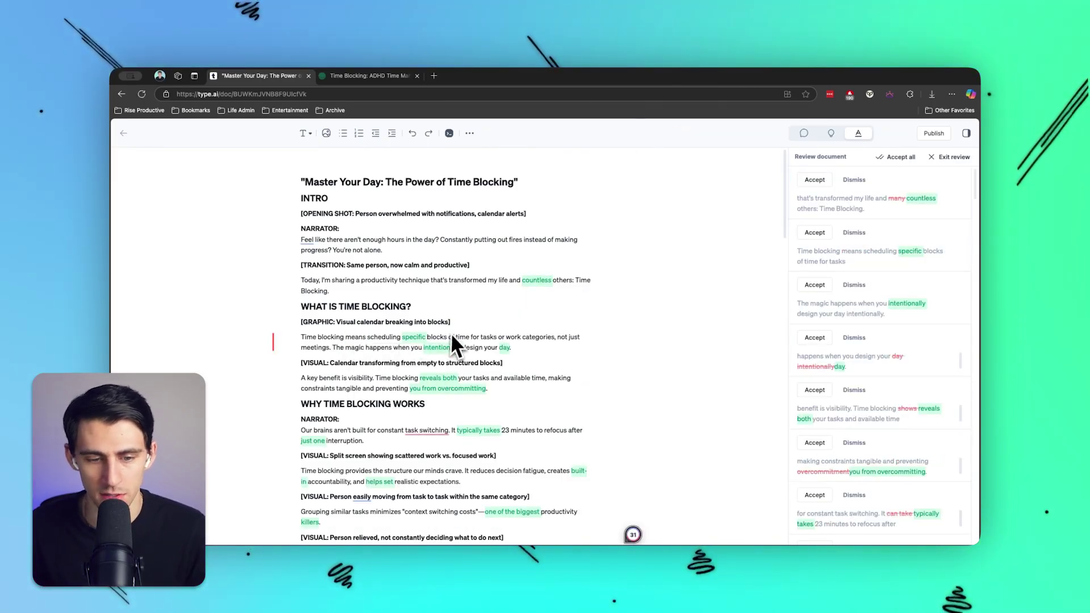
left_click(803, 366)
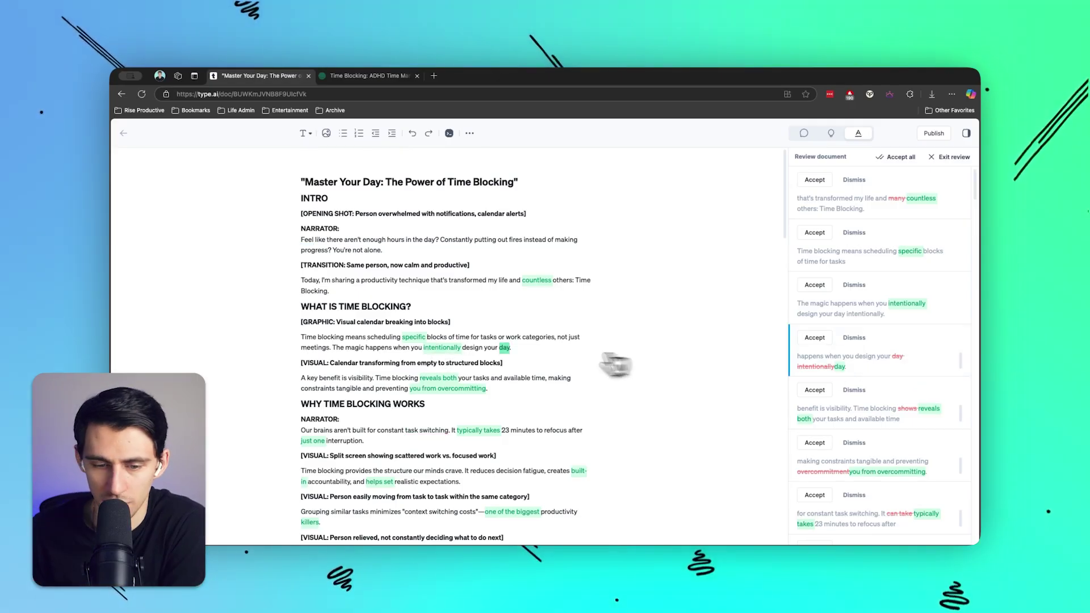
left_click(441, 348)
left_click(448, 364)
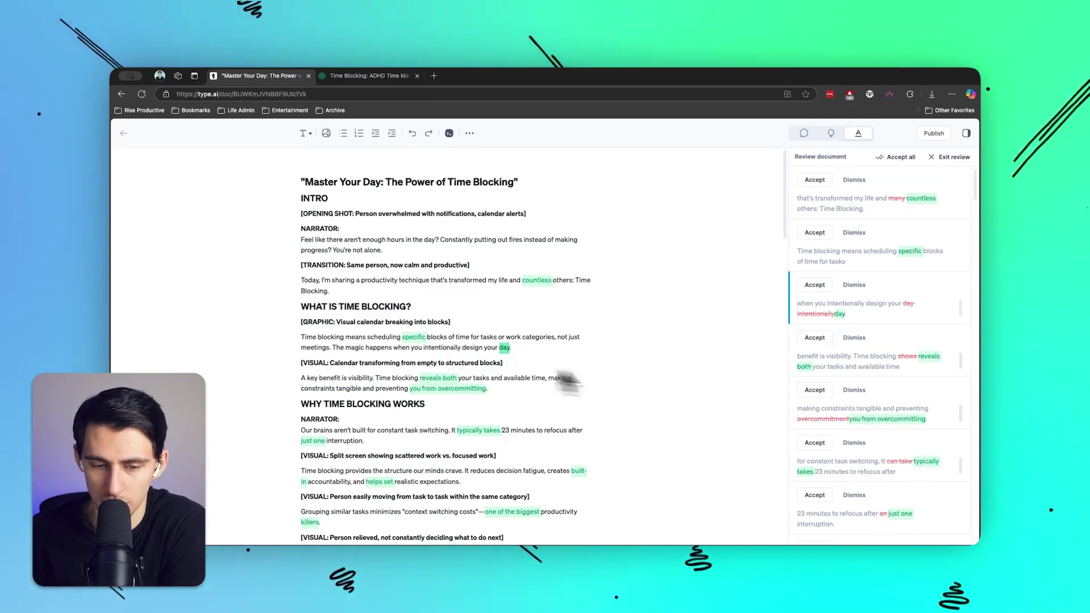
Step: Scroll through the script and exit review mode without applying further suggestions
scroll(505, 363, "down", 10)
scroll(508, 349, "down", 5)
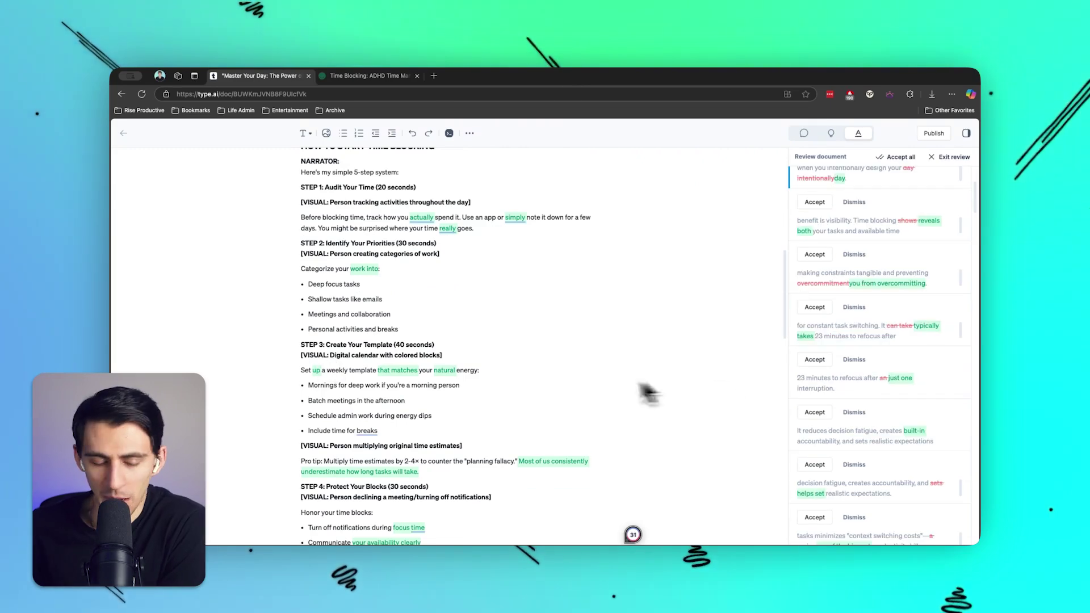
scroll(443, 364, "down", 10)
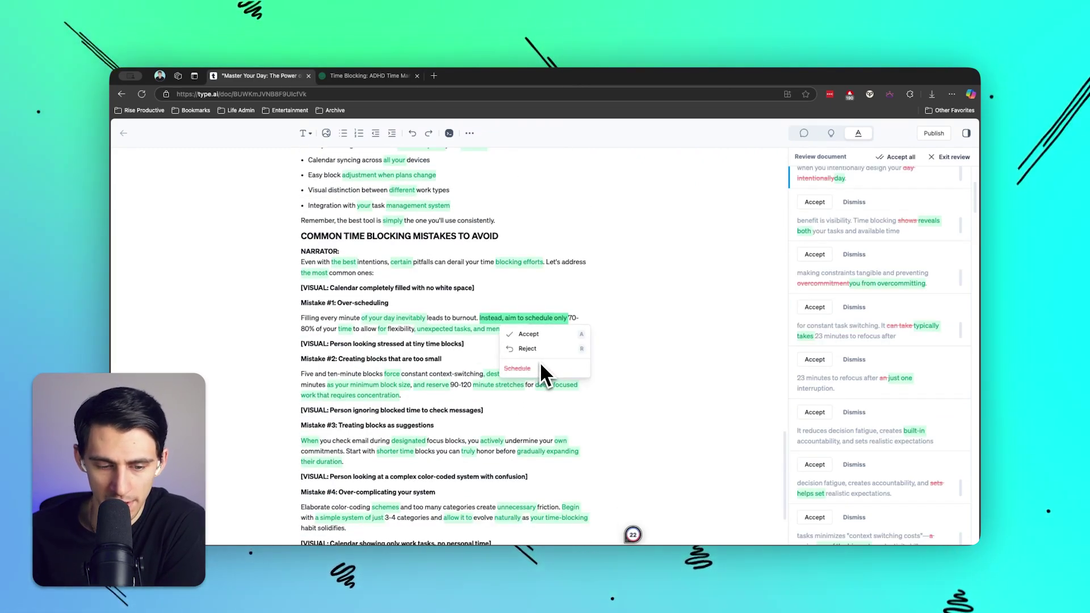
scroll(449, 335, "up", 20)
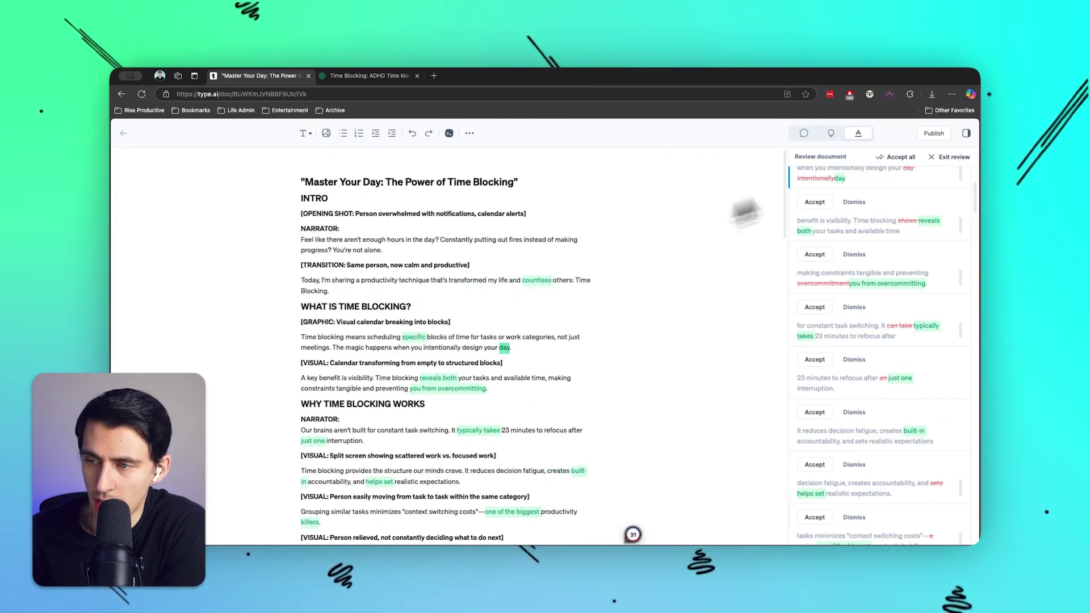
left_click(954, 157)
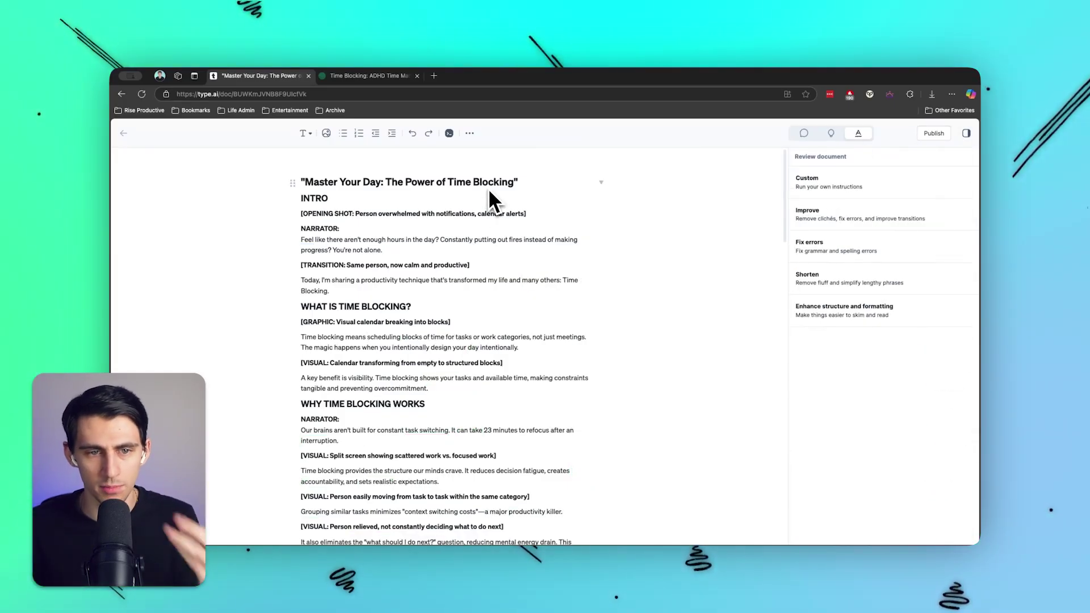
left_click(804, 133)
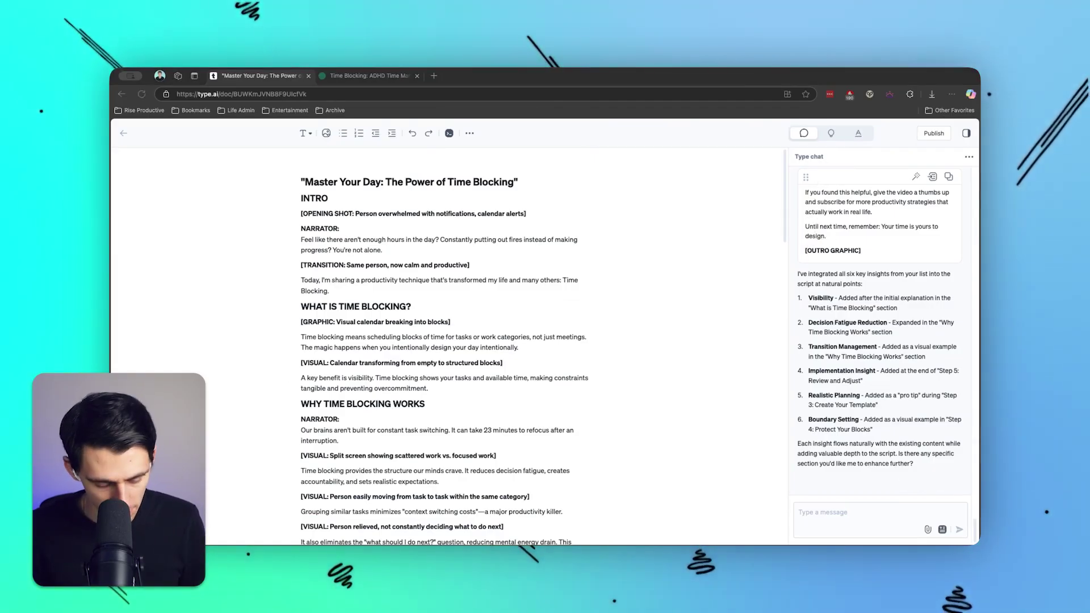
Step: Attach the Time Blocking ADHD document to the chat, then reopen the Master Your Day script
left_click(927, 529)
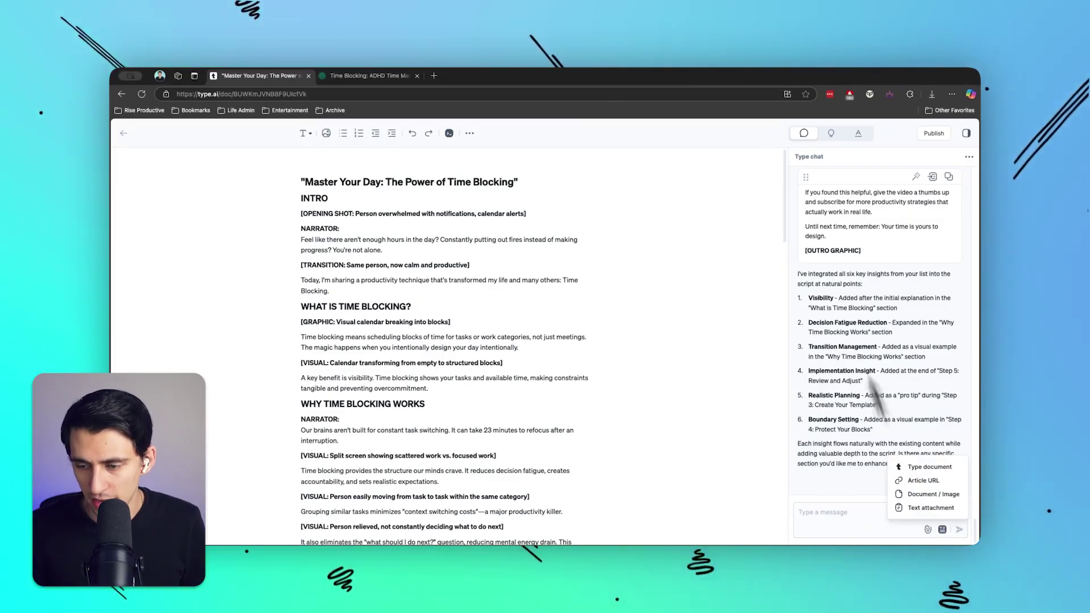
left_click(913, 467)
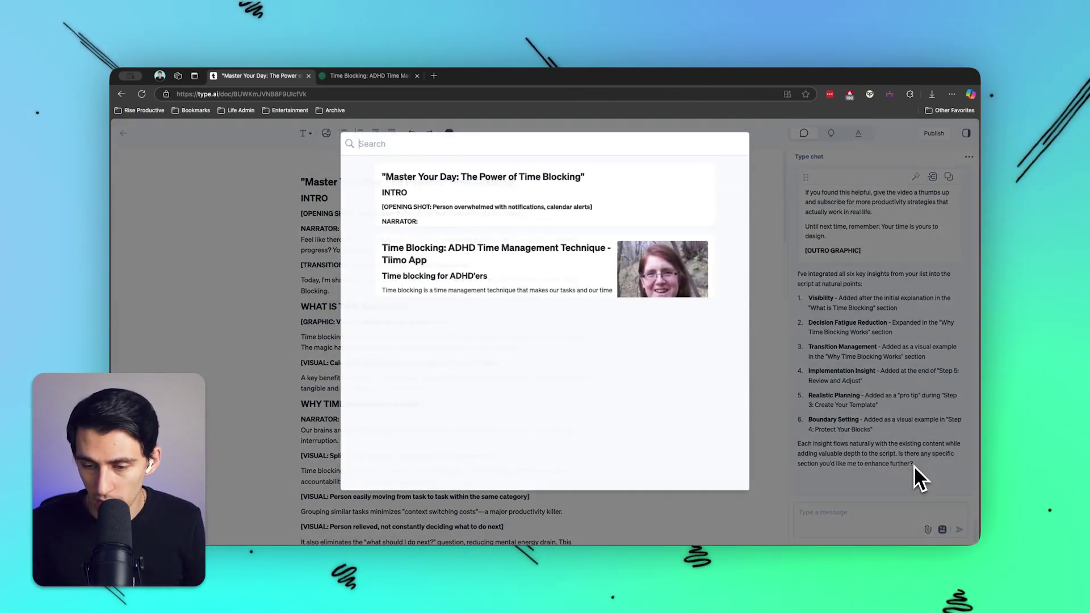
left_click(565, 278)
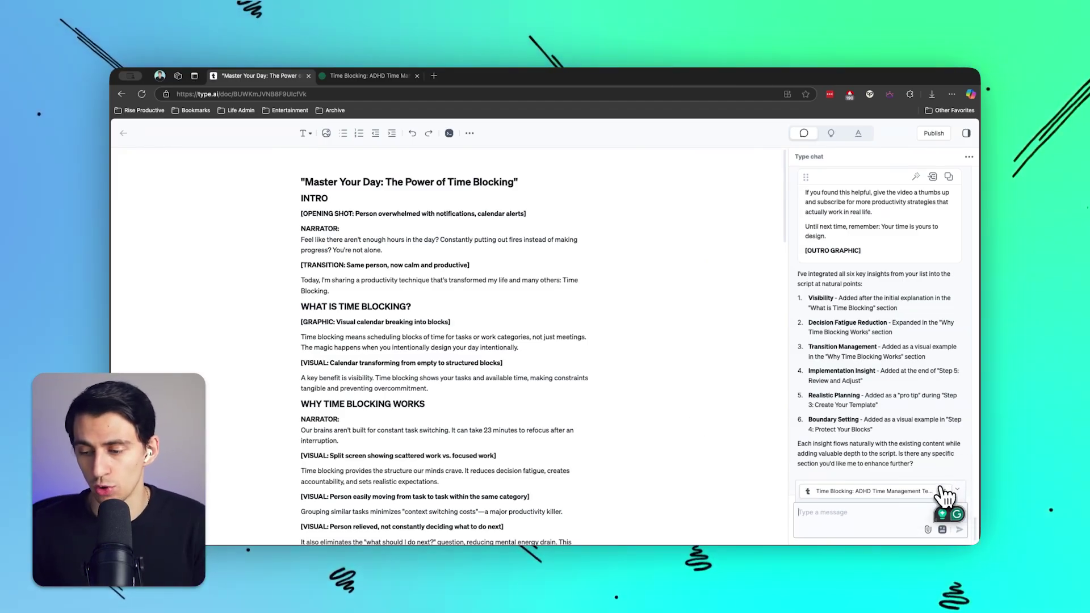
key("super+bracketleft")
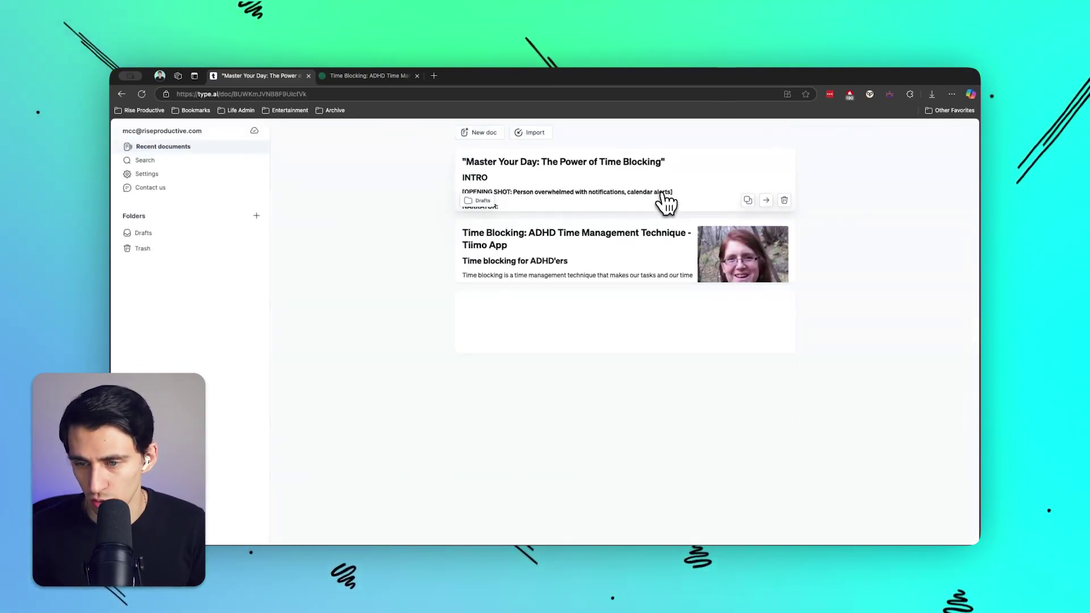
left_click(665, 201)
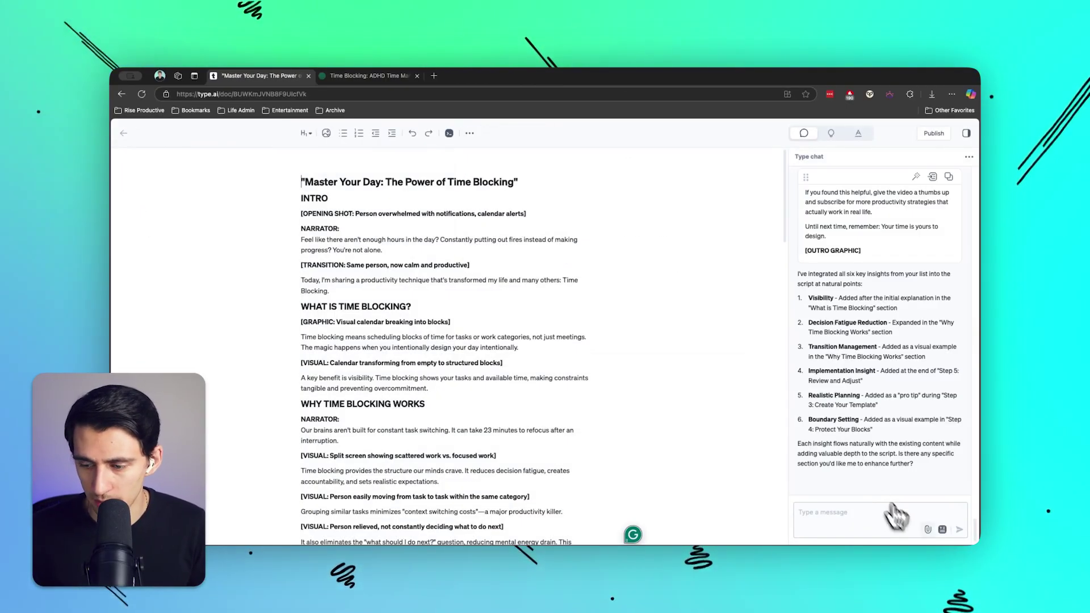
Step: Dismiss the chat attachment choices without attaching anything
left_click(928, 530)
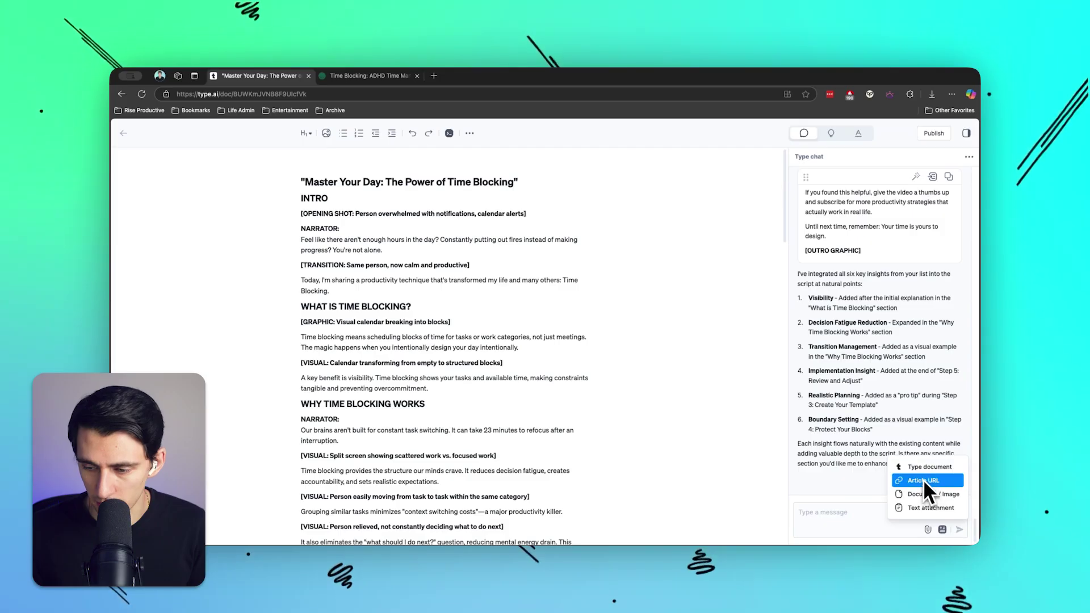
left_click(693, 341)
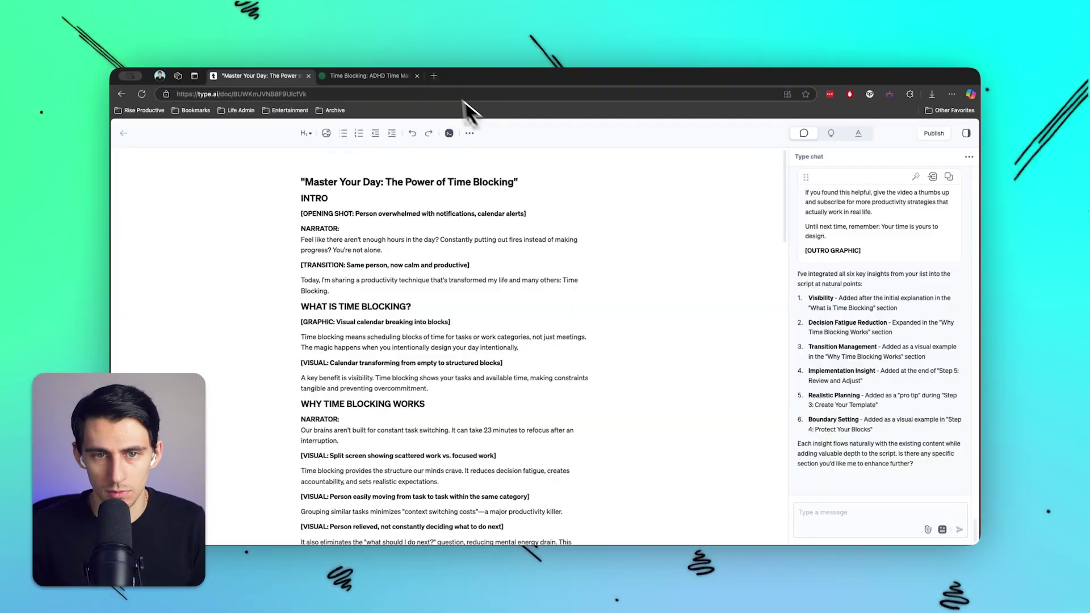
left_click(434, 75)
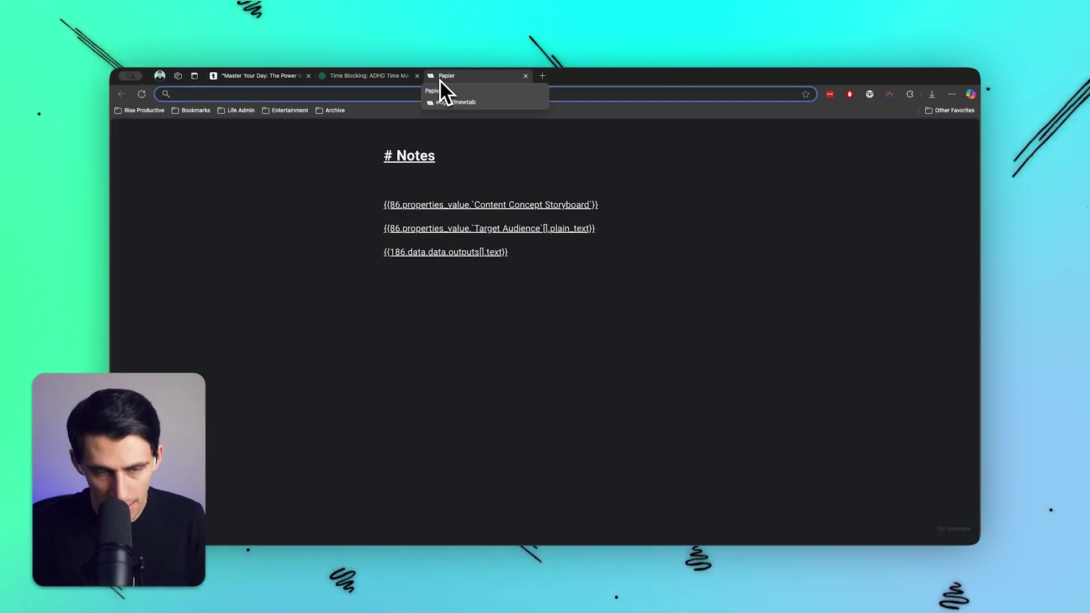
Step: Search for 'alex hormozi blog' and select the Hormozi Blog article's web address
type("alex hormozi")
key("Return")
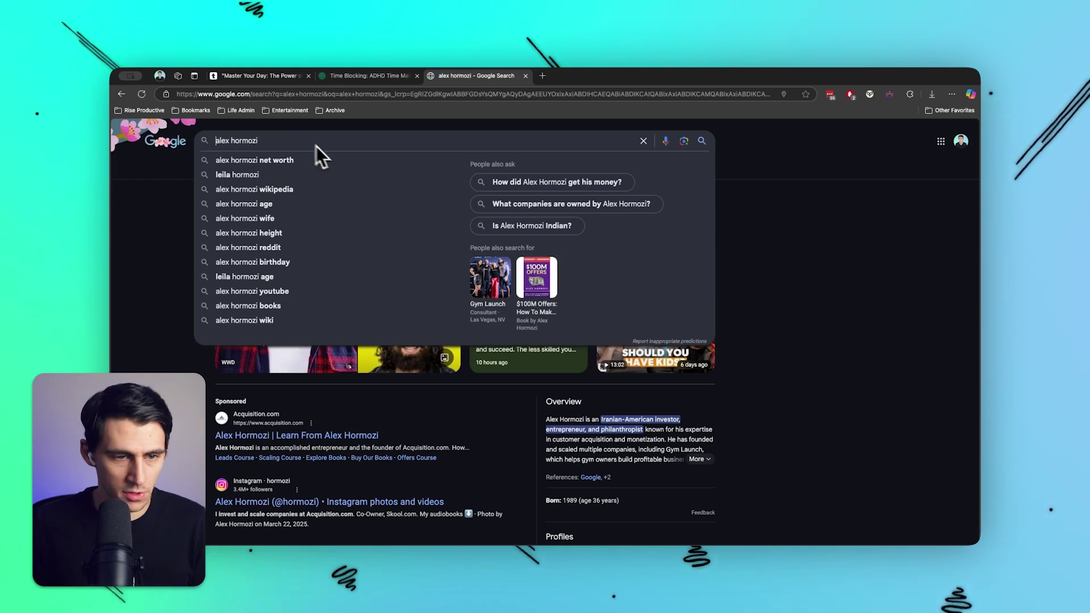
type("bl")
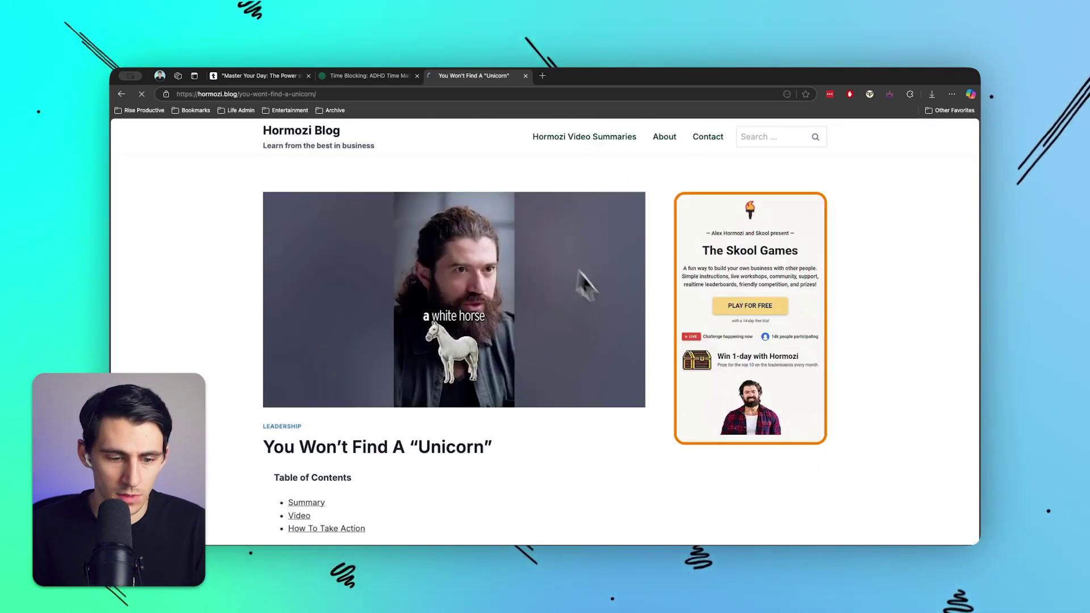
scroll(511, 244, "down", 10)
scroll(511, 255, "up", 15)
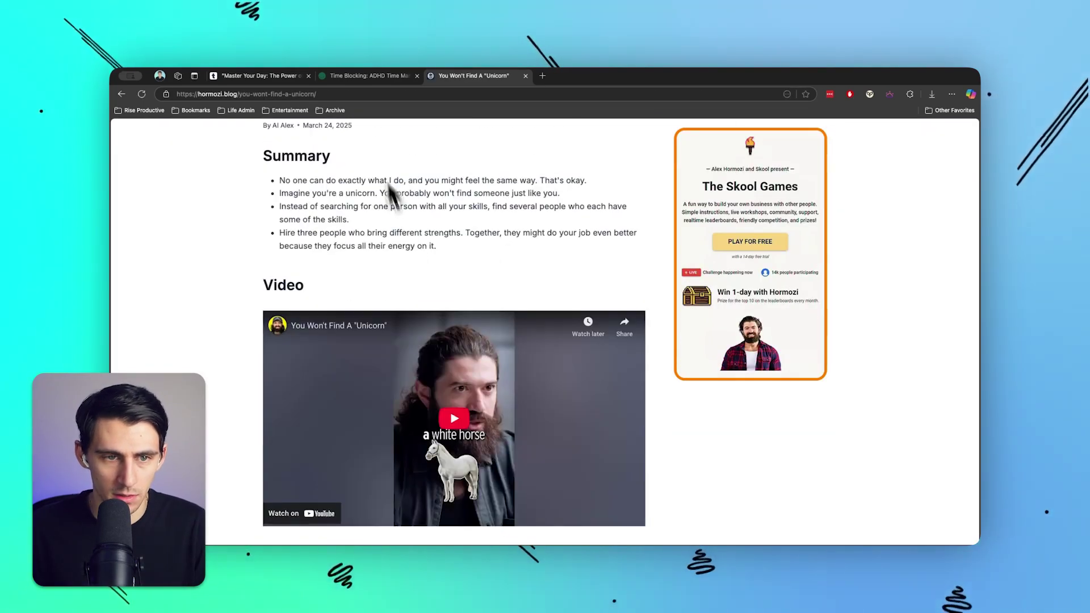
left_click(366, 94)
key("super+c")
Step: Attach the Hormozi blog article URL to the chat and ask it to rewrite the script in that style
left_click(258, 76)
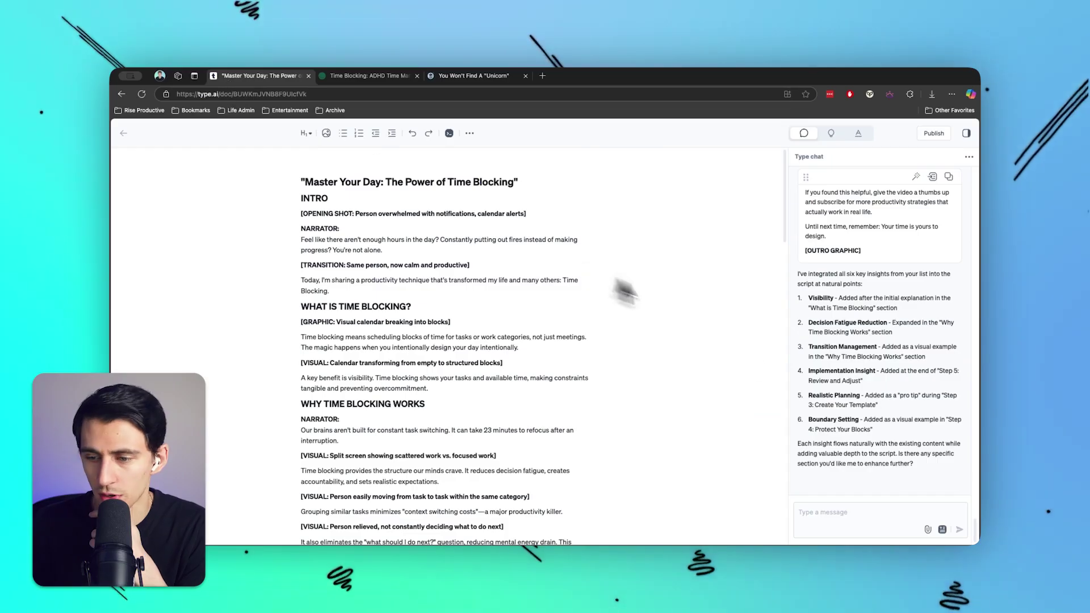
left_click(927, 529)
left_click(913, 482)
key("super+v")
key("Return")
type("can ")
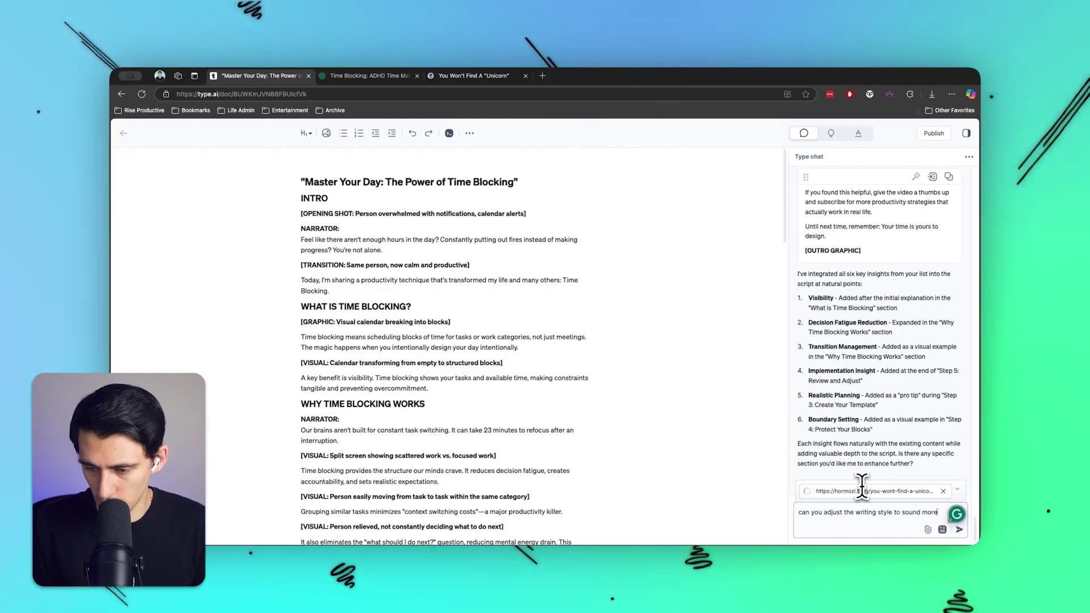
type(" this blog please?")
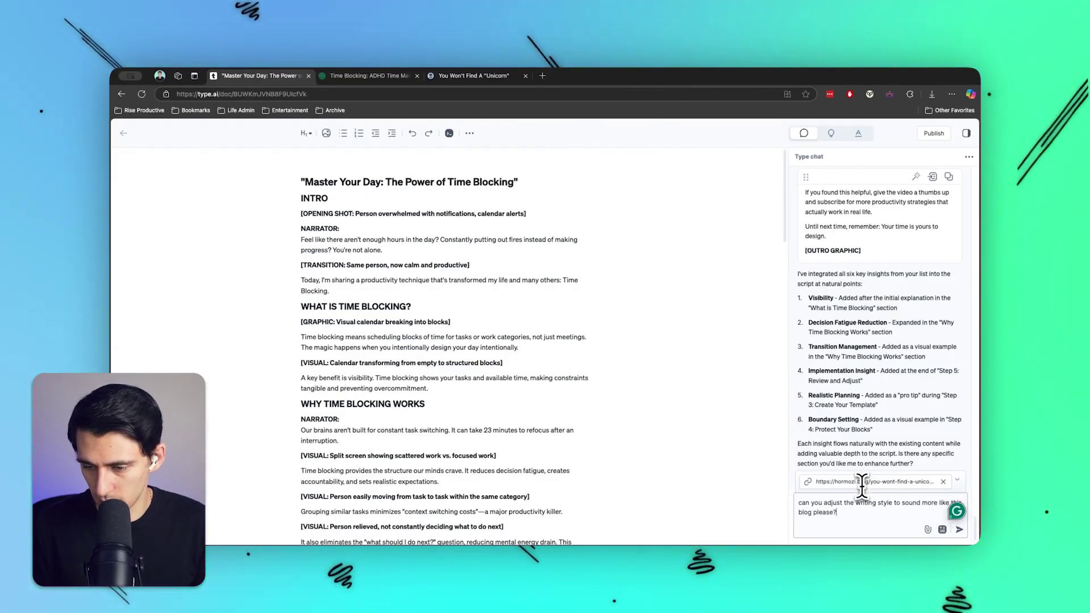
left_click(959, 528)
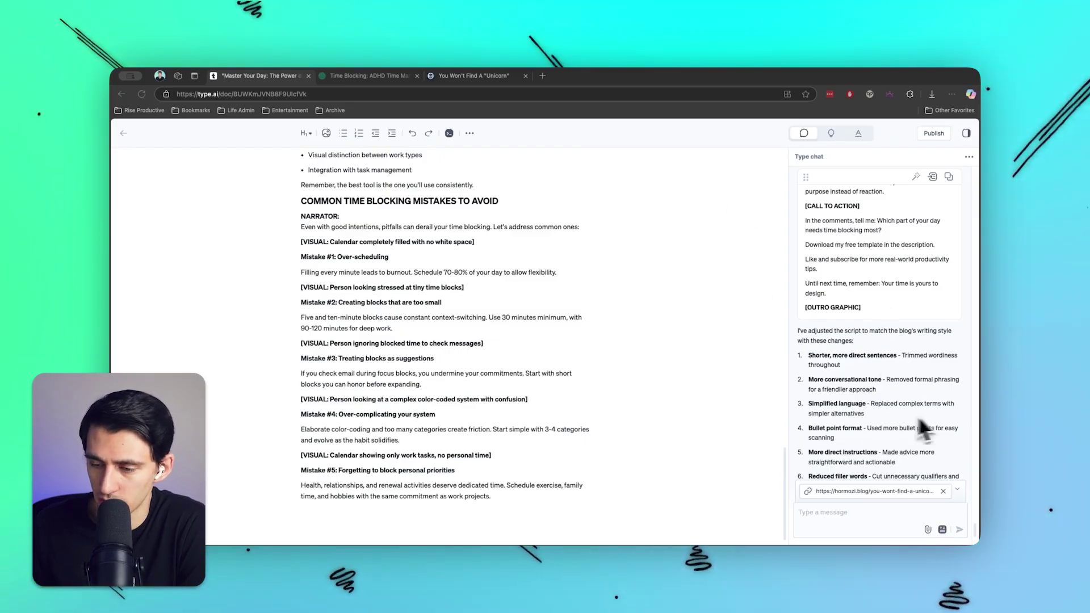
scroll(890, 394, "up", 5)
left_click(948, 176)
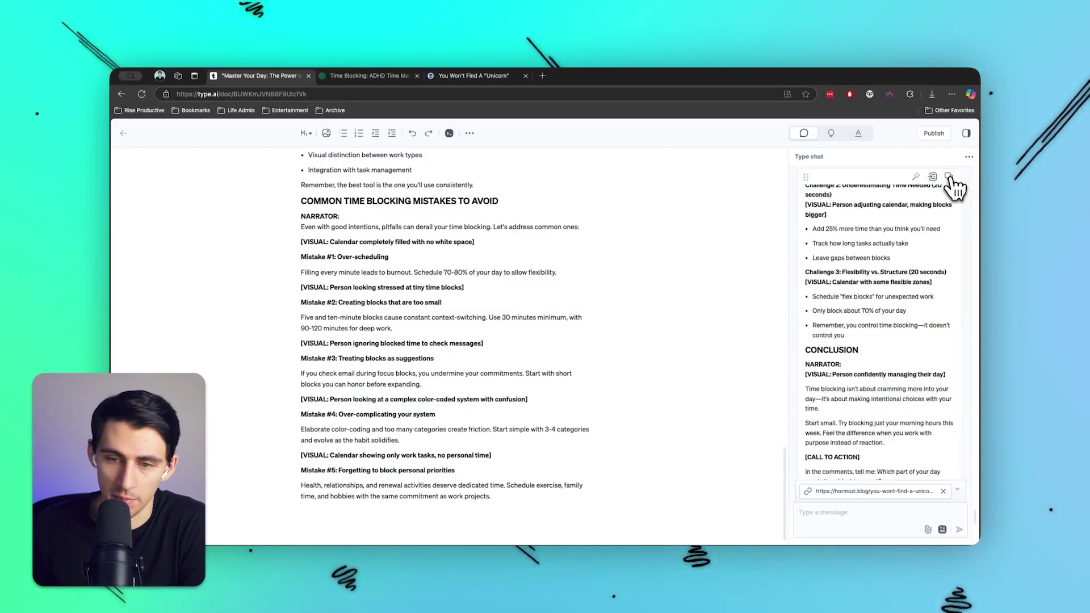
left_click(567, 328)
left_click_drag(514, 479, 270, 180)
scroll(438, 236, "up", 10)
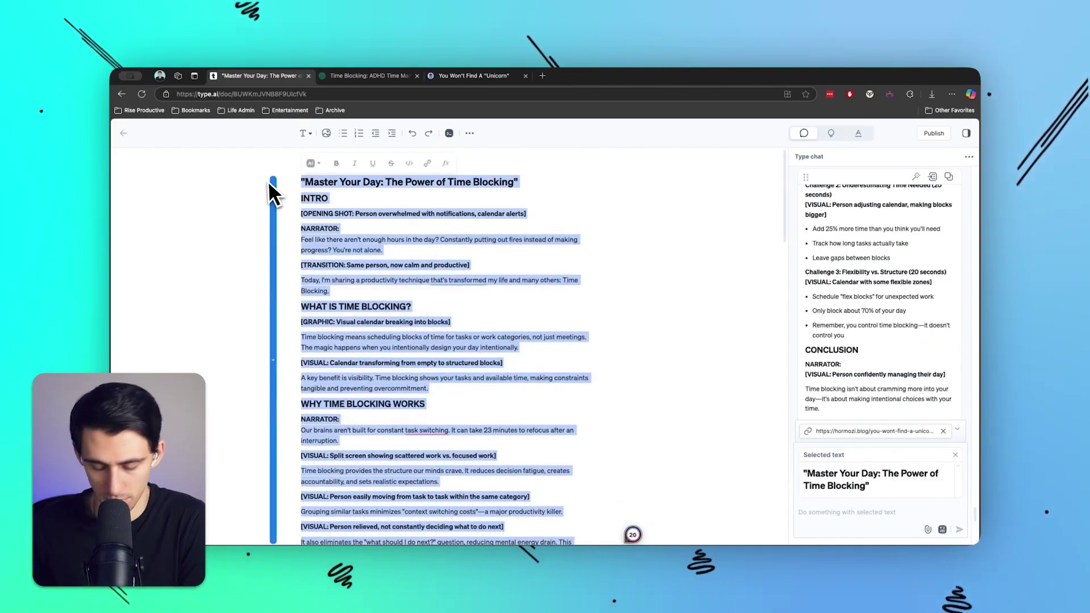
key("BackSpace")
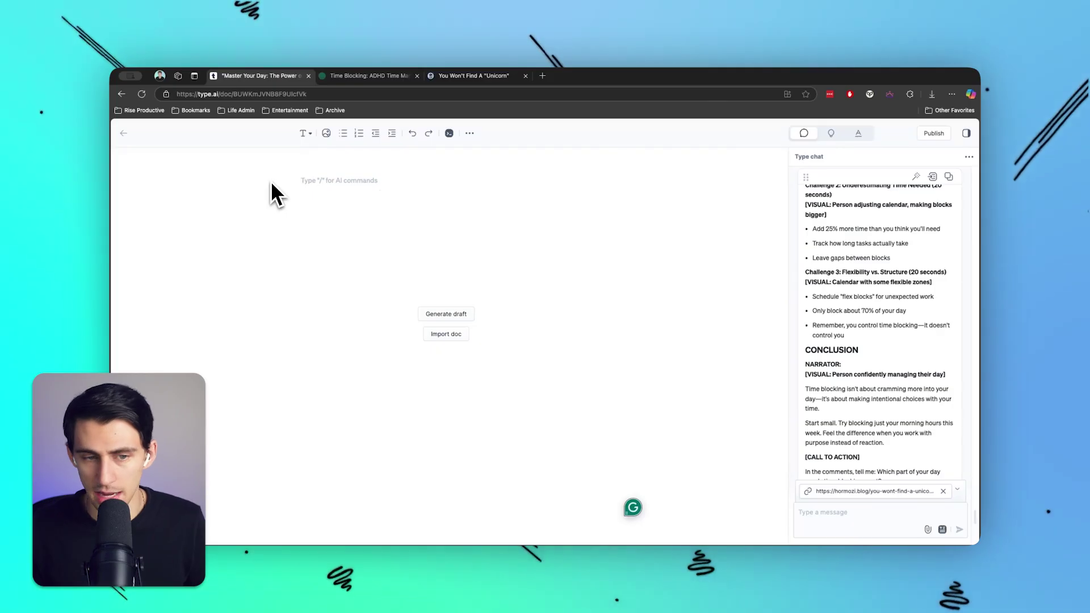
type("/")
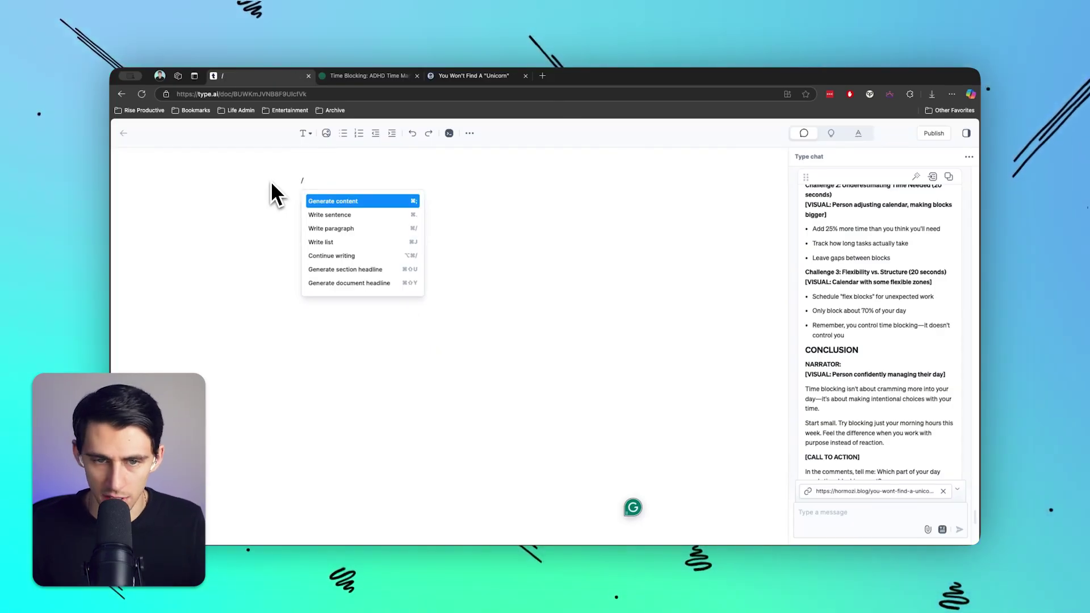
key("BackSpace")
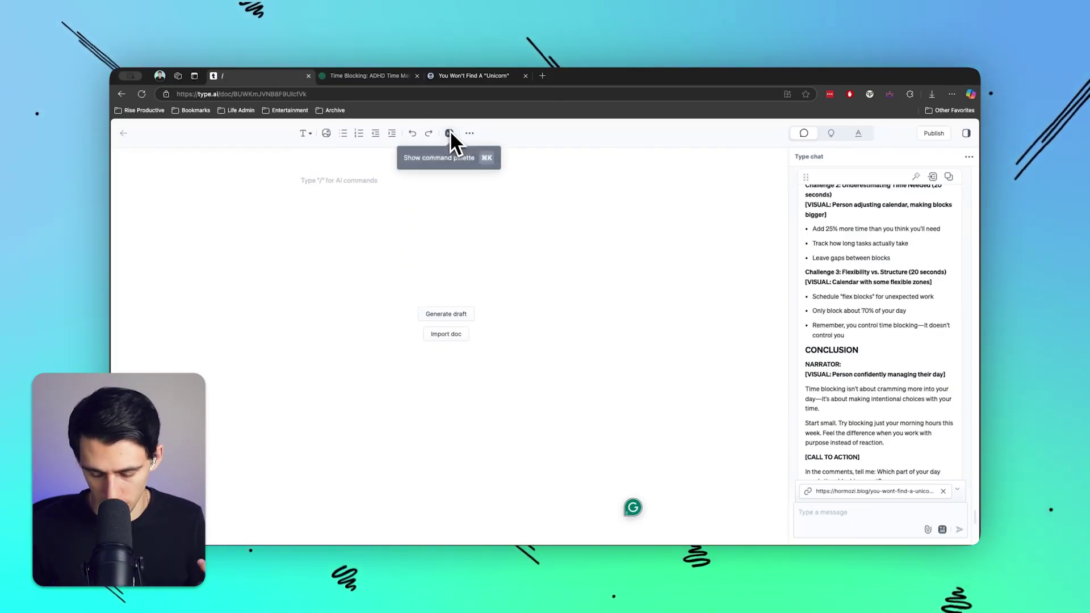
type("/=")
key("super+z")
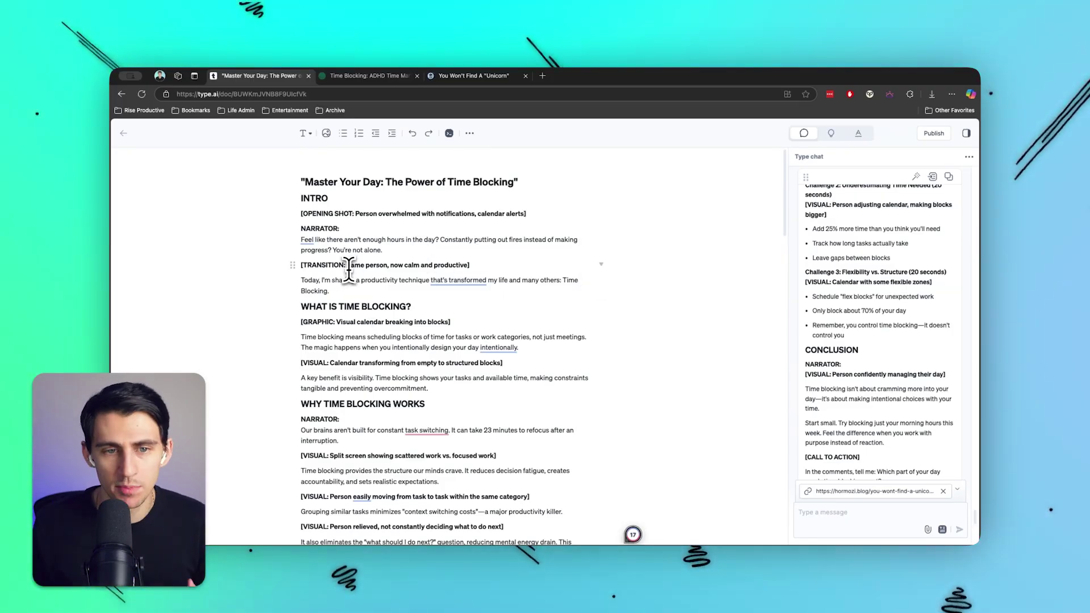
left_click(449, 133)
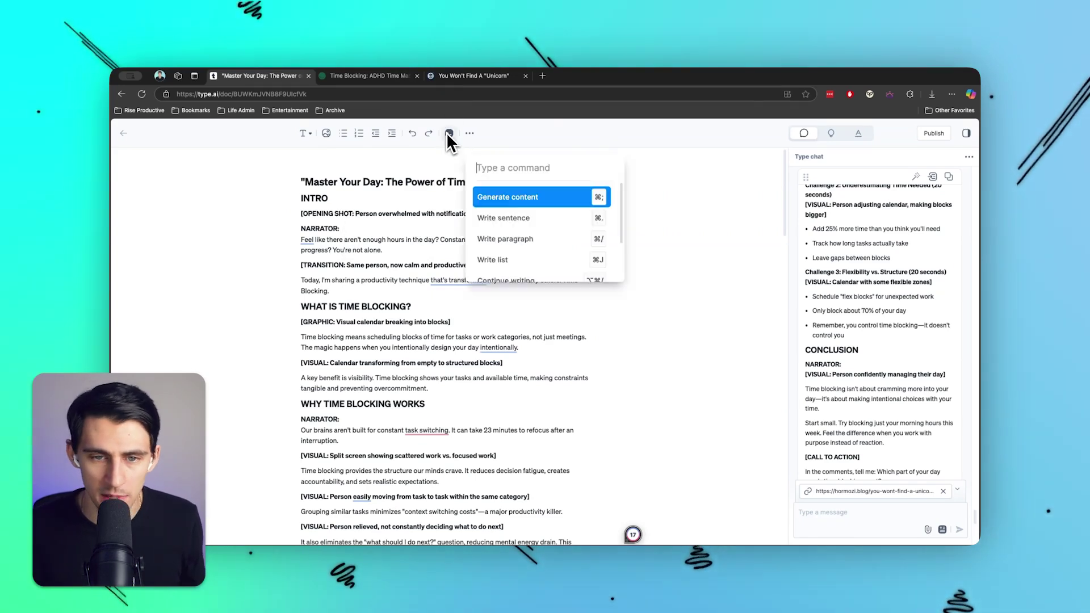
left_click(469, 132)
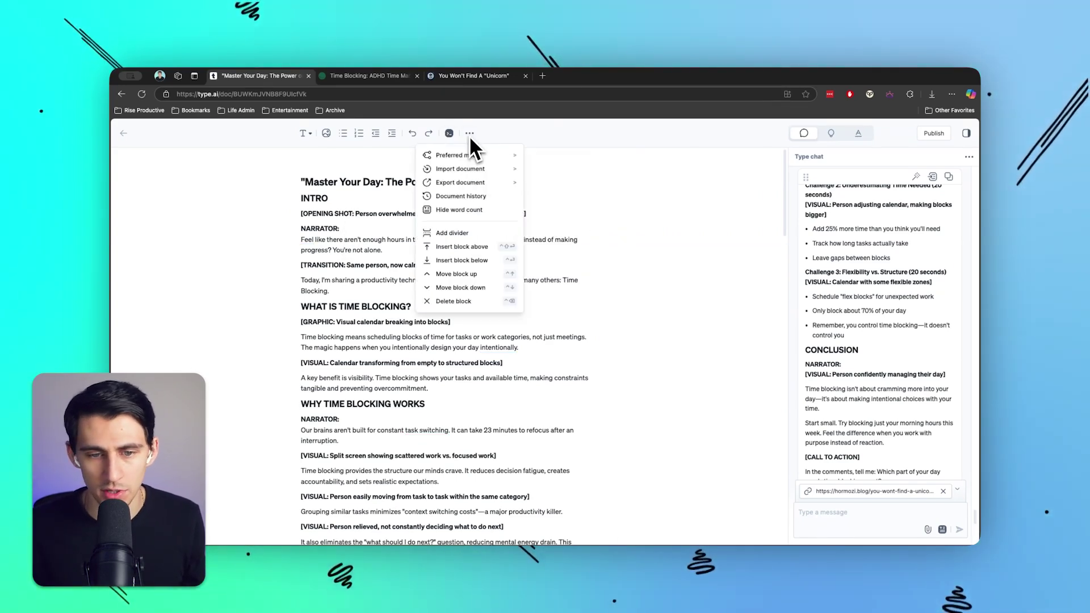
scroll(516, 273, "down", 10)
scroll(503, 286, "up", 10)
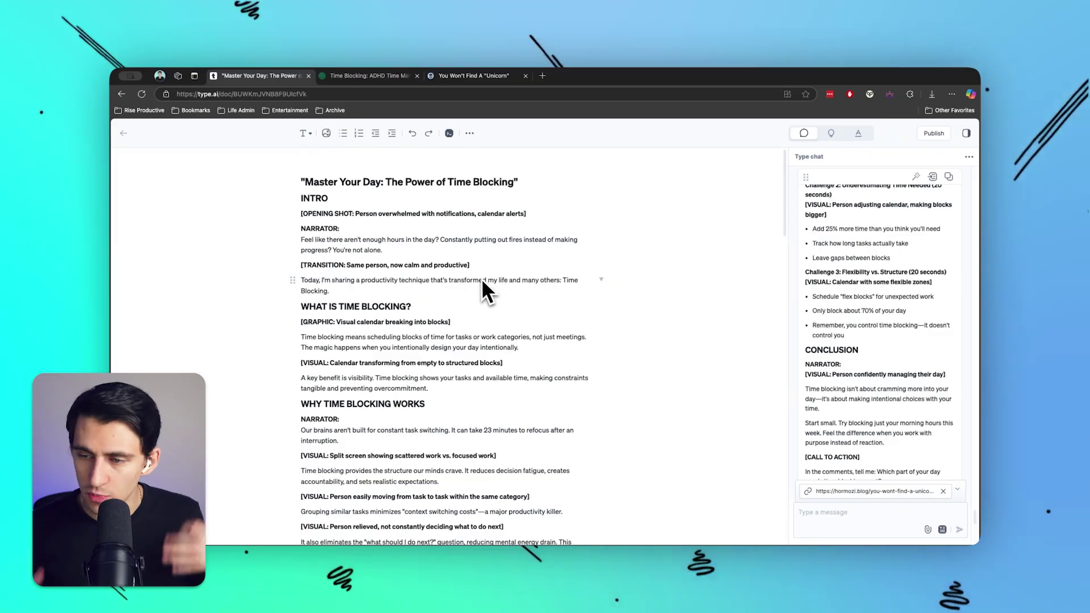